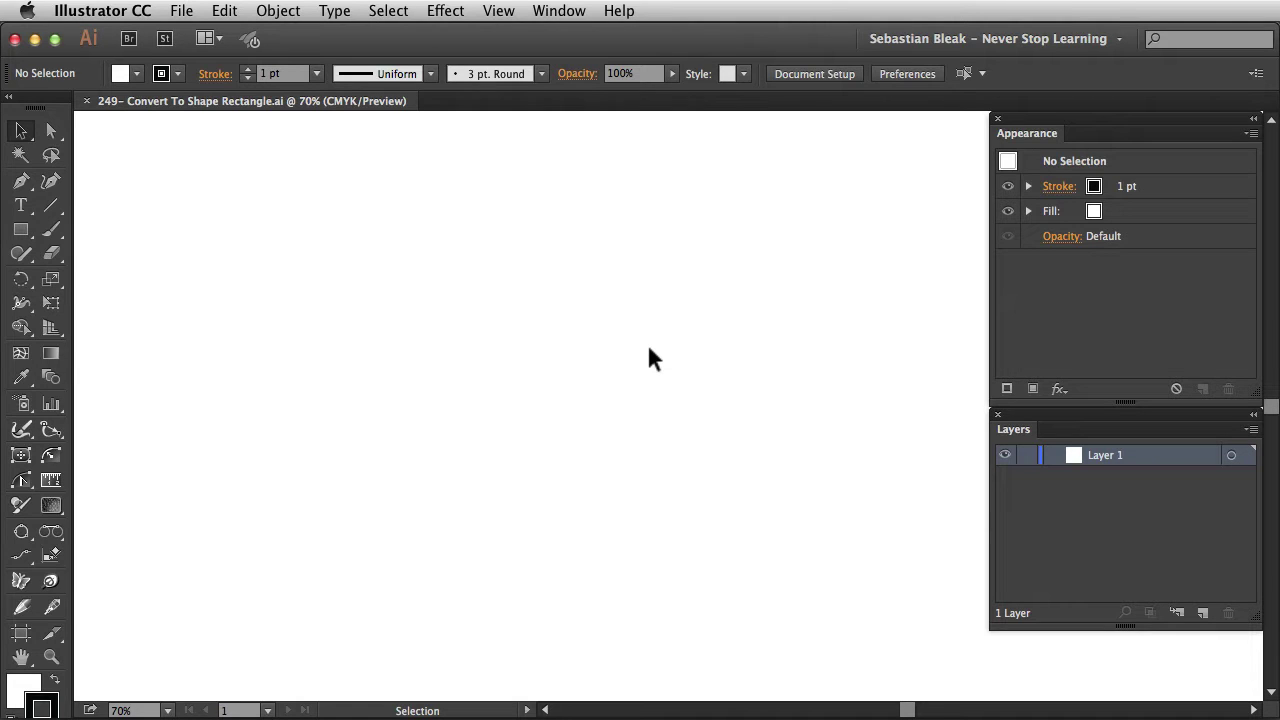
Type LOCKWOOD as point text, enlarge it proportionally and move it up-left
key(t)
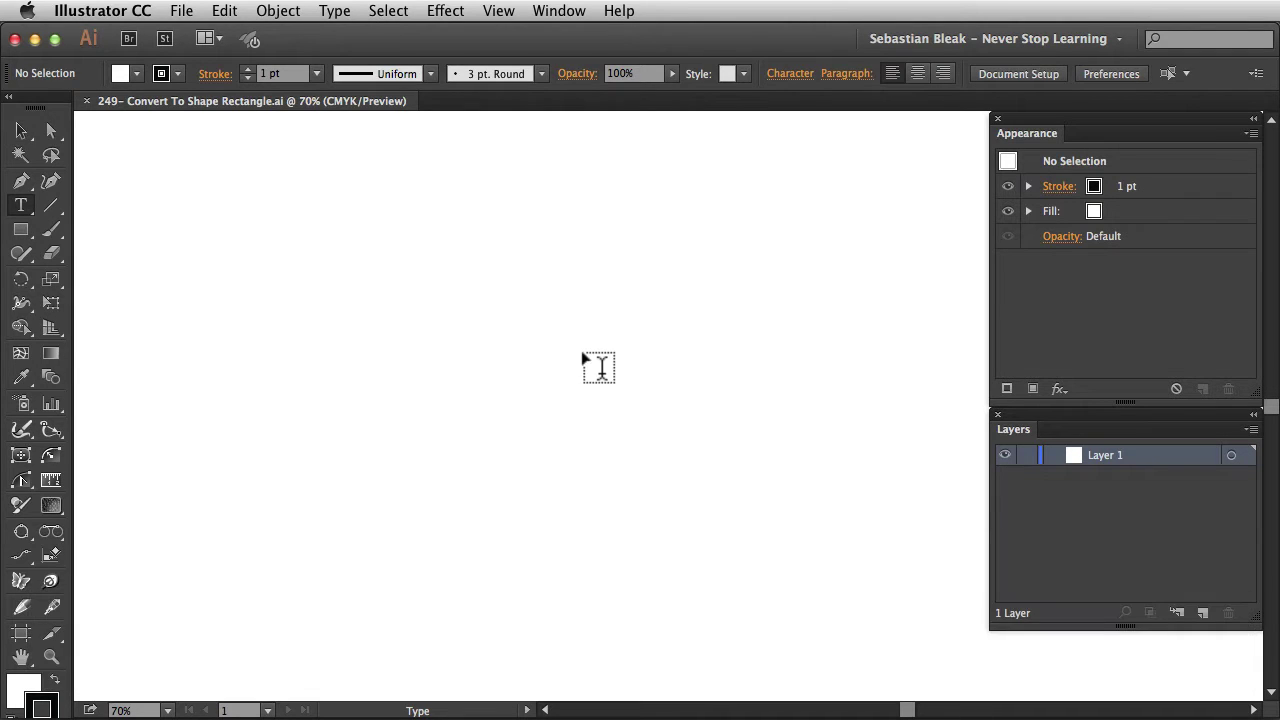
click(407, 263)
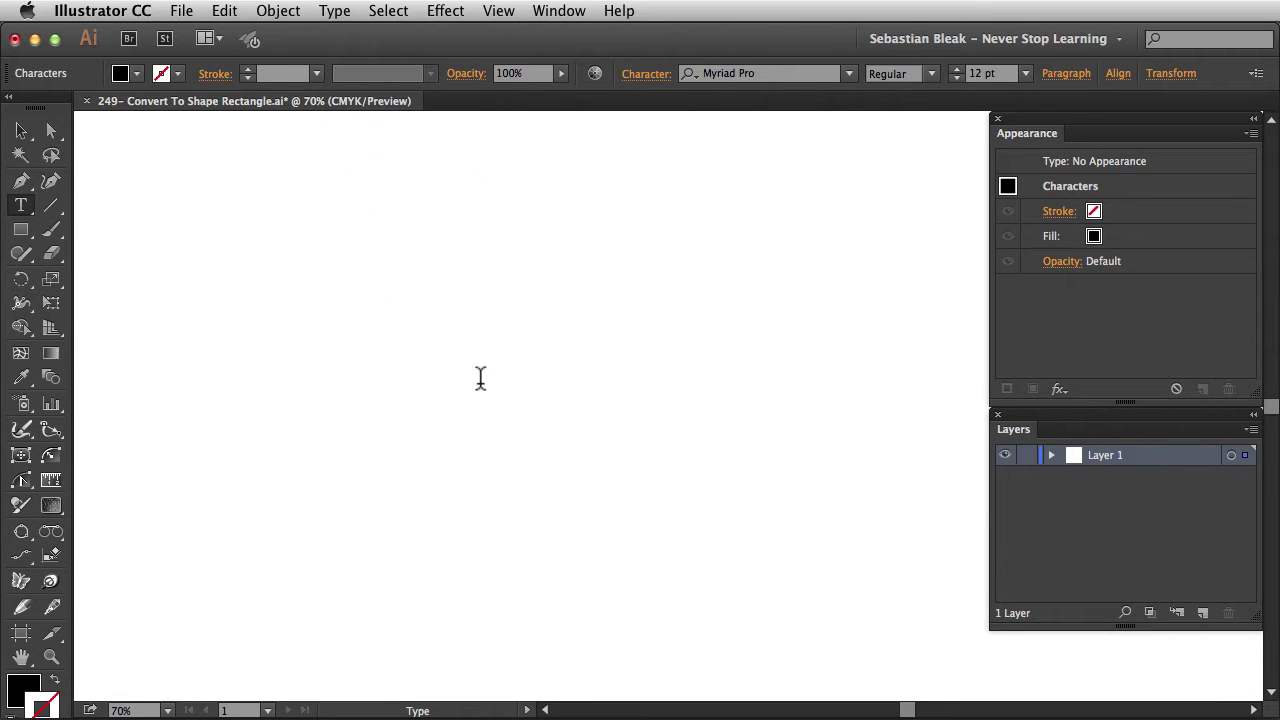
key(shift)
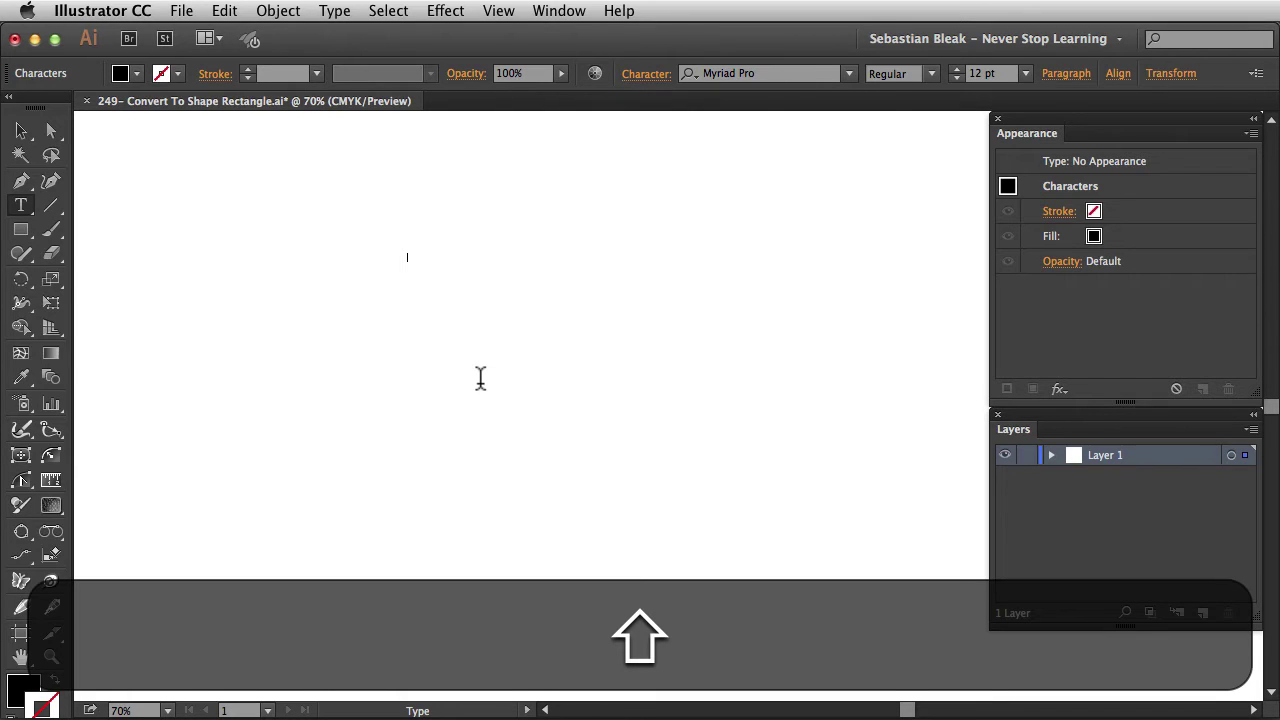
text(LOCKWOOD)
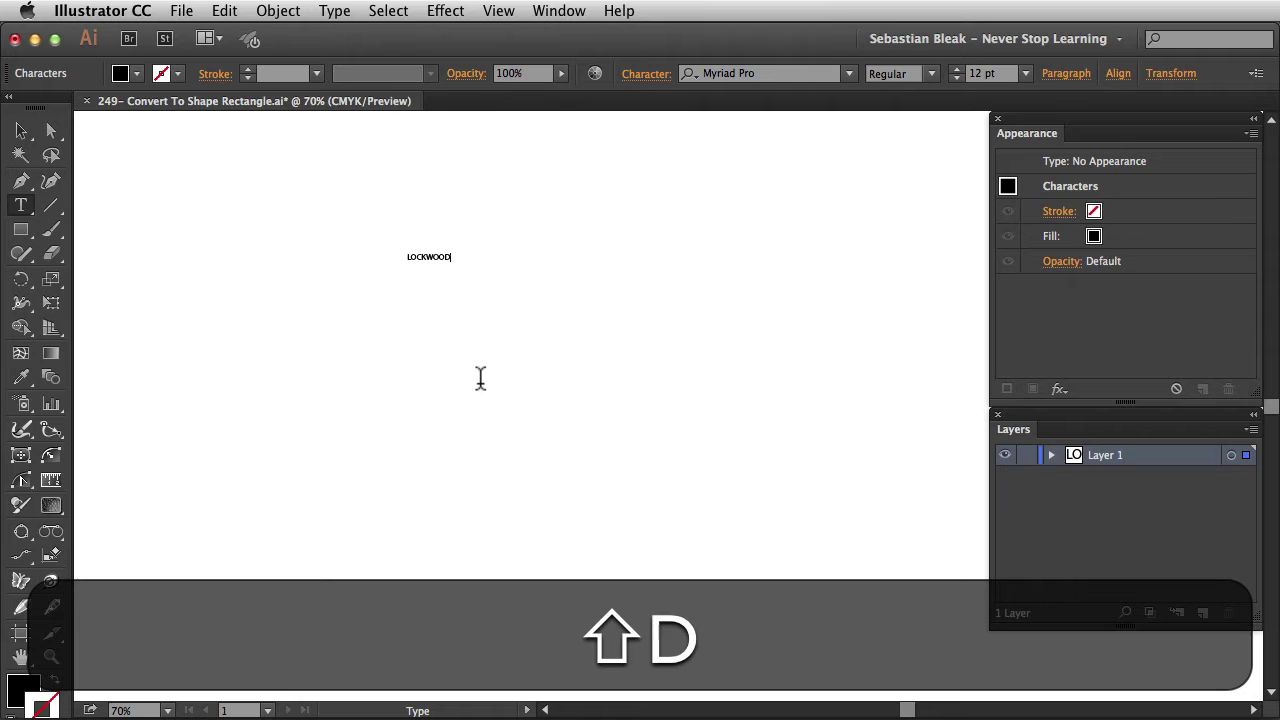
key(shift+super+Return)
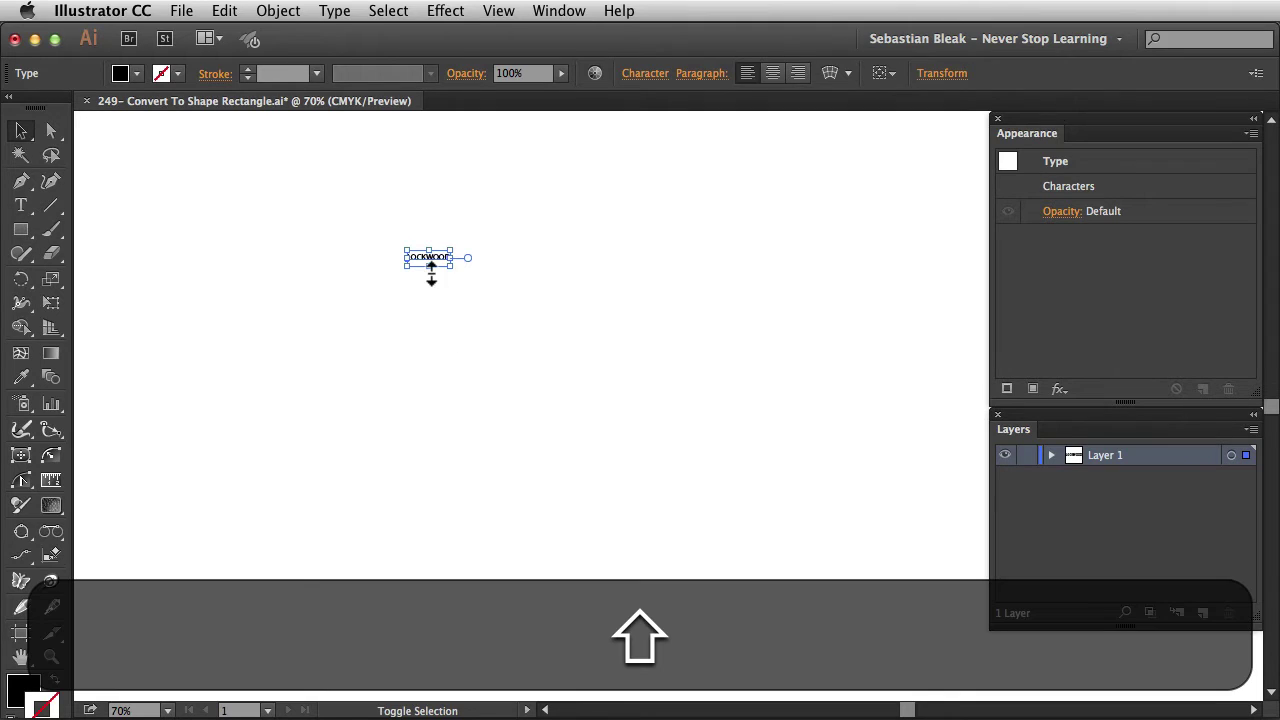
drag(428, 265, 431, 394)
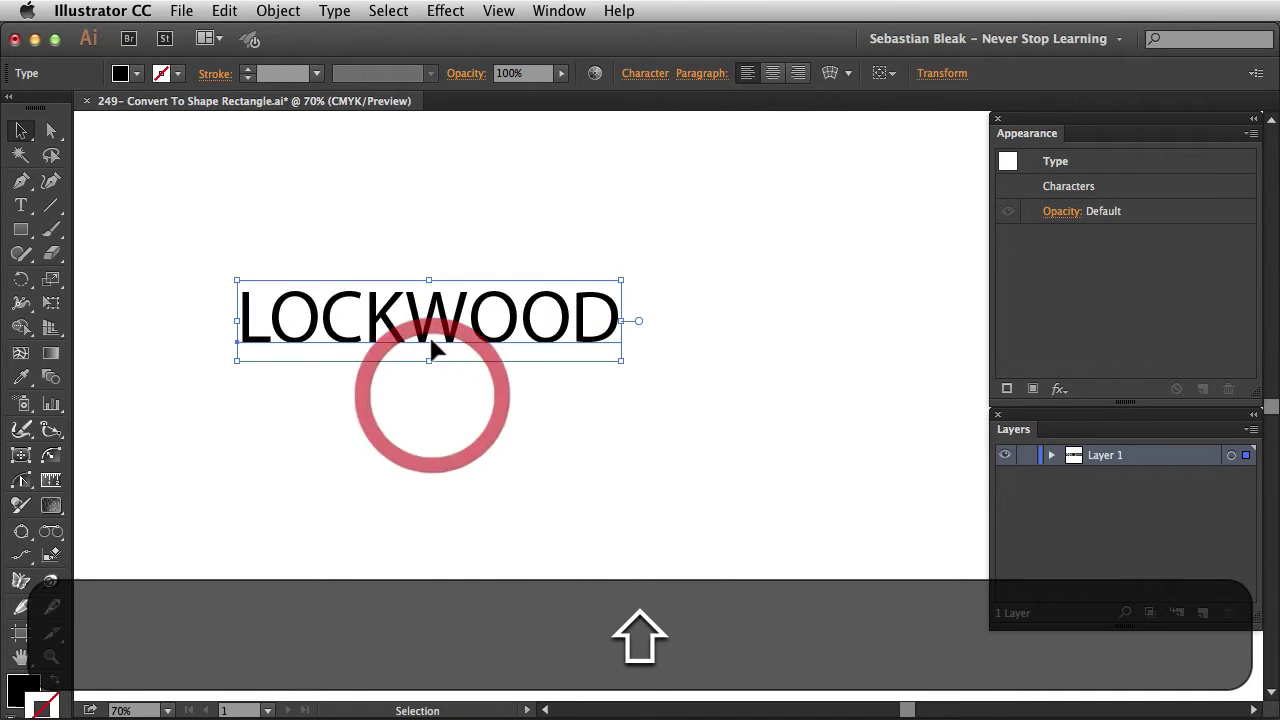
drag(429, 334, 404, 312)
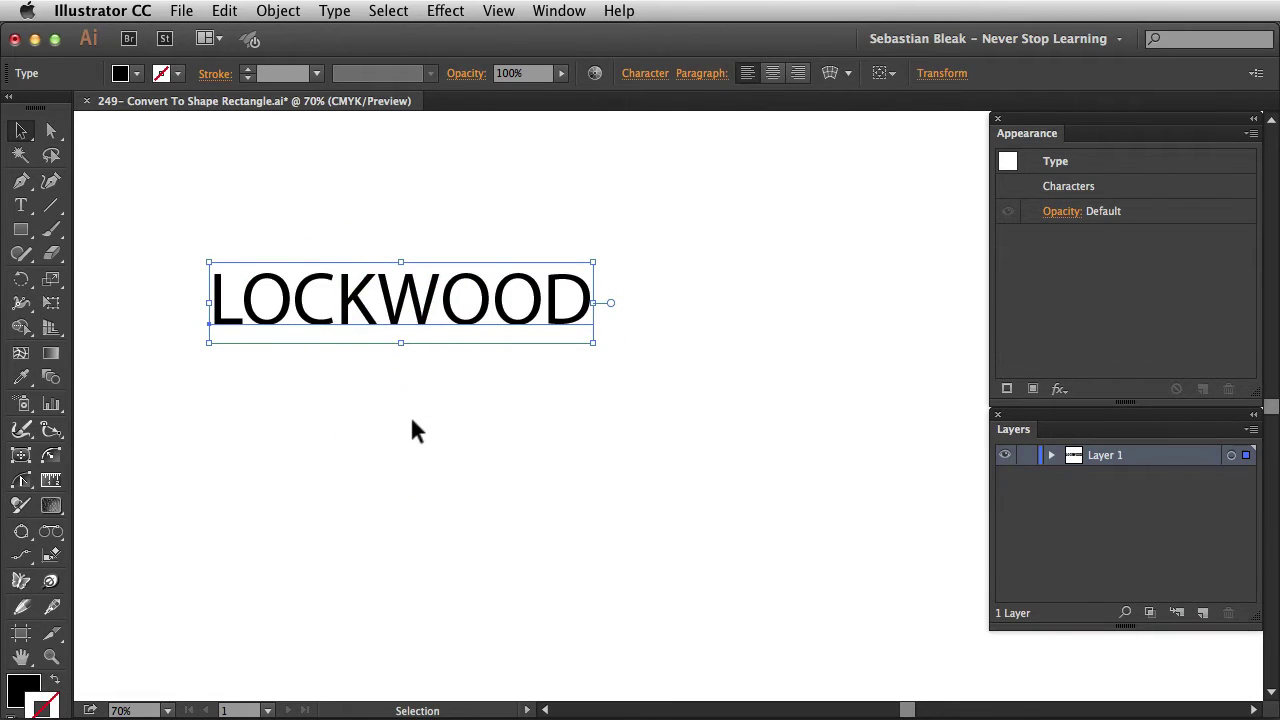
Set LOCKWOOD's font to DOCK11 Heavy, then deselect the text
key(super+t)
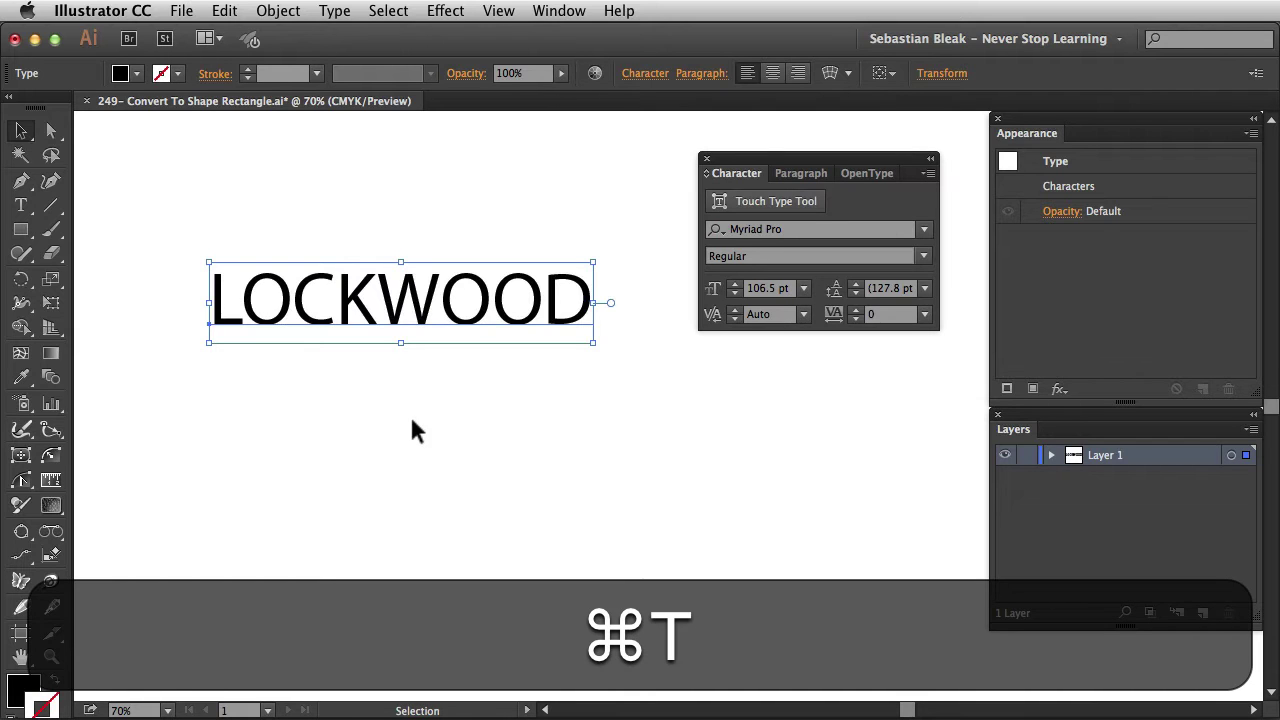
click(790, 229)
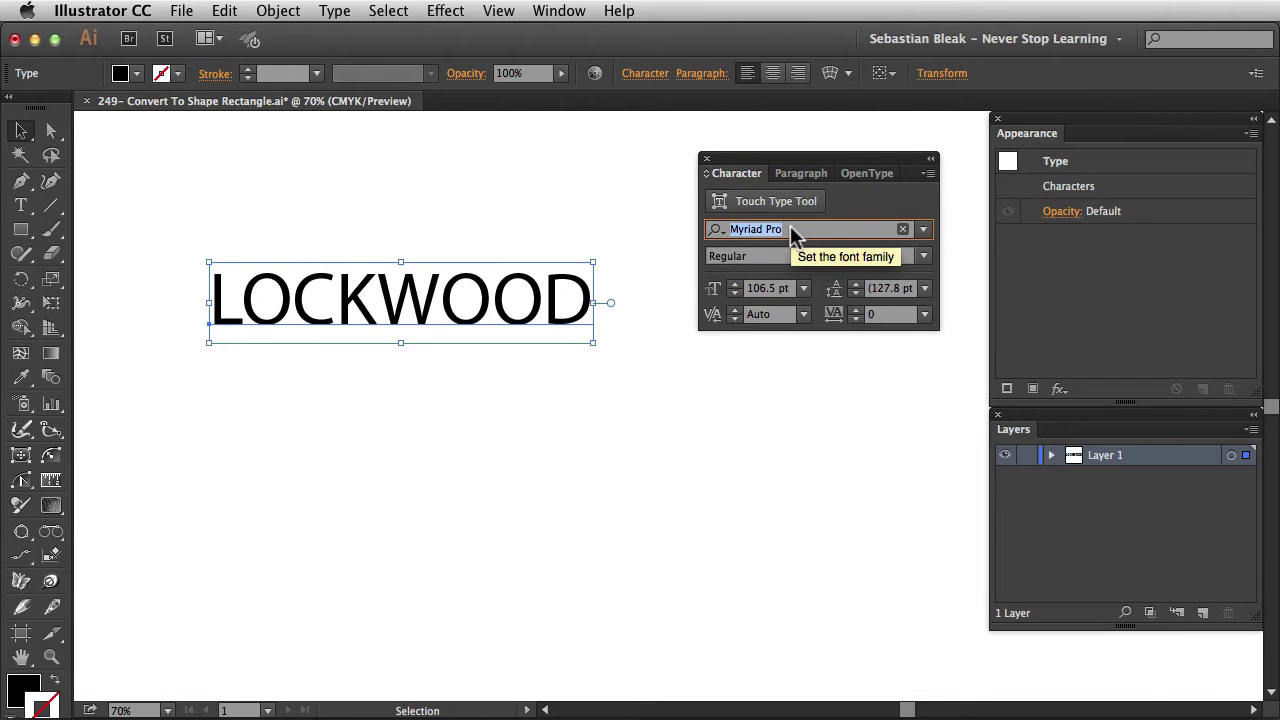
text(dock)
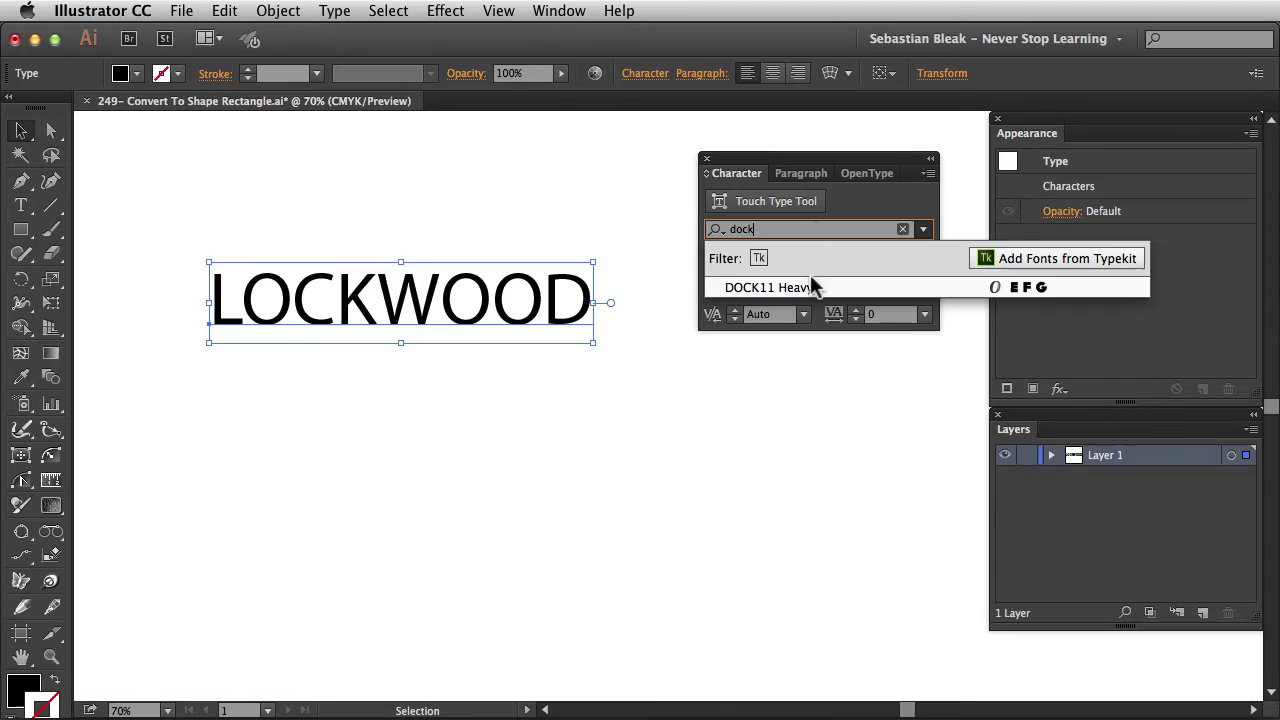
click(808, 288)
click(706, 159)
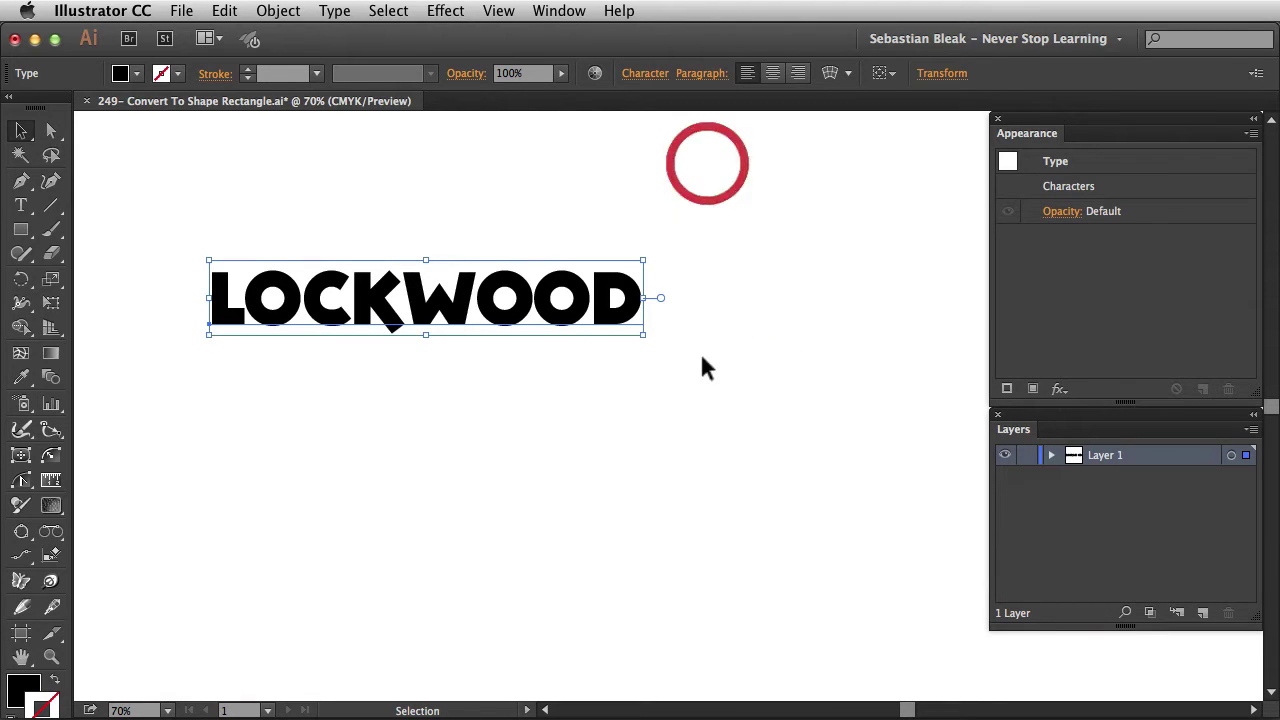
click(703, 406)
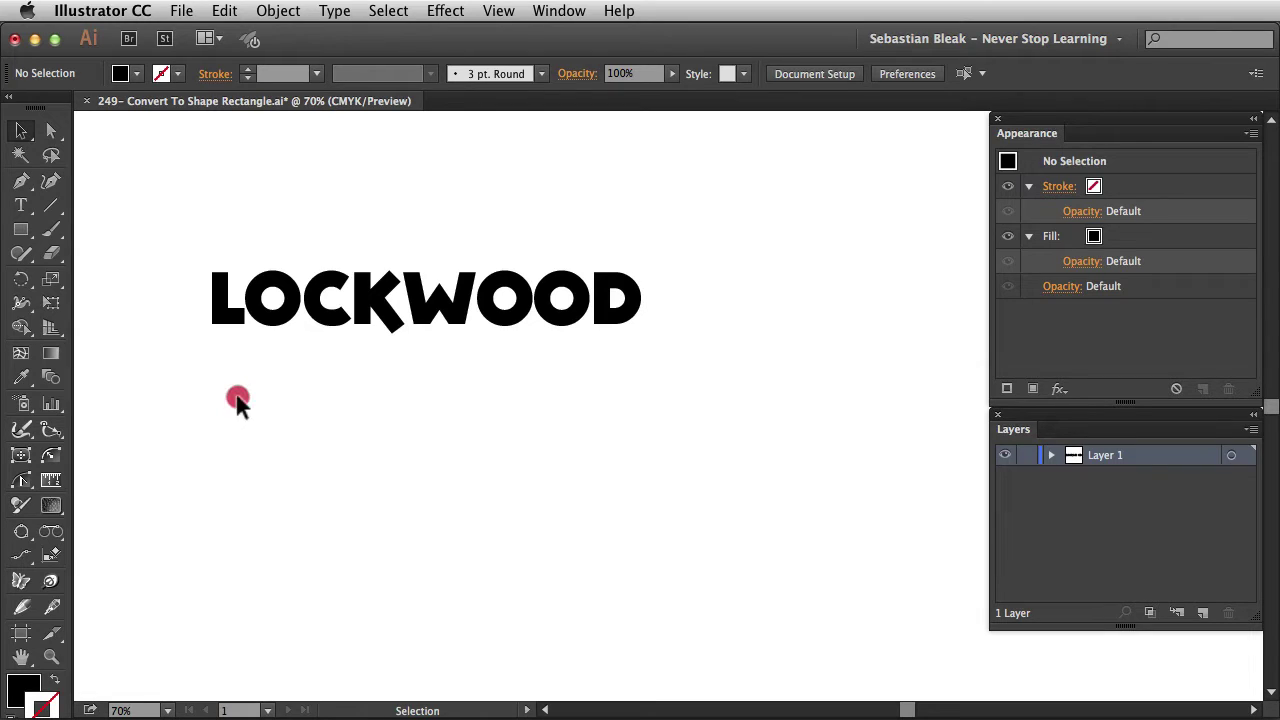
Add a new 1 pt black stroke to the LOCKWOOD type object
drag(234, 397, 414, 270)
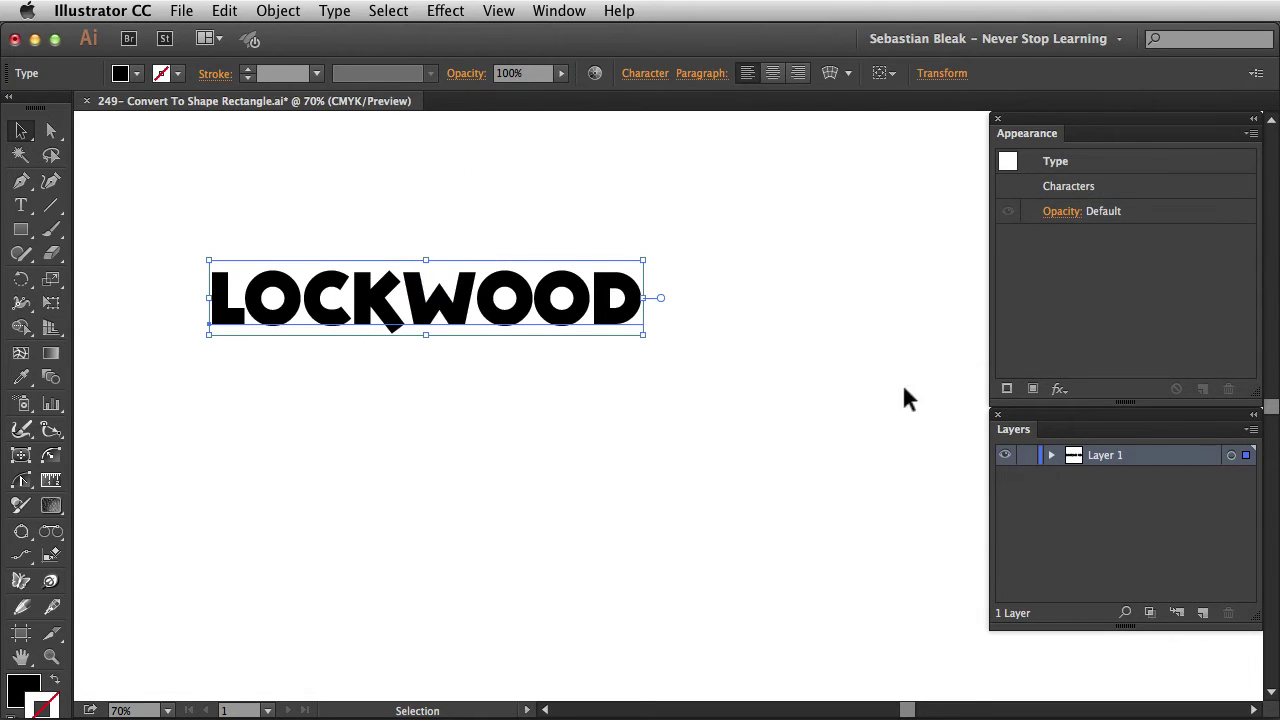
click(1087, 293)
click(1122, 163)
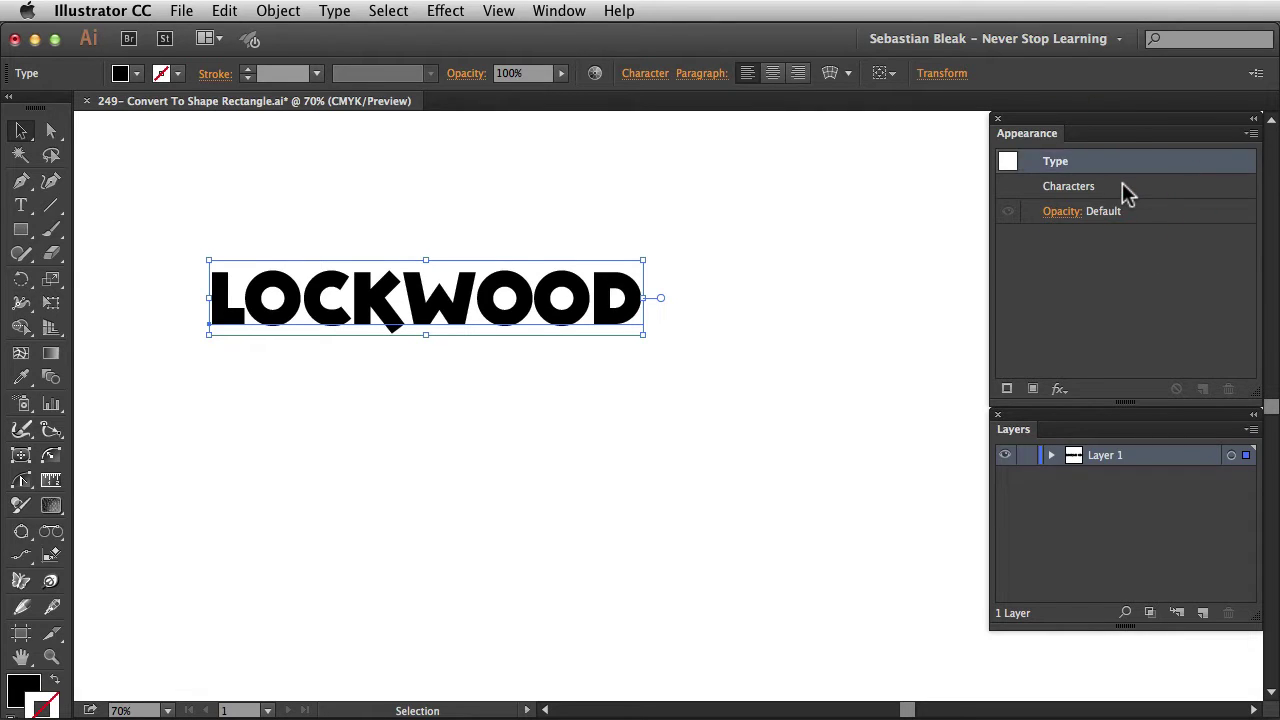
click(1122, 186)
click(1131, 211)
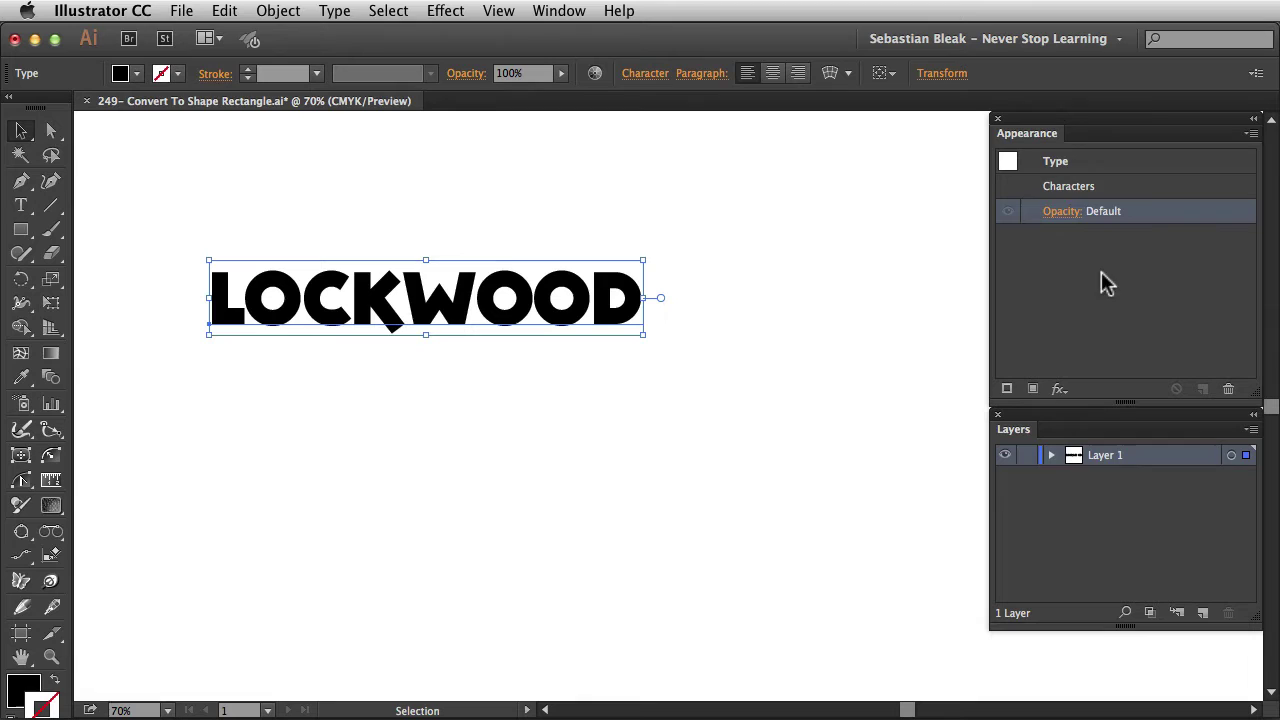
click(1008, 388)
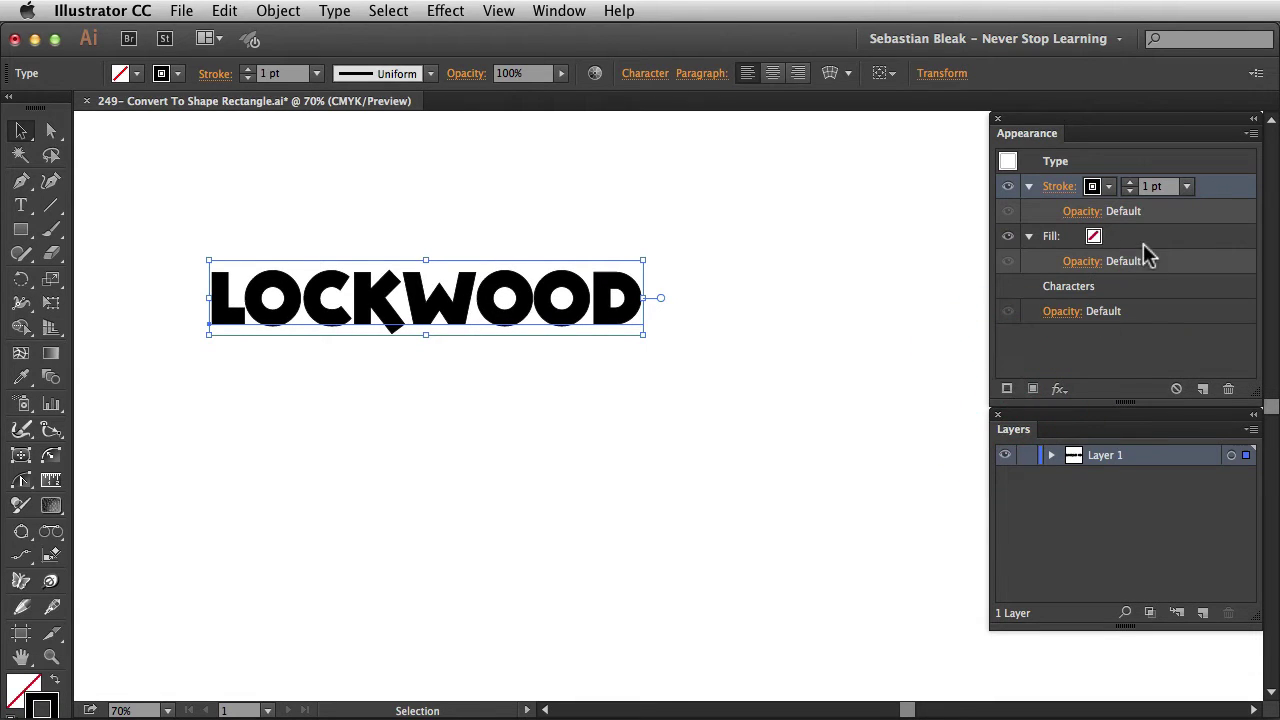
Collapse the appearance rows and move the new stroke below Characters
click(1030, 237)
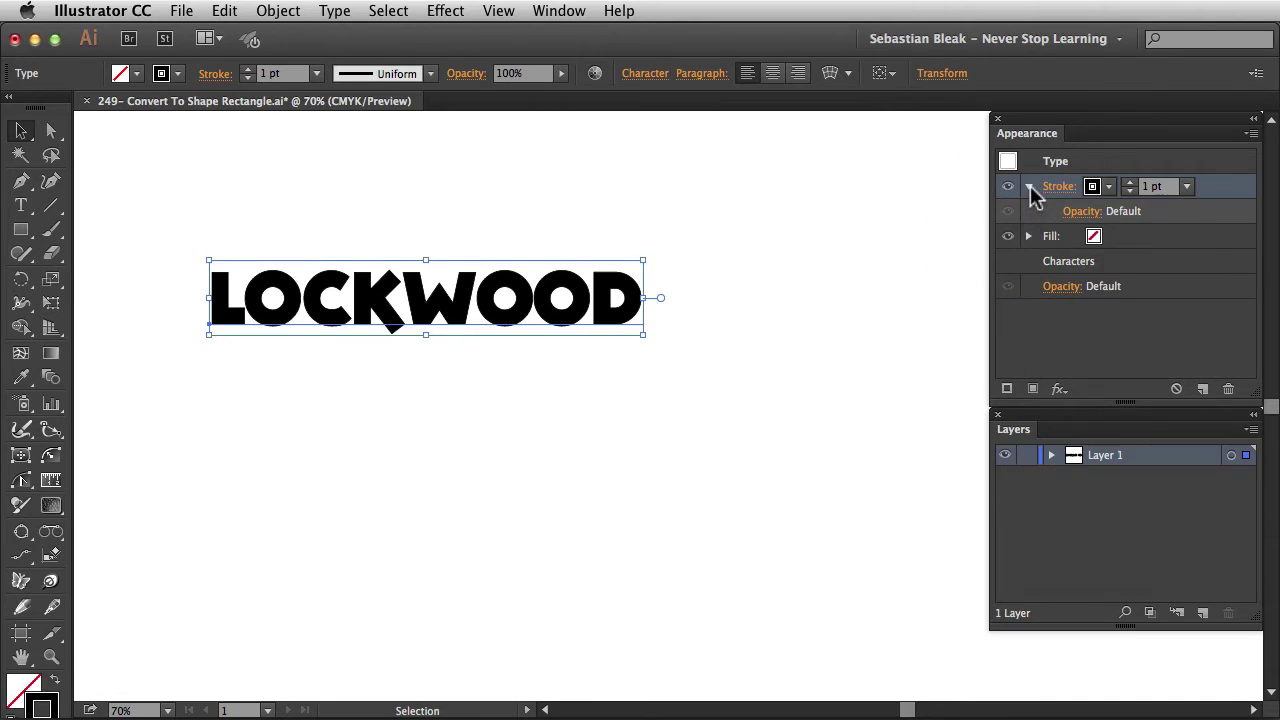
click(1029, 187)
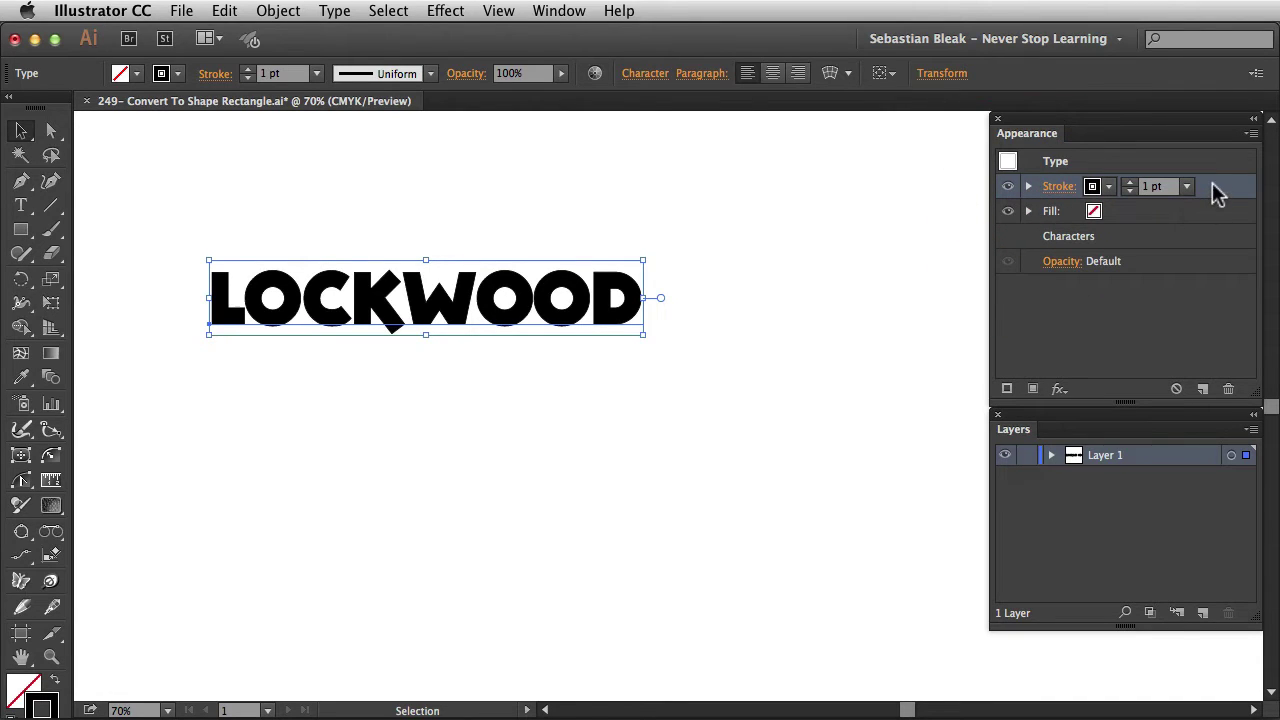
click(1213, 189)
mouse_move(1213, 189)
mouse_down()
mouse_move(1160, 195)
mouse_move(1143, 250)
mouse_up()
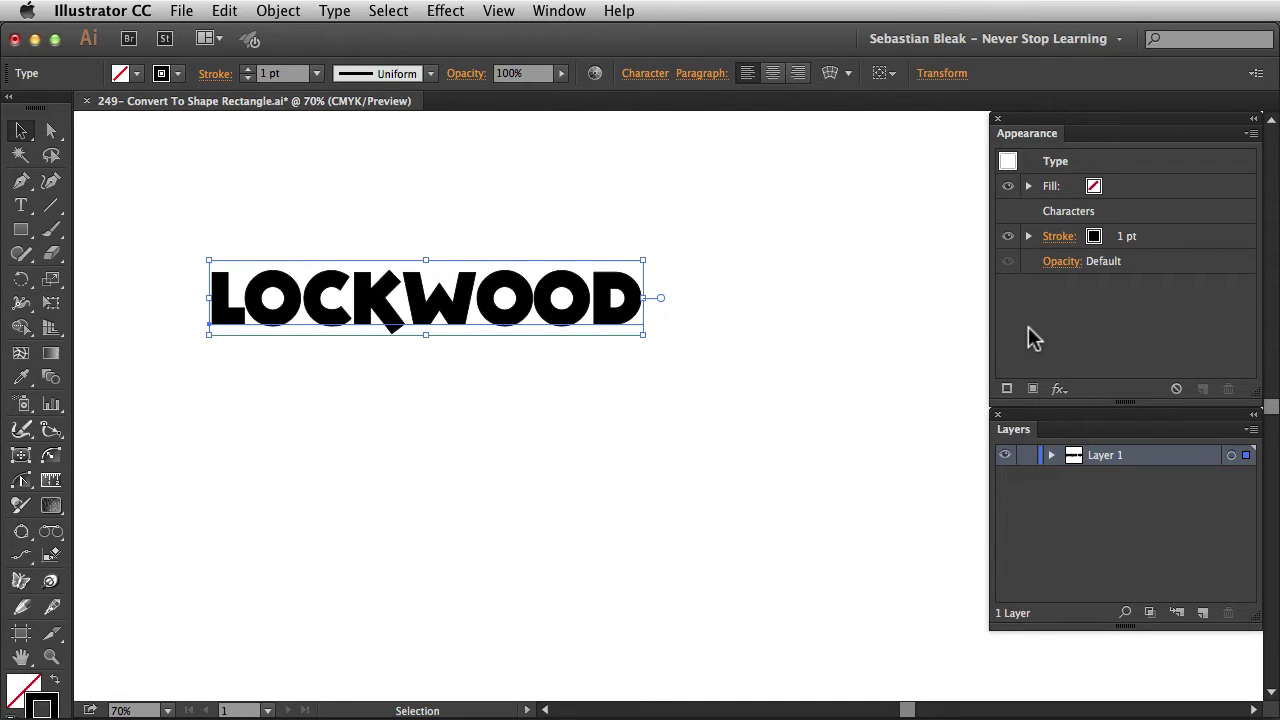
Target the text's stroke and show the fx list's Convert to Shape options
click(1156, 243)
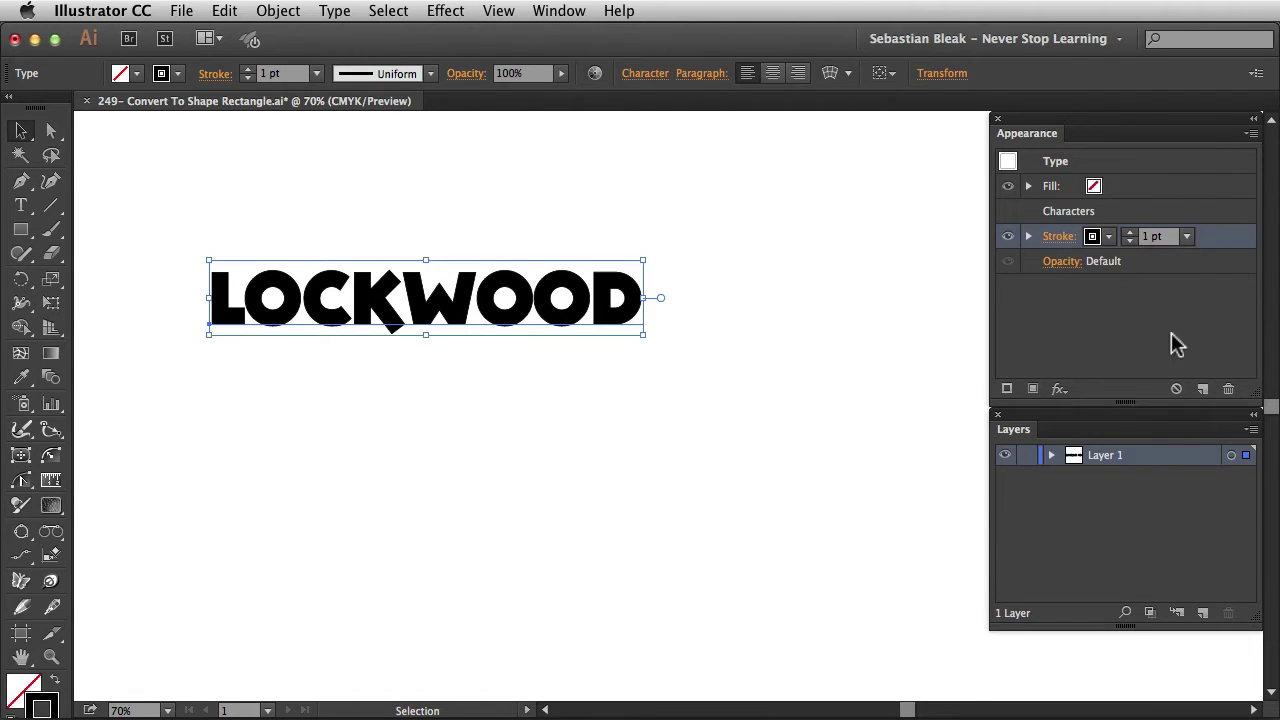
click(1213, 238)
click(1062, 392)
mouse_move(1165, 522)
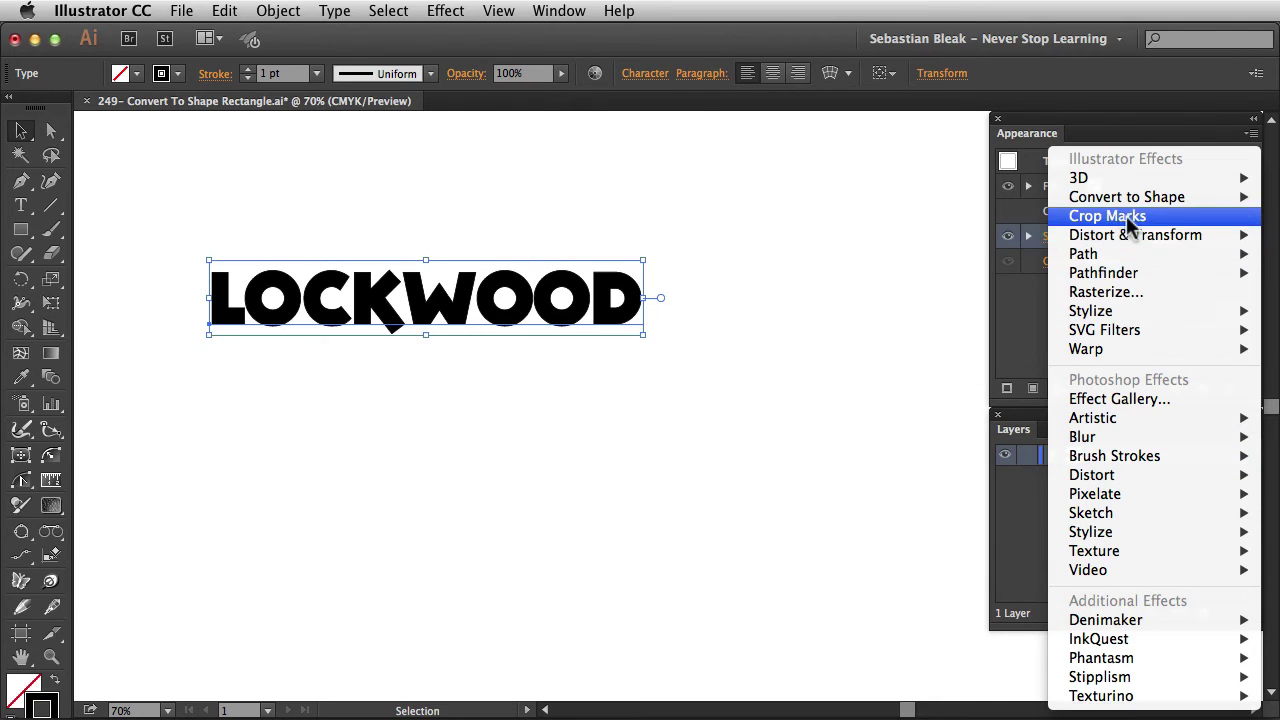
mouse_move(1113, 205)
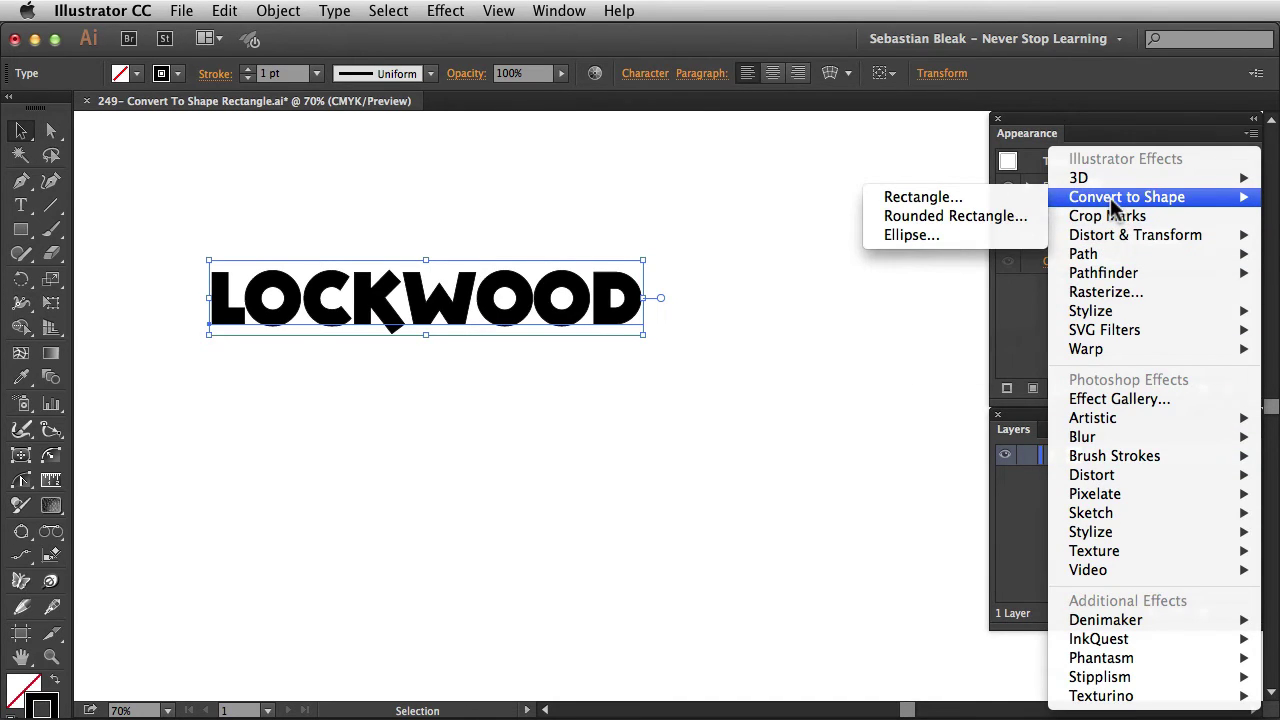
Apply Convert to Shape as a Rectangle sized relative to the text
click(1000, 198)
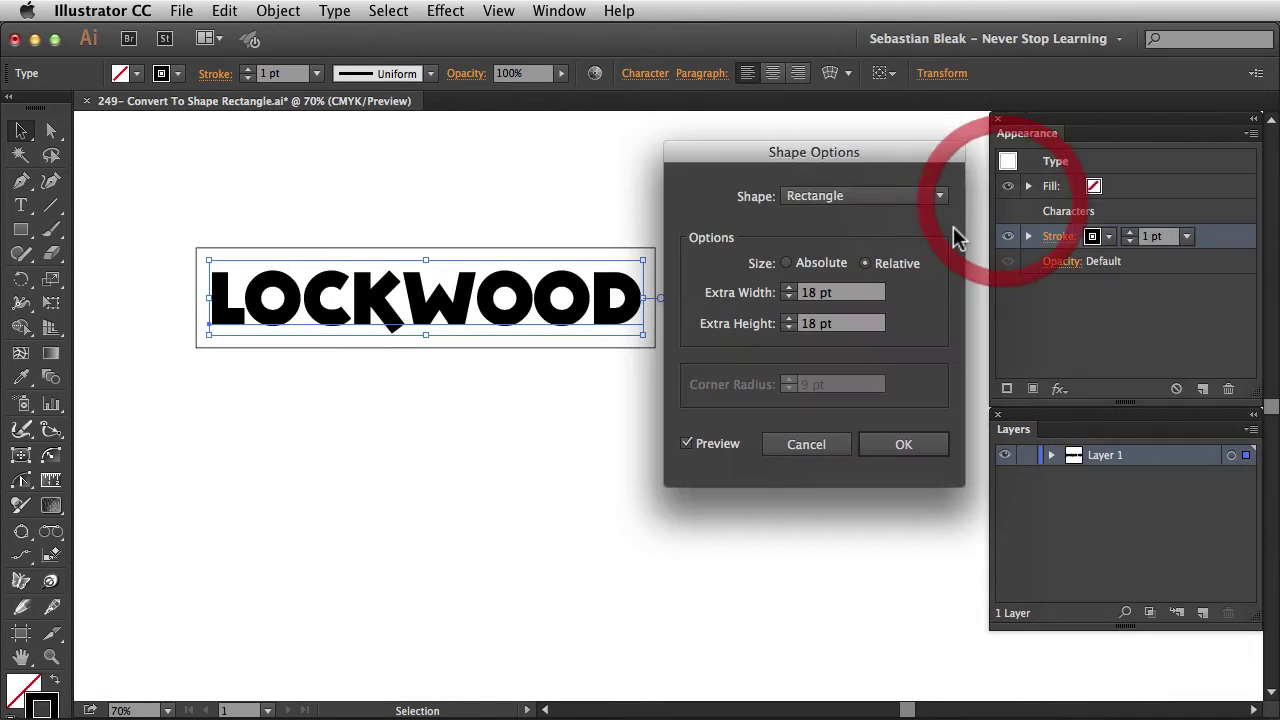
click(827, 169)
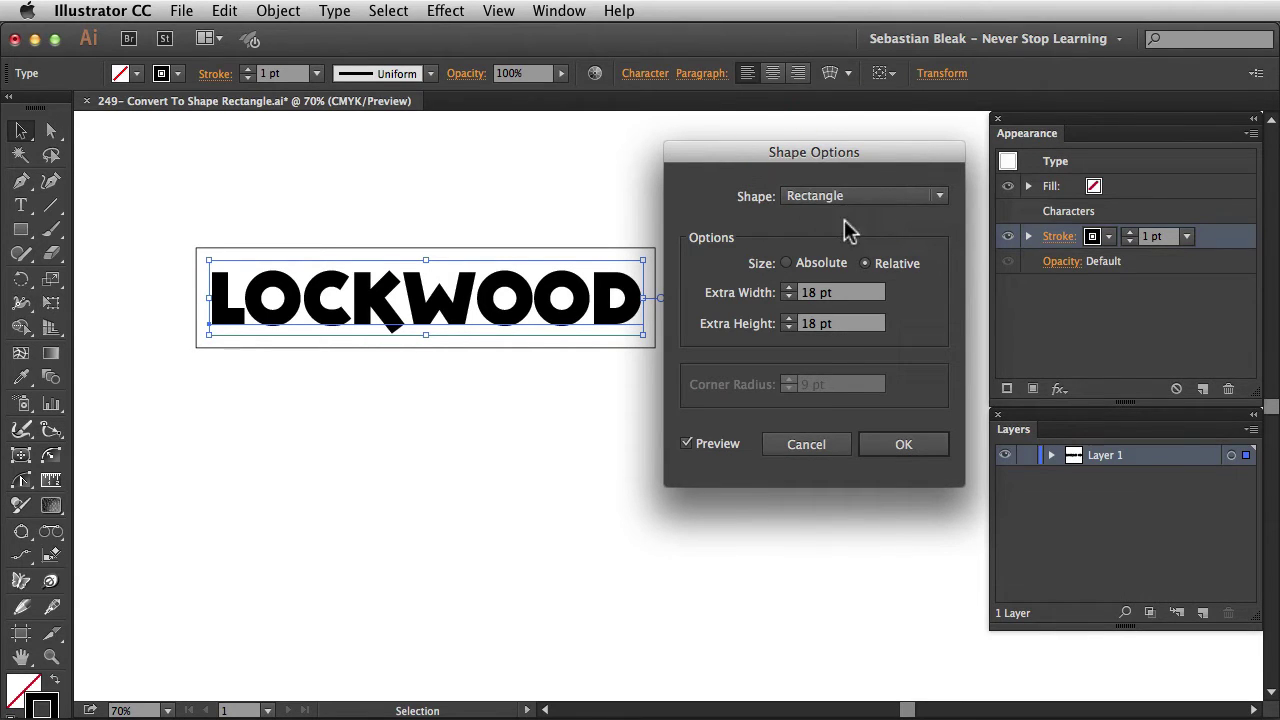
click(938, 198)
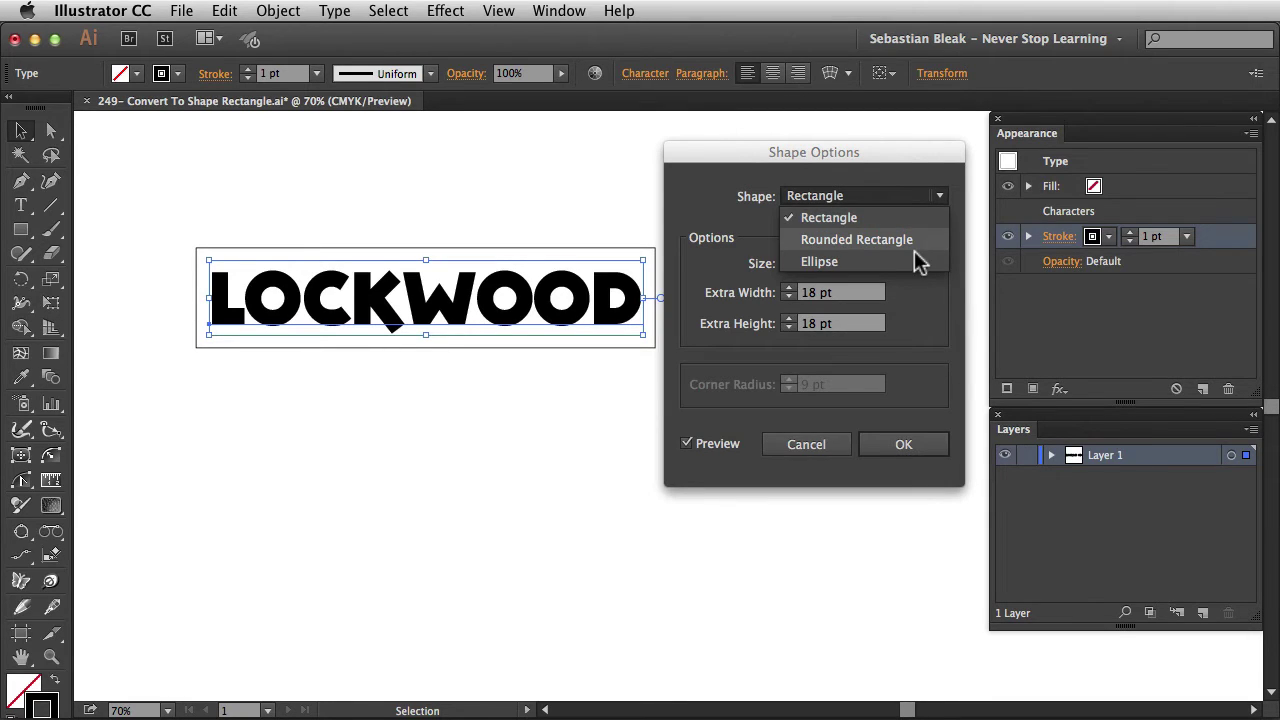
click(868, 218)
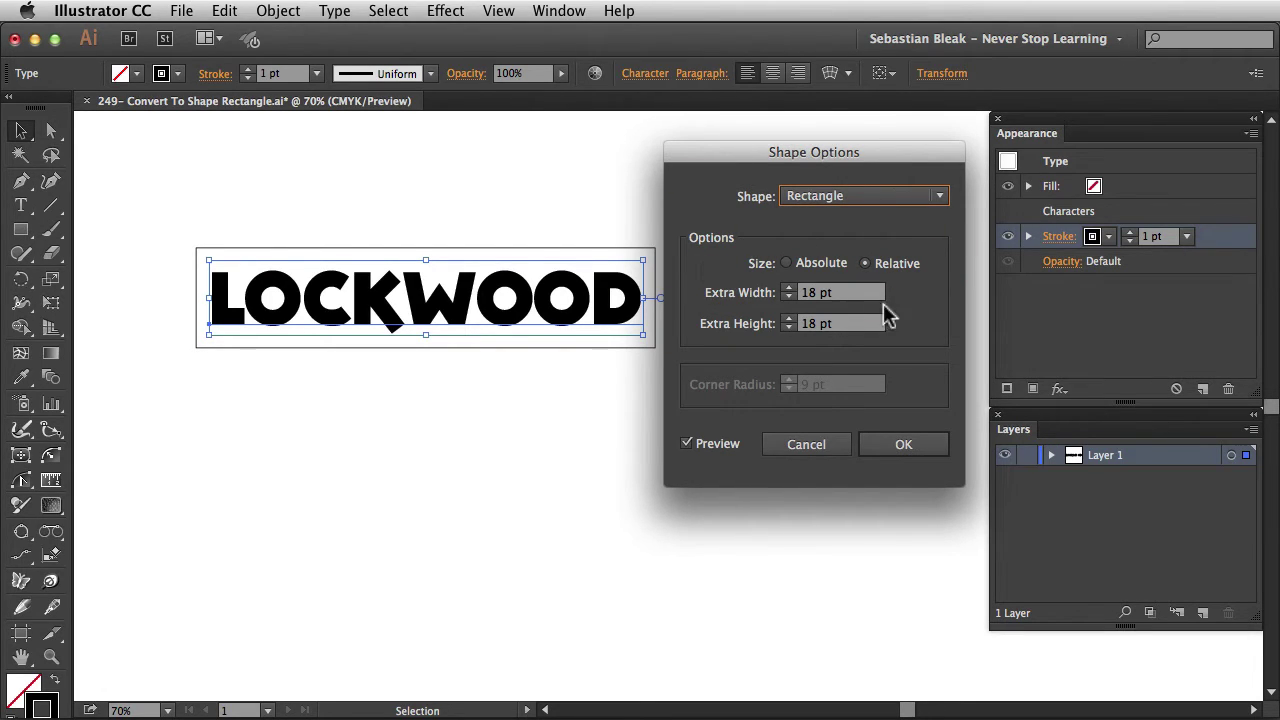
click(897, 264)
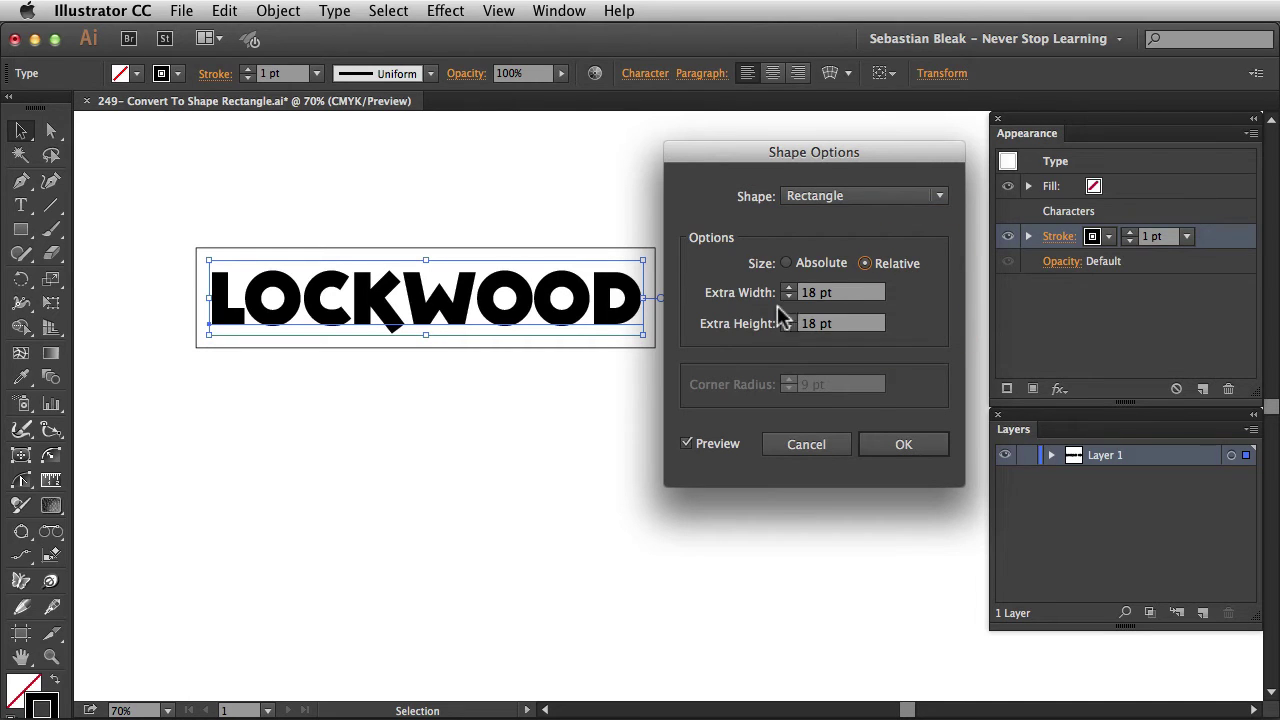
Set the rectangle's Extra Width to 40 pt and Extra Height to 25 pt
click(851, 296)
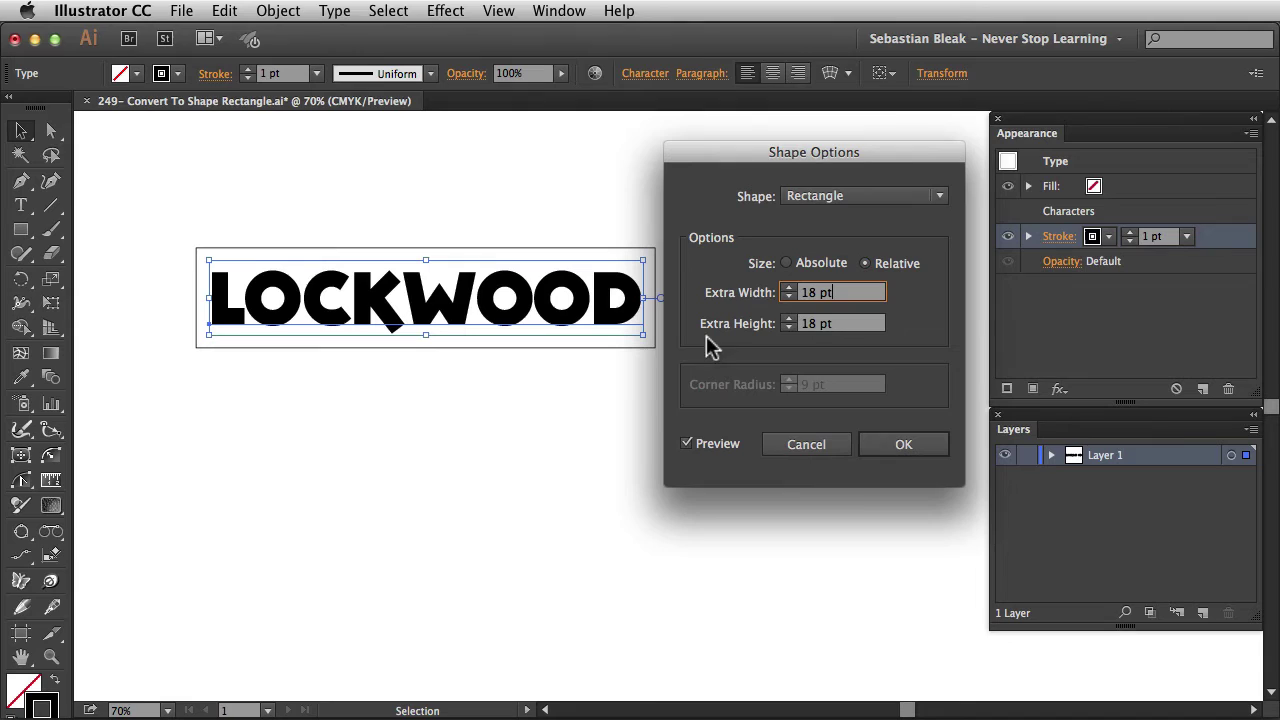
click(848, 328)
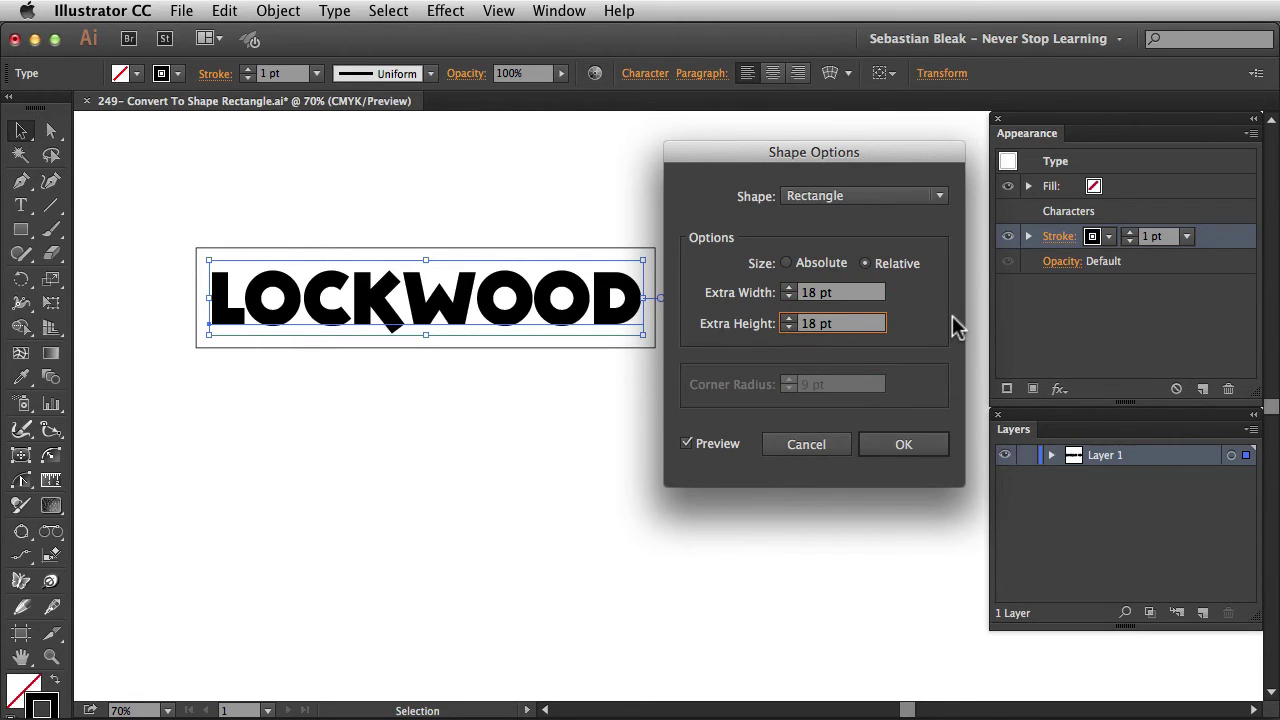
click(843, 298)
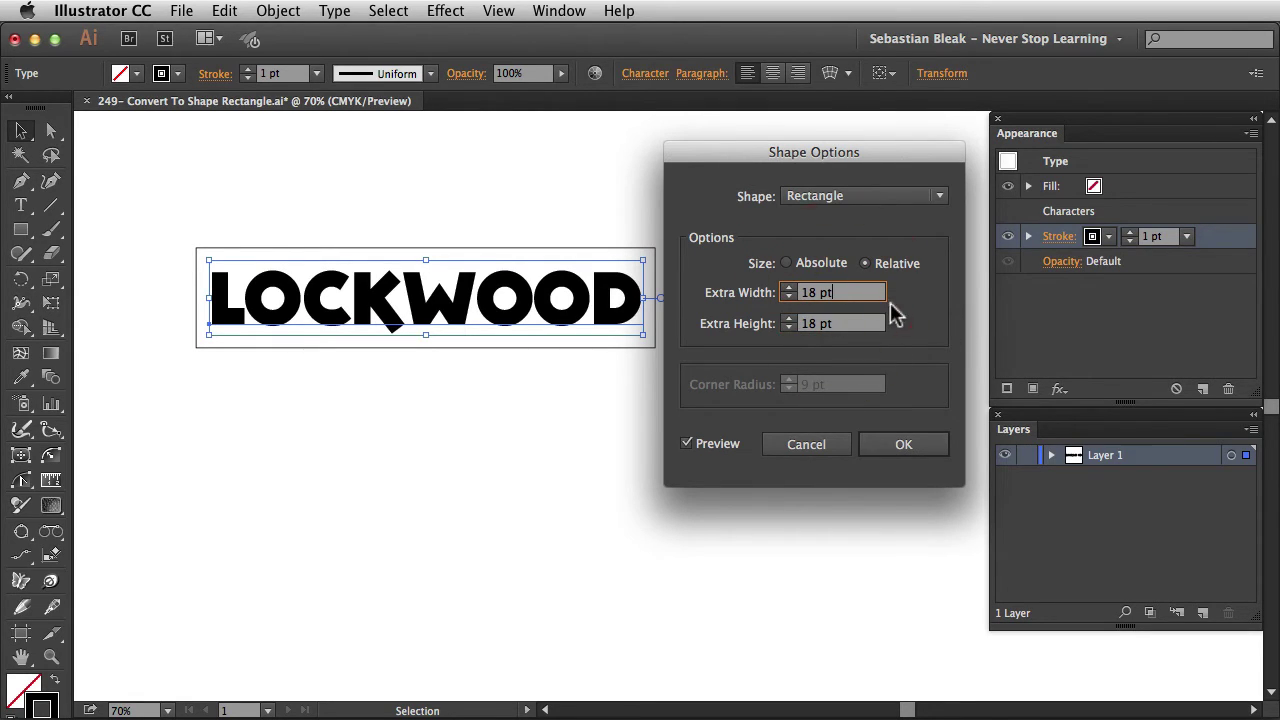
key(shift+Up)
key(shift+Up)
key(shift+Up)
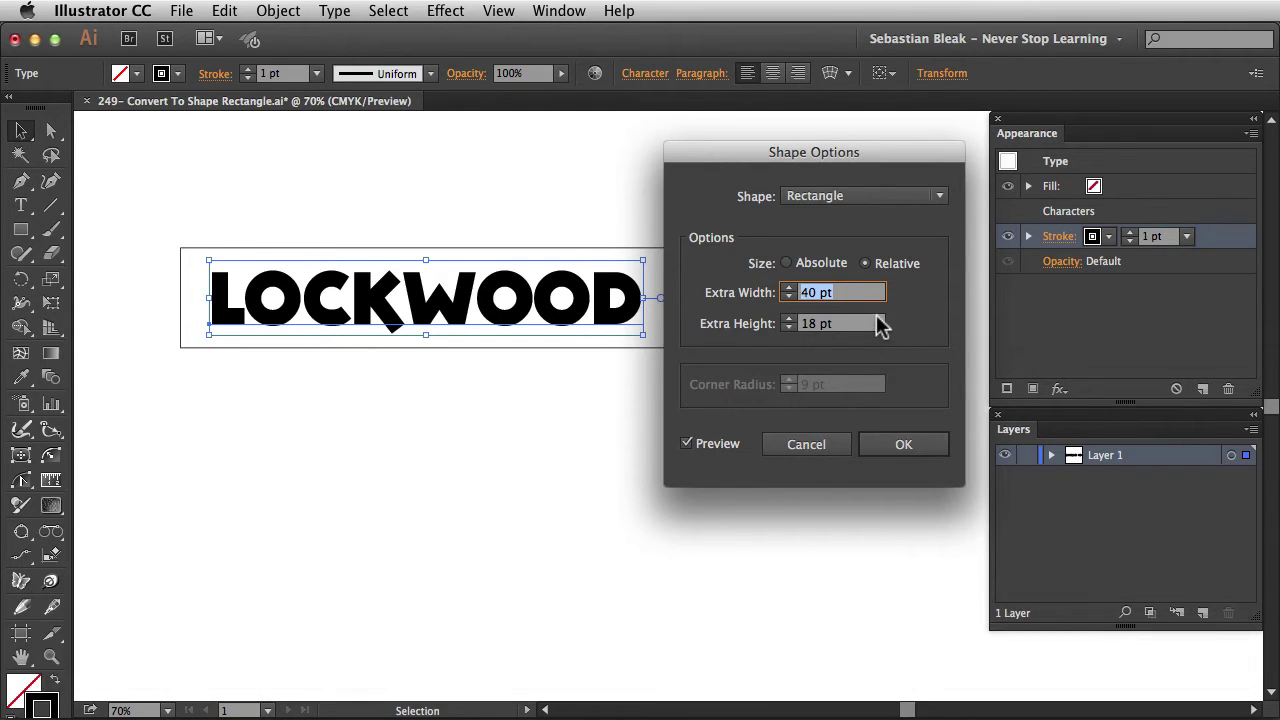
click(789, 319)
click(789, 319)
click(789, 319)
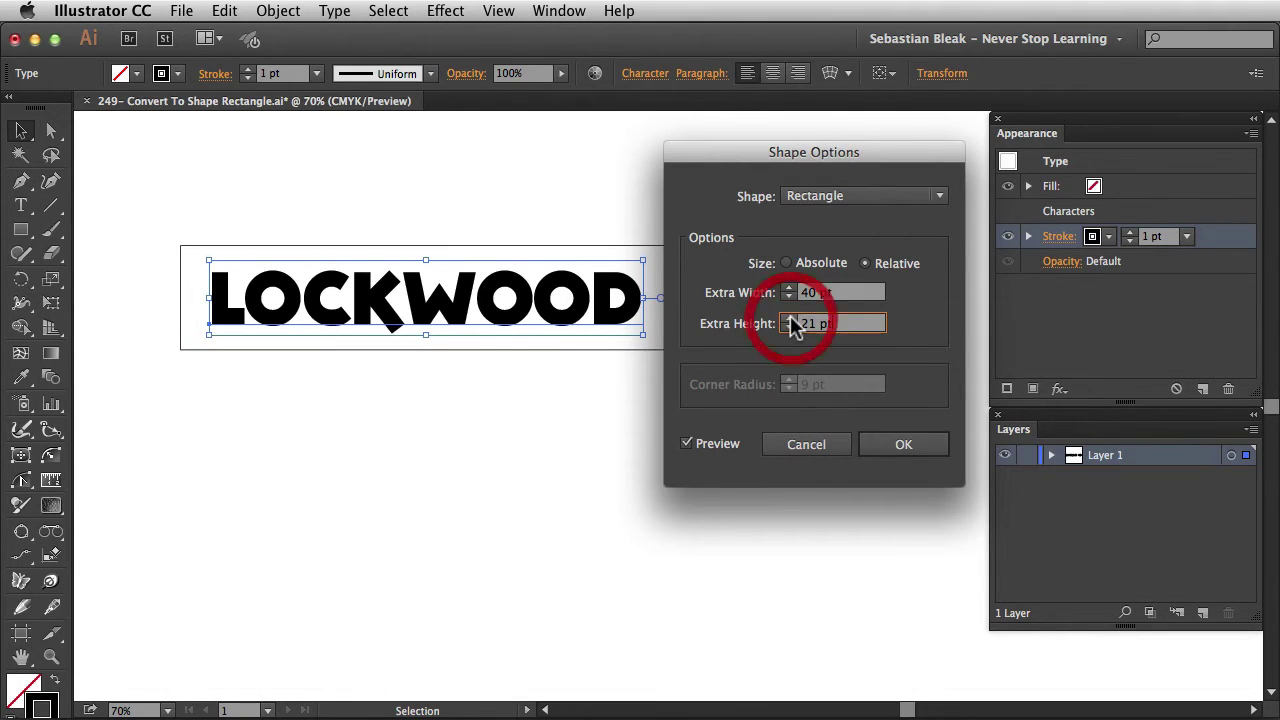
click(789, 319)
click(789, 319)
click(789, 319)
click(789, 319)
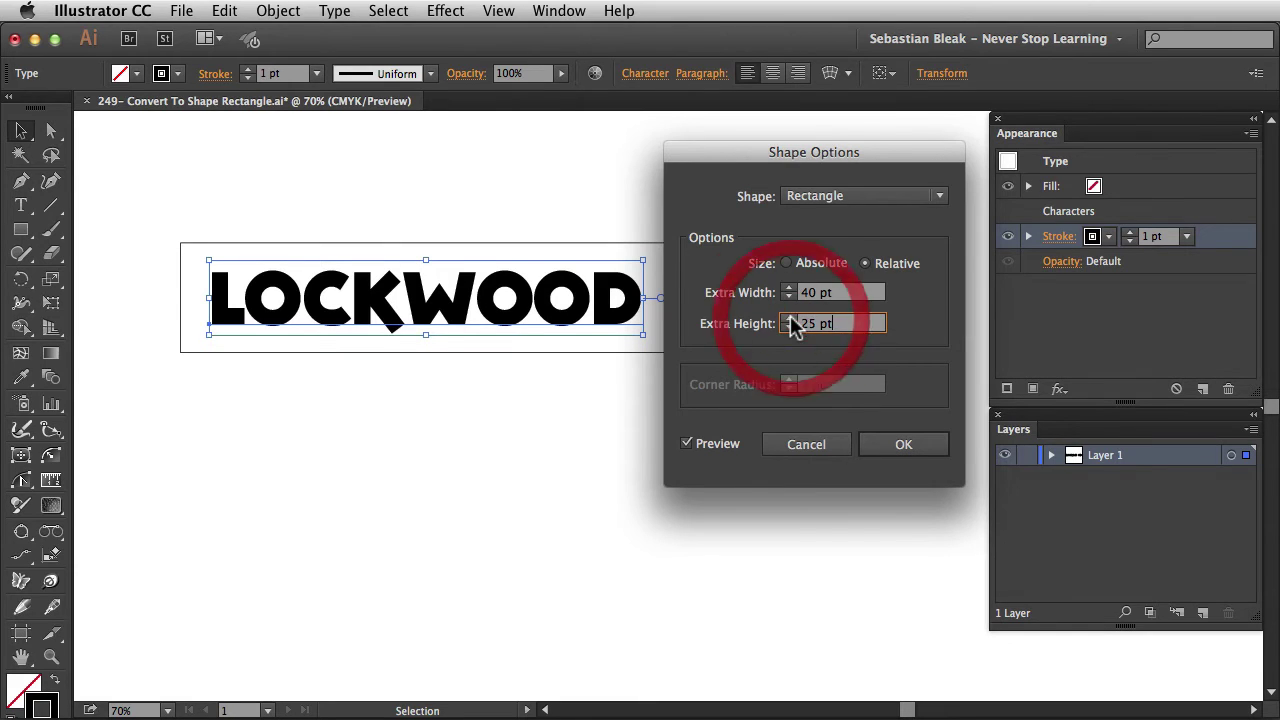
click(896, 448)
Expand the 1 pt stroke to reveal its nested Rectangle effect, then deselect LOCKWOOD
click(1063, 343)
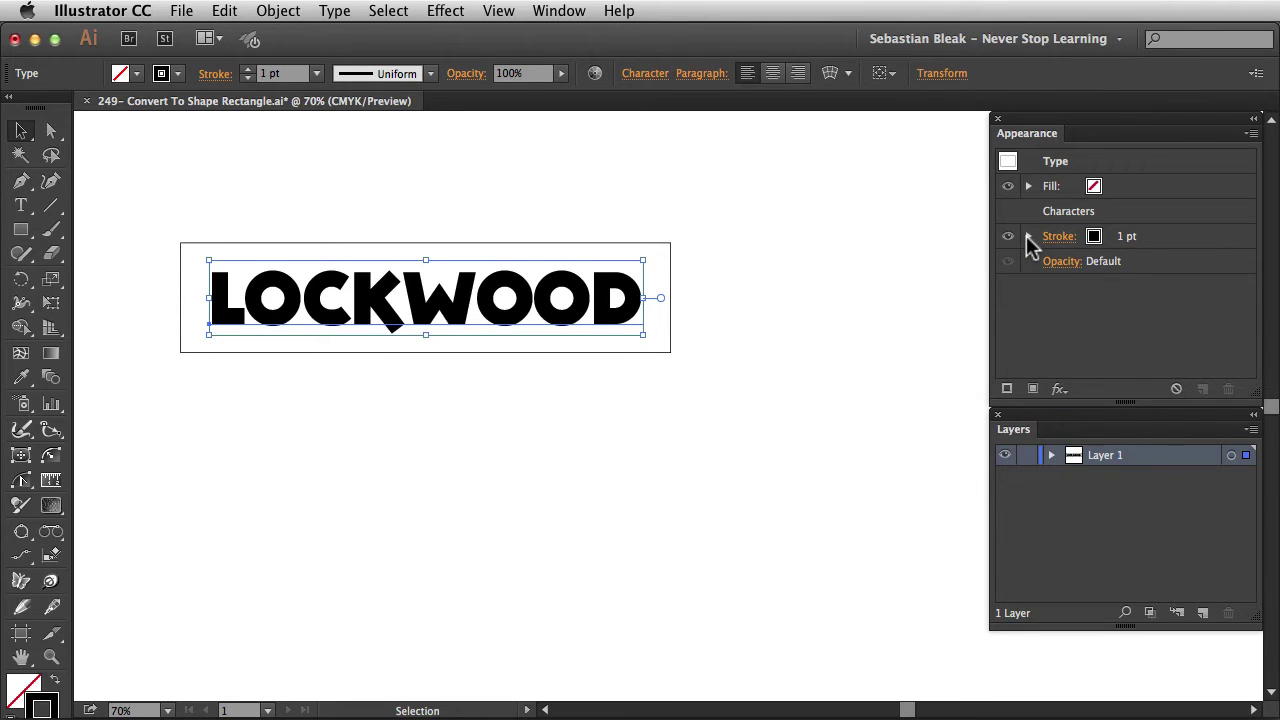
click(1028, 236)
click(1158, 262)
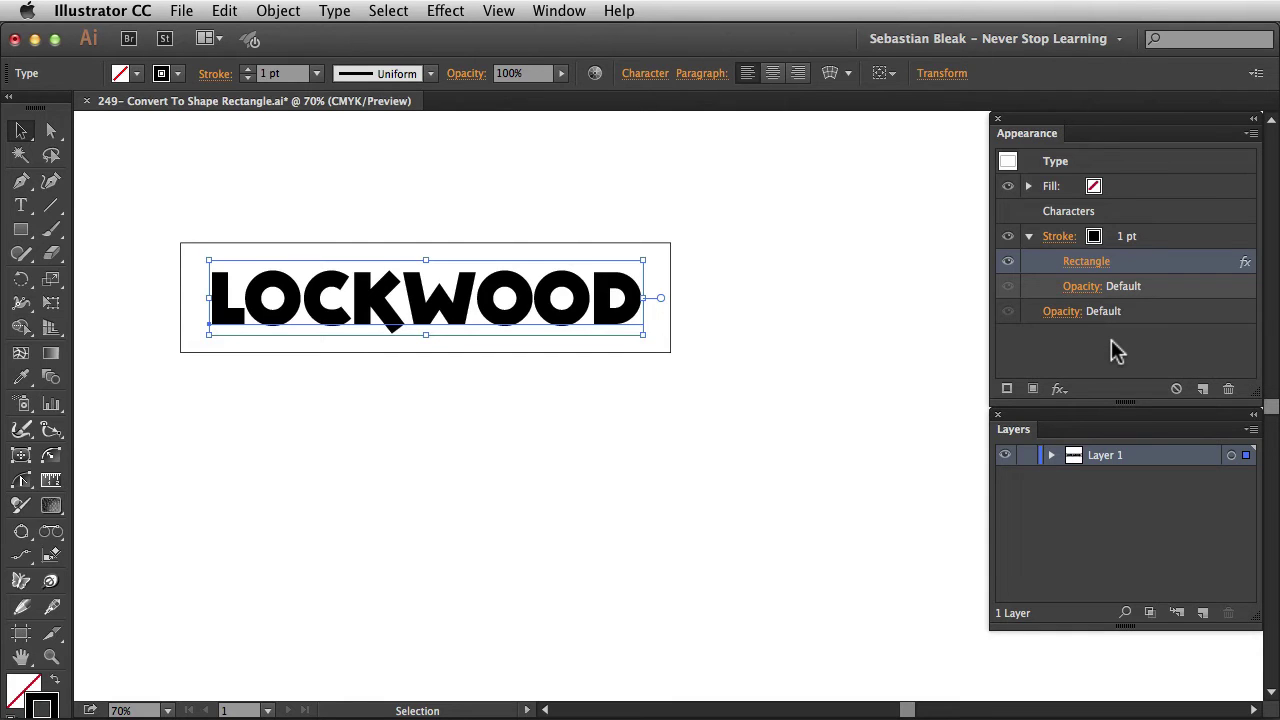
click(433, 399)
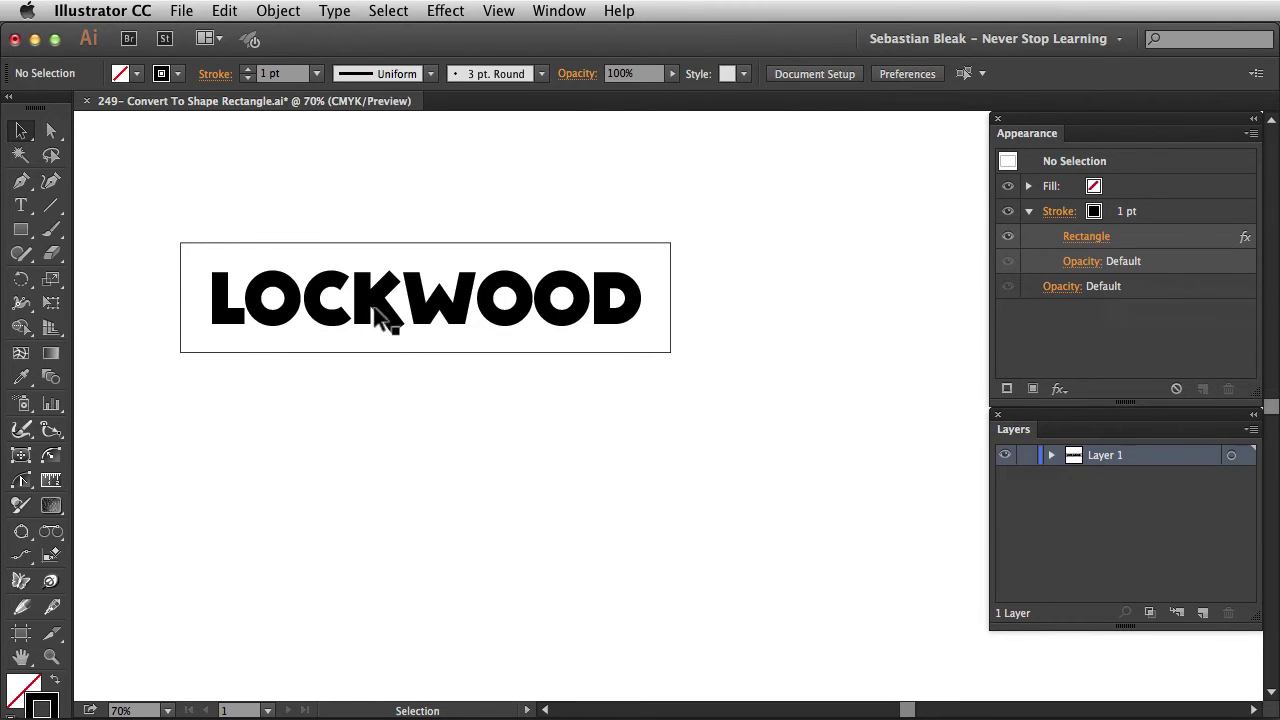
Reopen LOCKWOOD's Rectangle effect and reduce Extra Width to 5 pt
drag(374, 314, 366, 287)
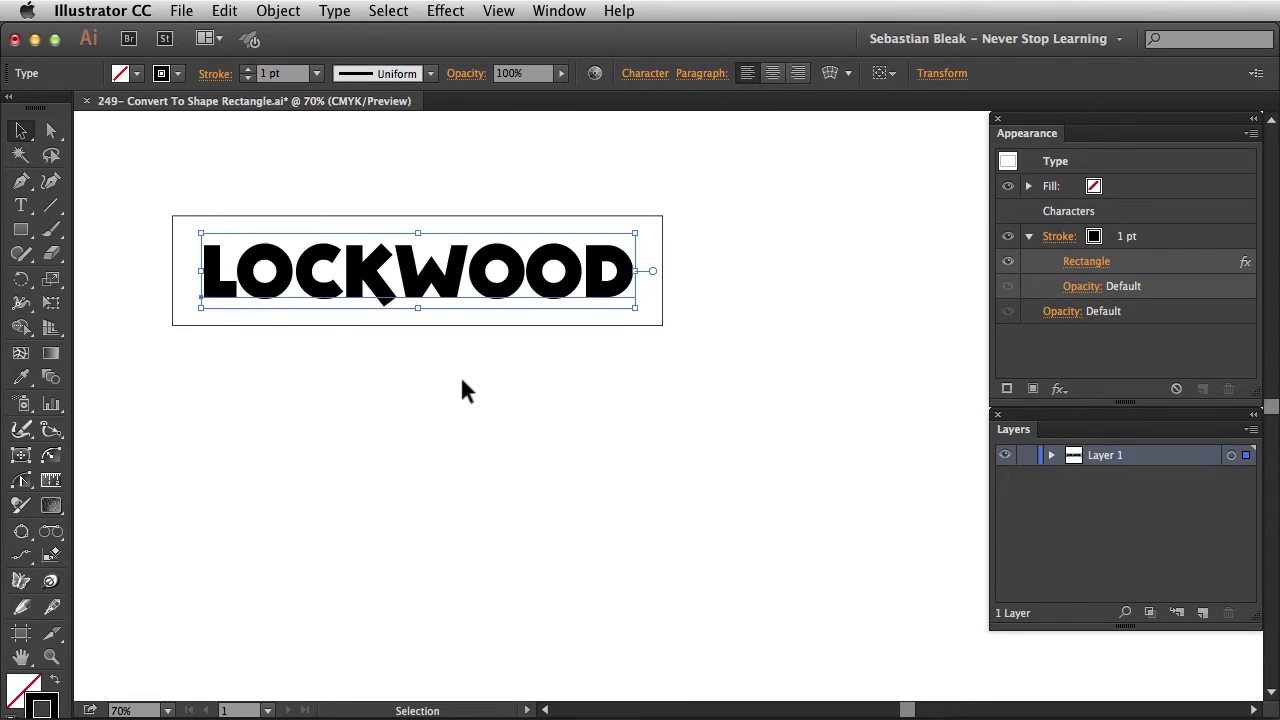
click(1155, 265)
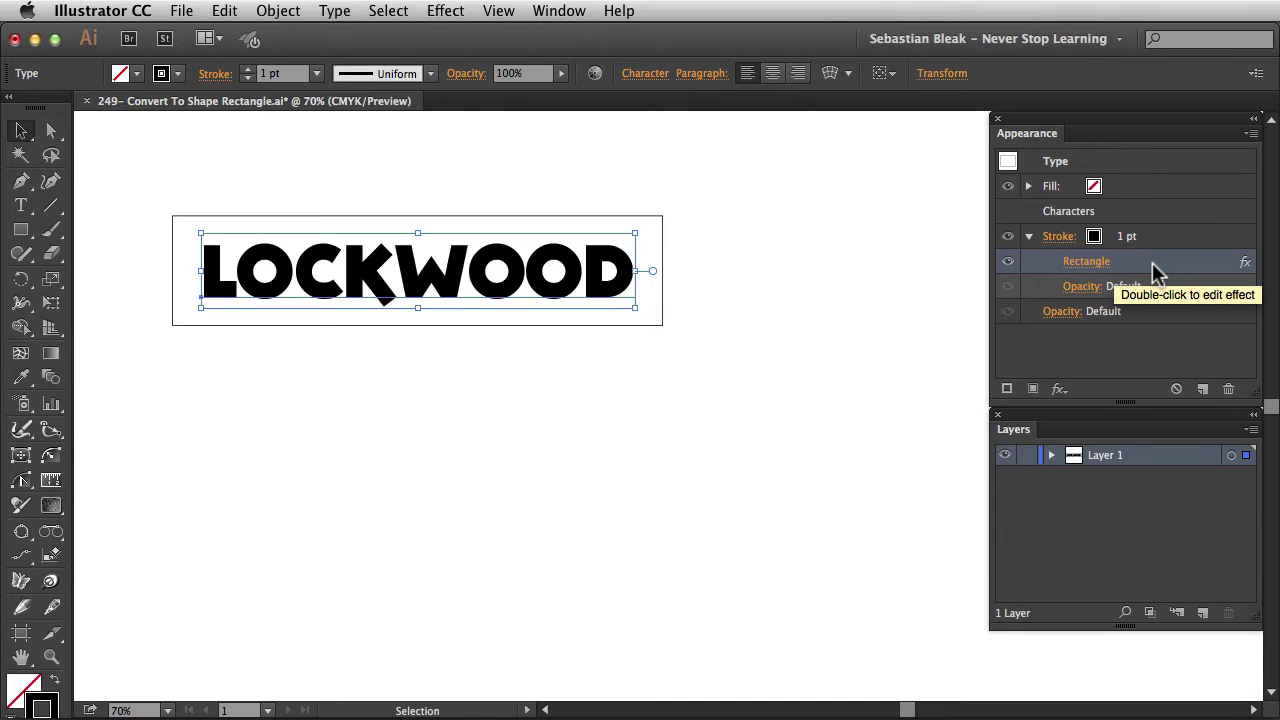
double_click(1086, 264)
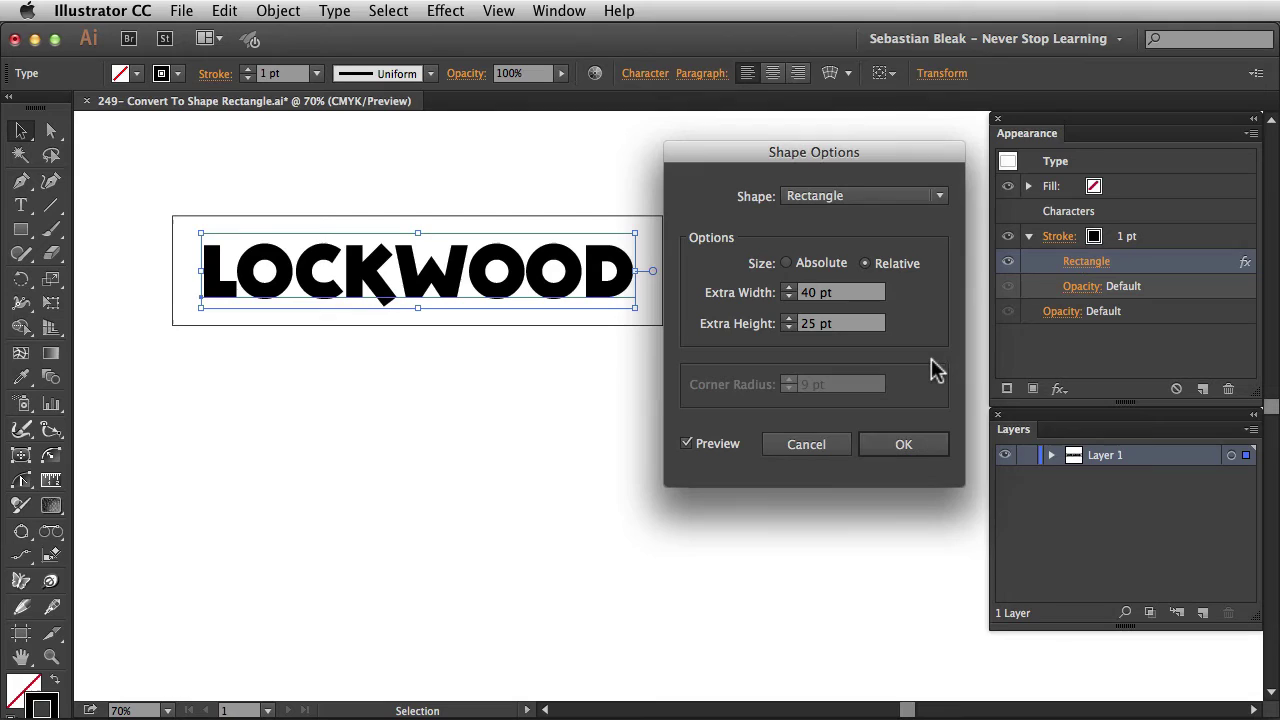
click(843, 292)
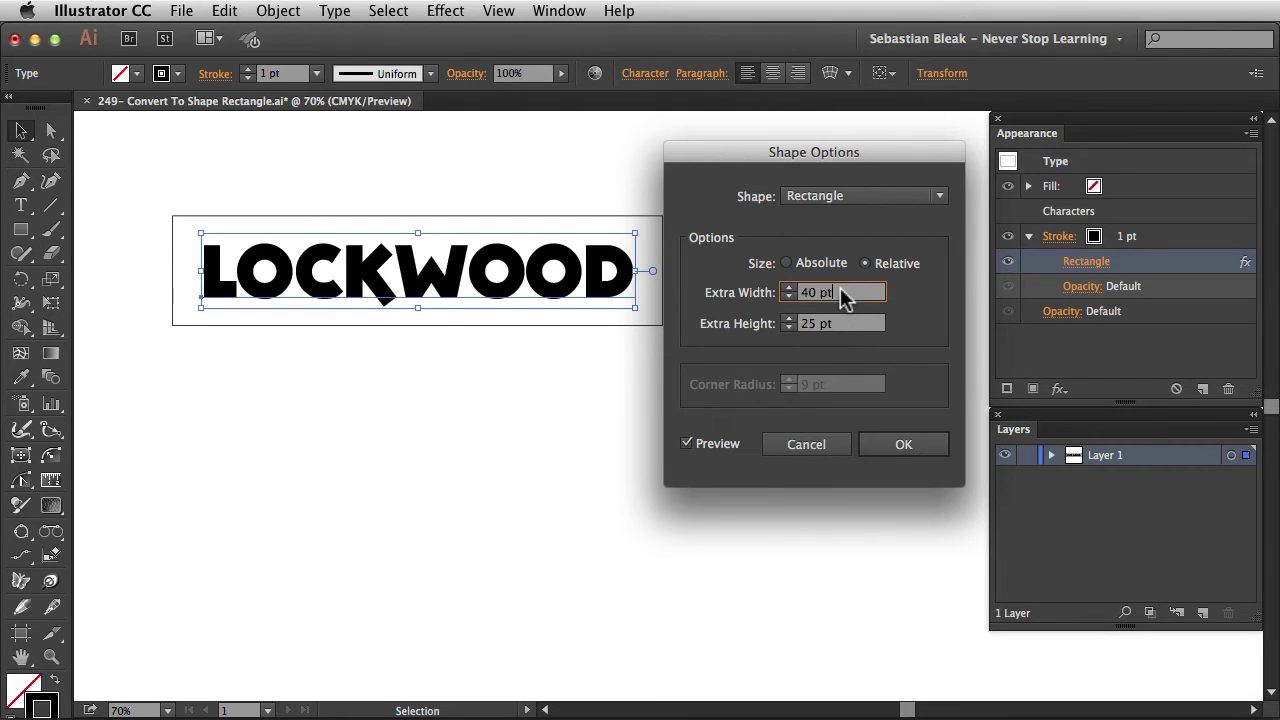
key(shift+Down)
key(shift+Down)
key(shift+Down)
key(shift+Down)
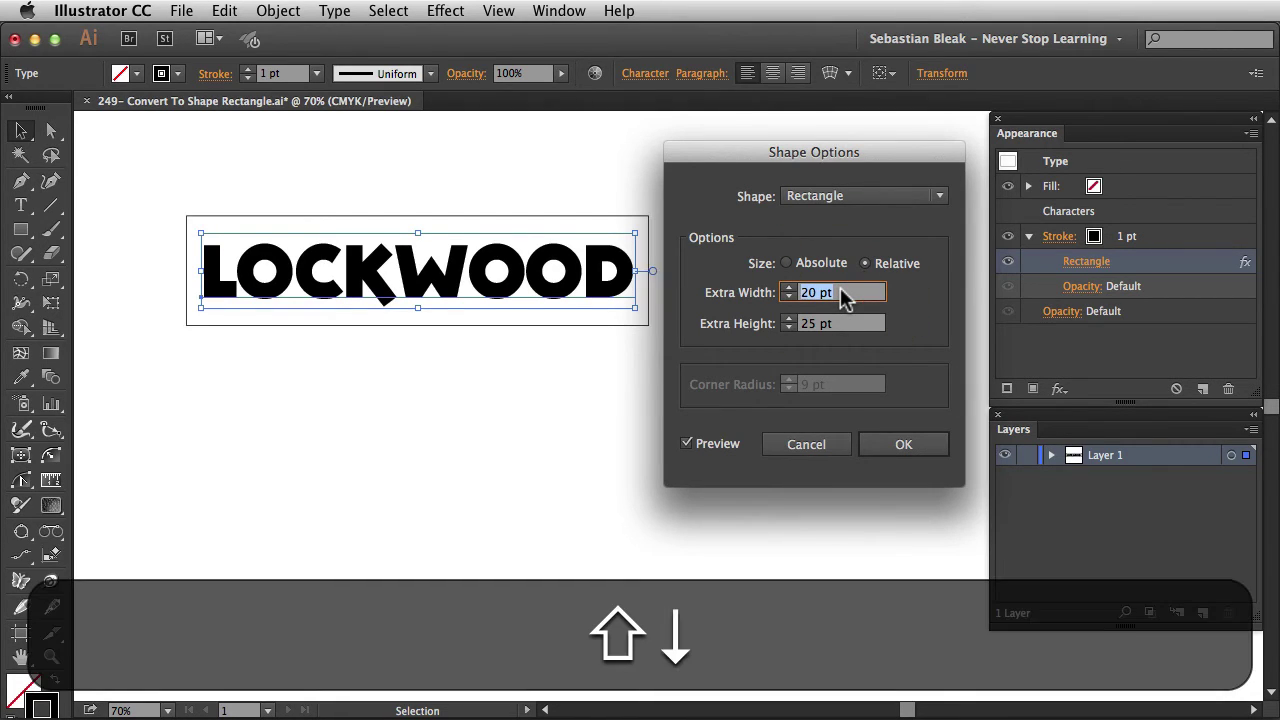
key(shift+Up)
key(Up)
key(Up)
key(Up)
key(Up)
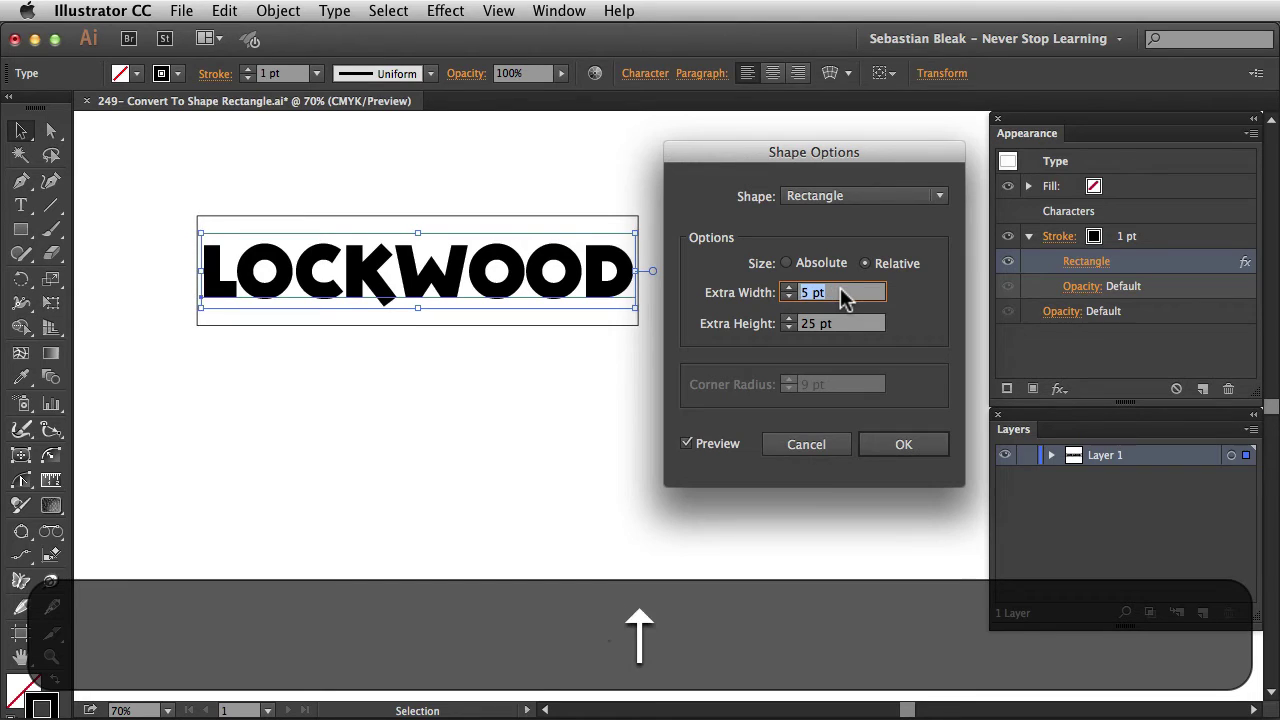
Reduce Extra Height to 3 pt, apply, and deselect the text
click(845, 322)
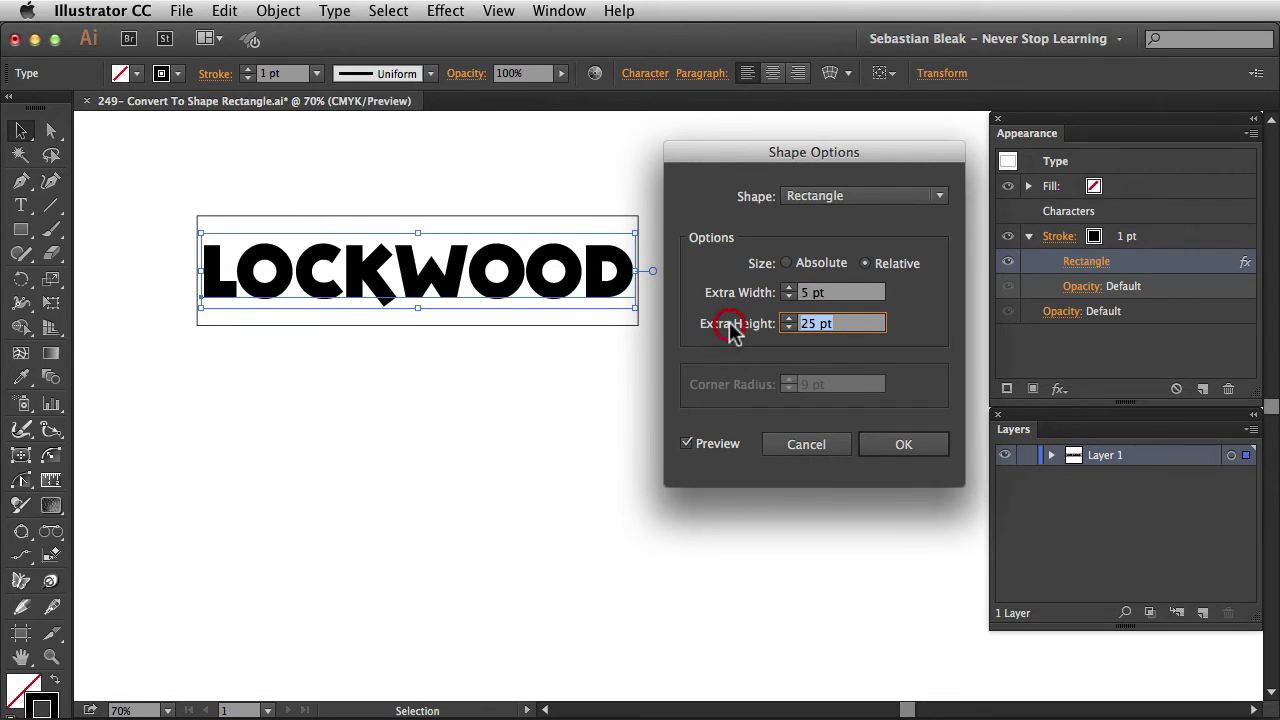
key(shift+Down)
key(shift+Down)
key(shift+Up)
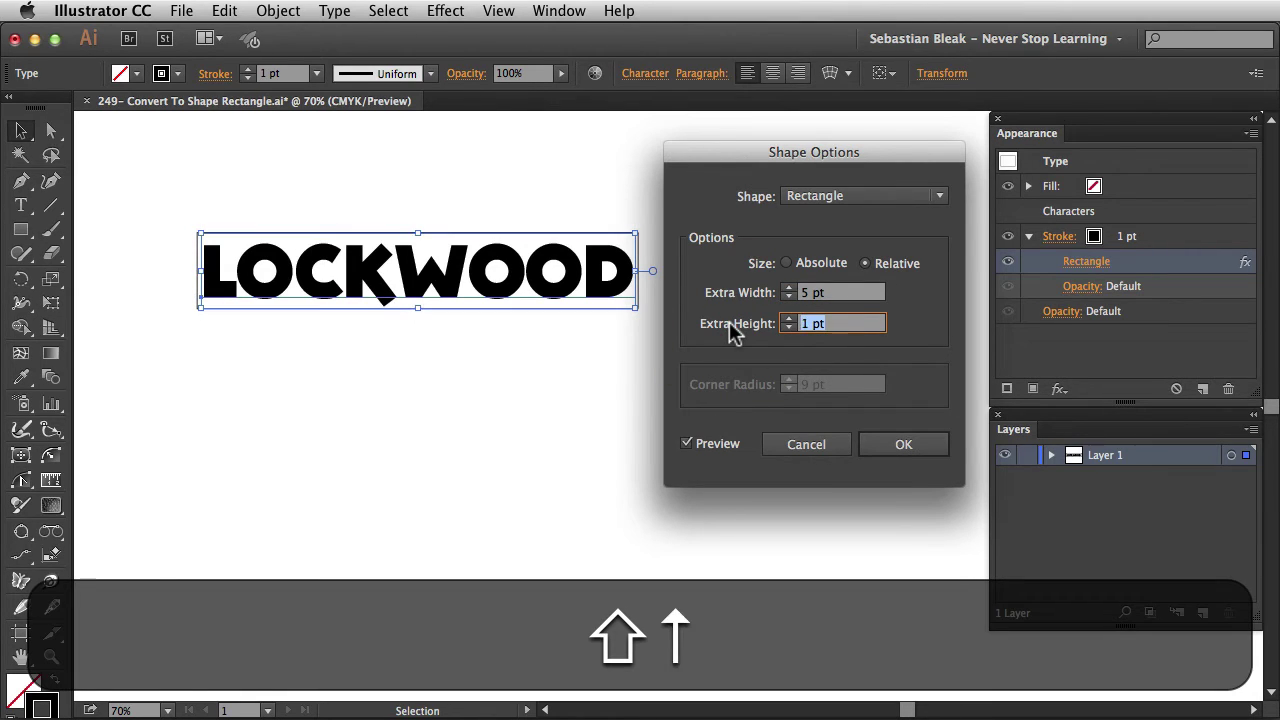
key(Up)
key(Up)
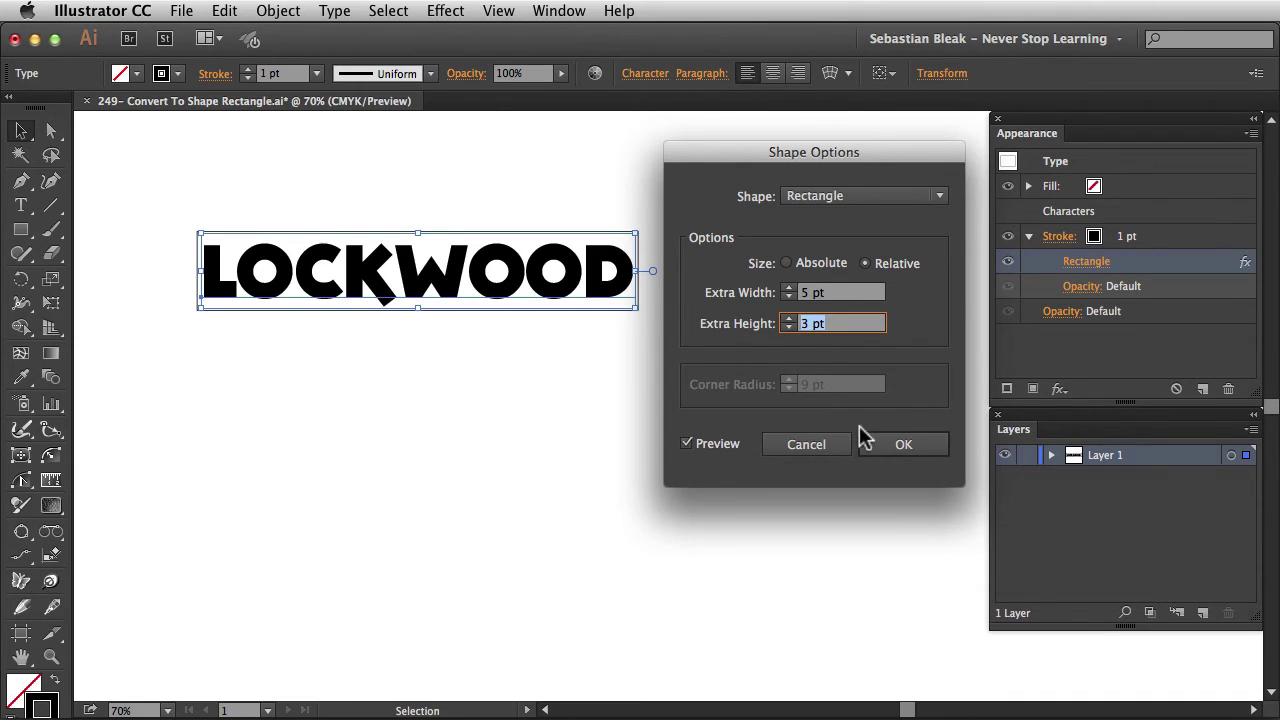
click(880, 445)
click(723, 431)
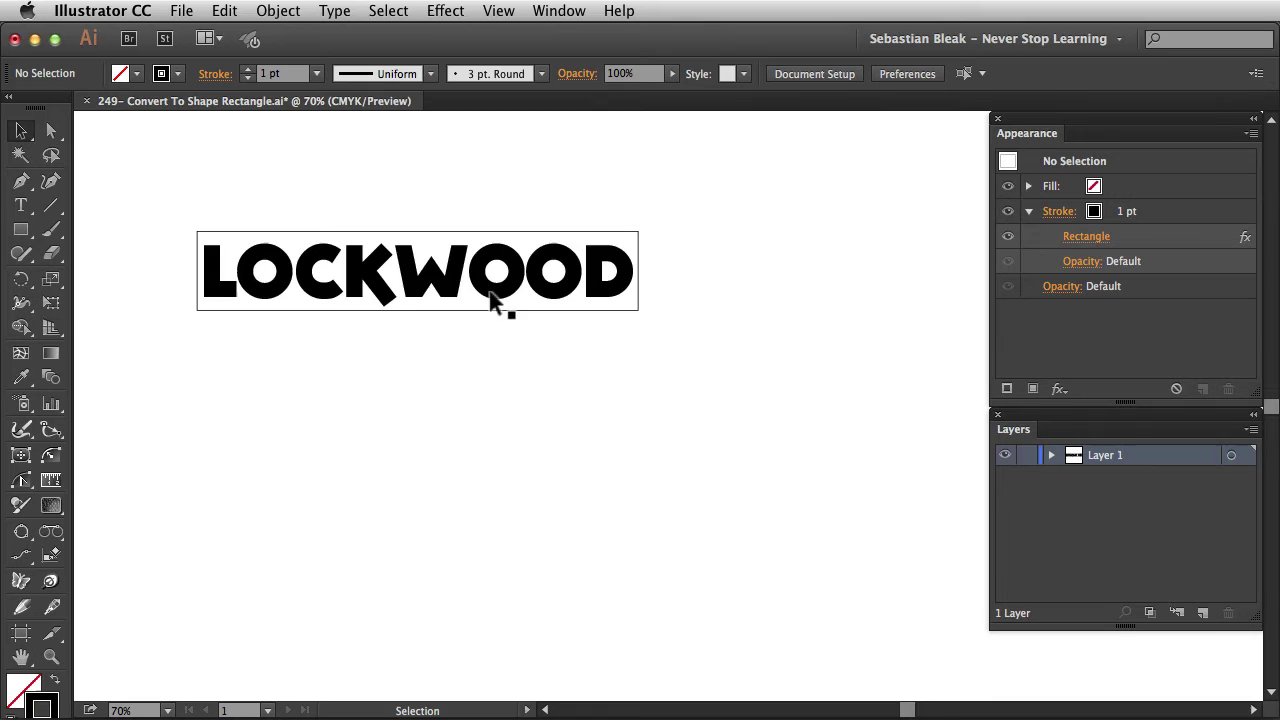
Duplicate the framed LOCKWOOD and retype the copy as BLEAK
drag(481, 284, 385, 342)
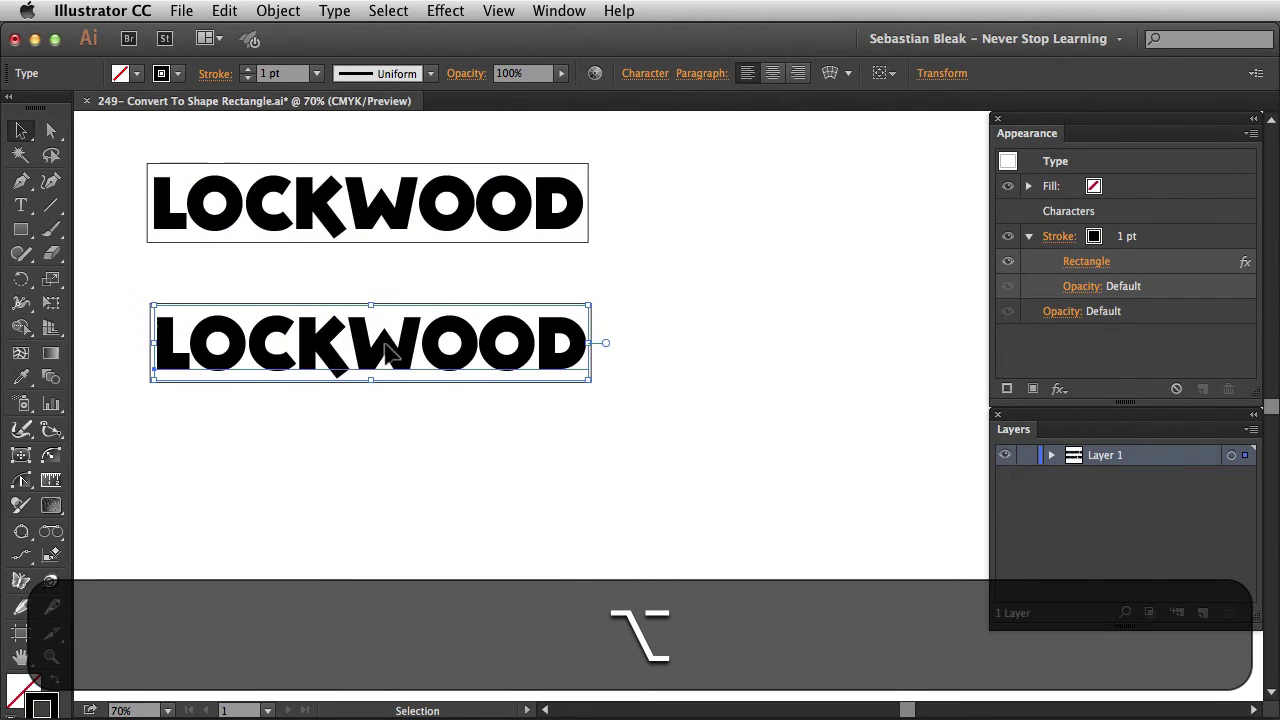
double_click(375, 344)
double_click(375, 344)
key(shift)
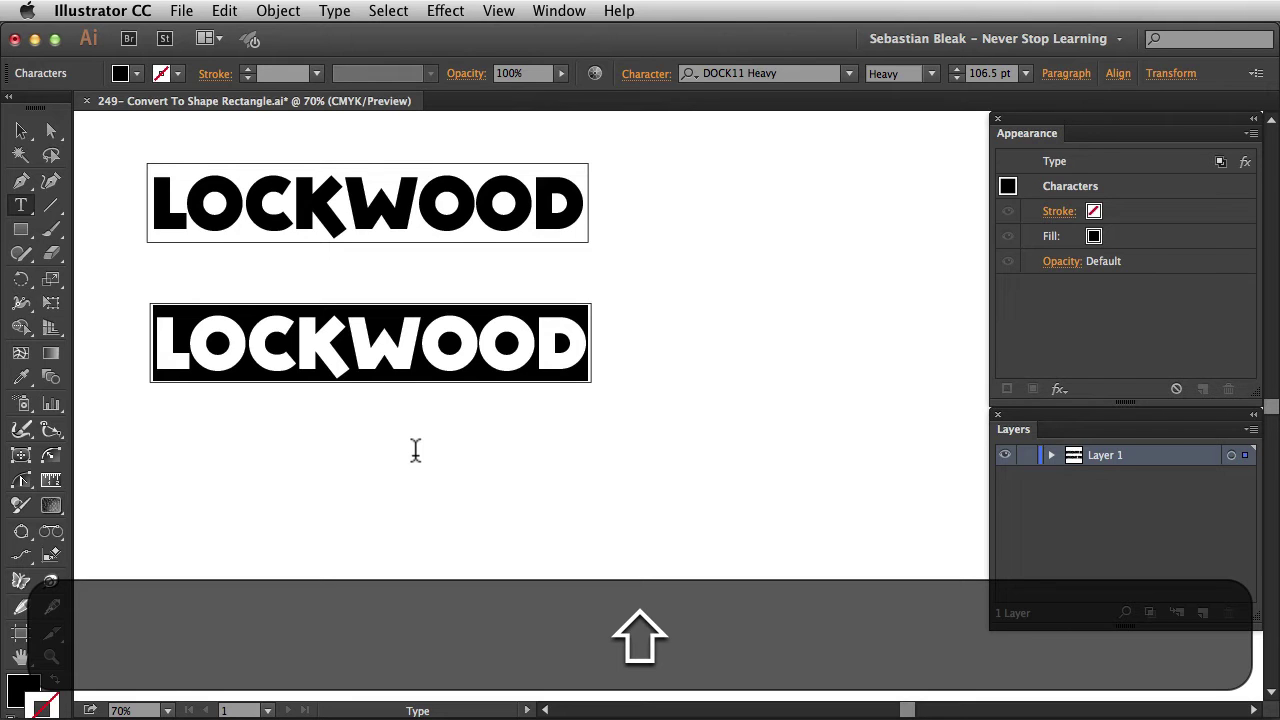
text(BLEAK)
key(shift+super+Return)
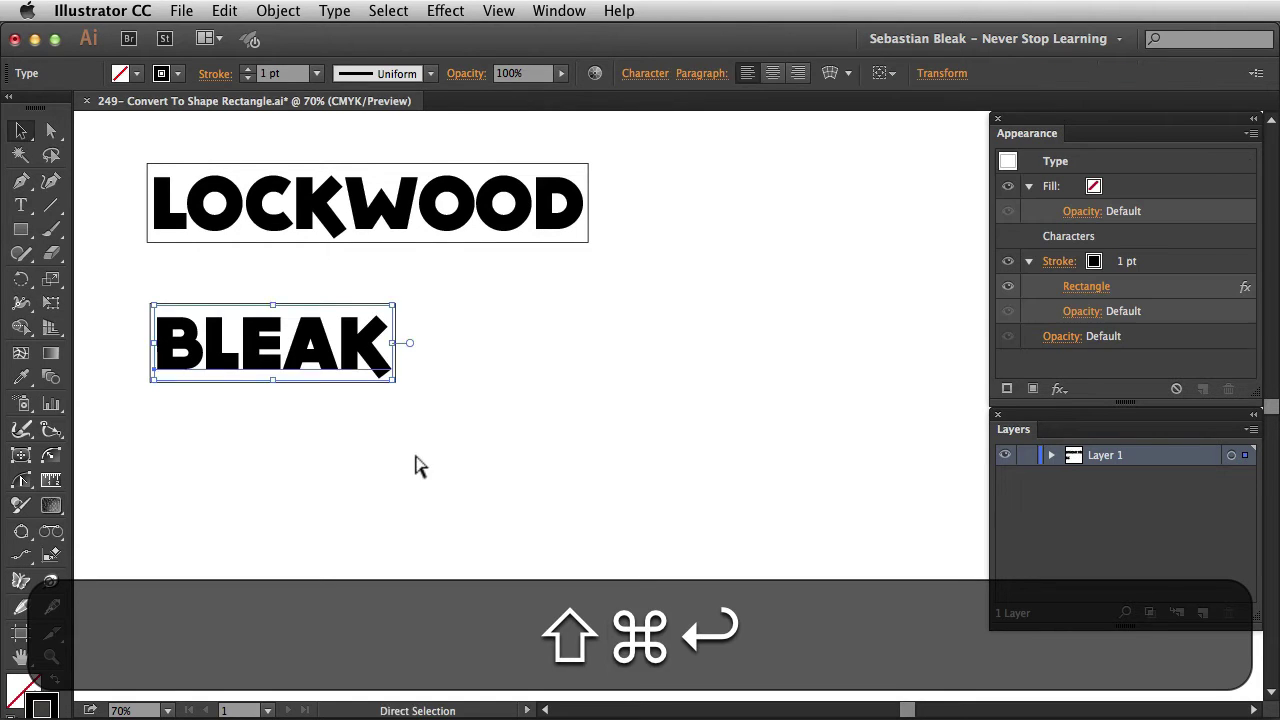
Copy BLEAK straight across to the right and retype it as SMITH
drag(302, 358, 629, 366)
double_click(626, 356)
double_click(628, 356)
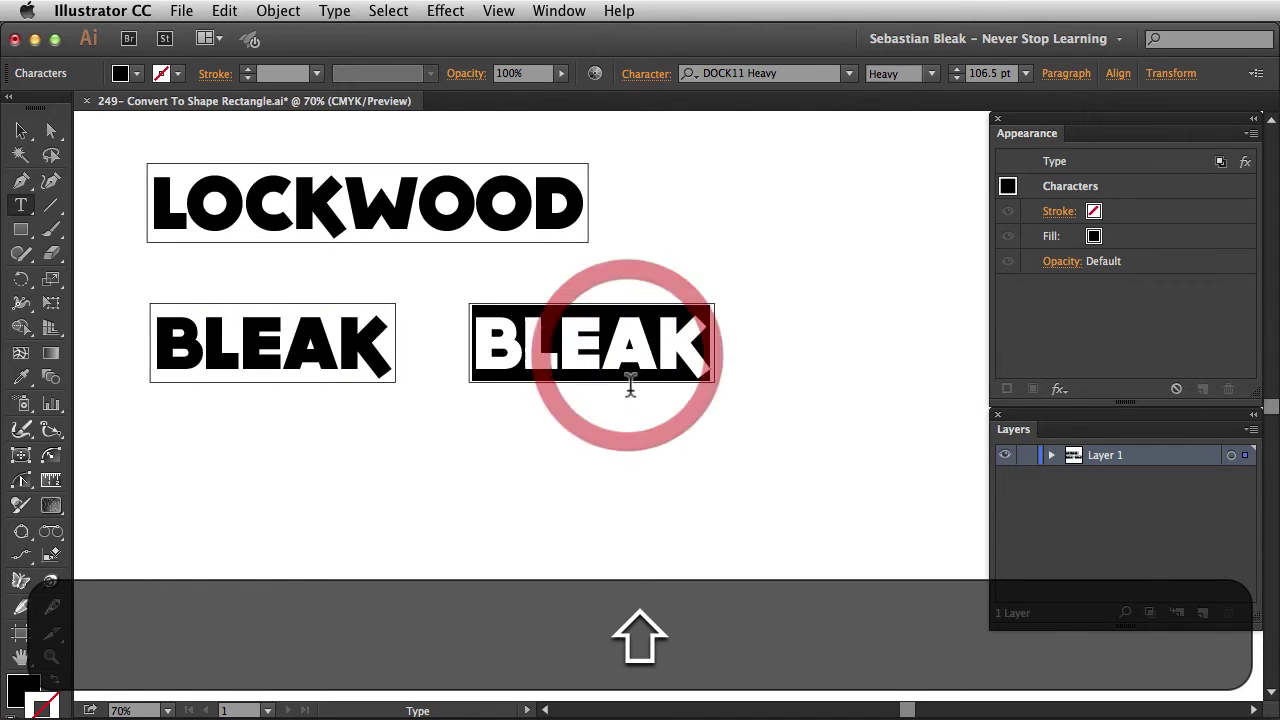
text(SMITH)
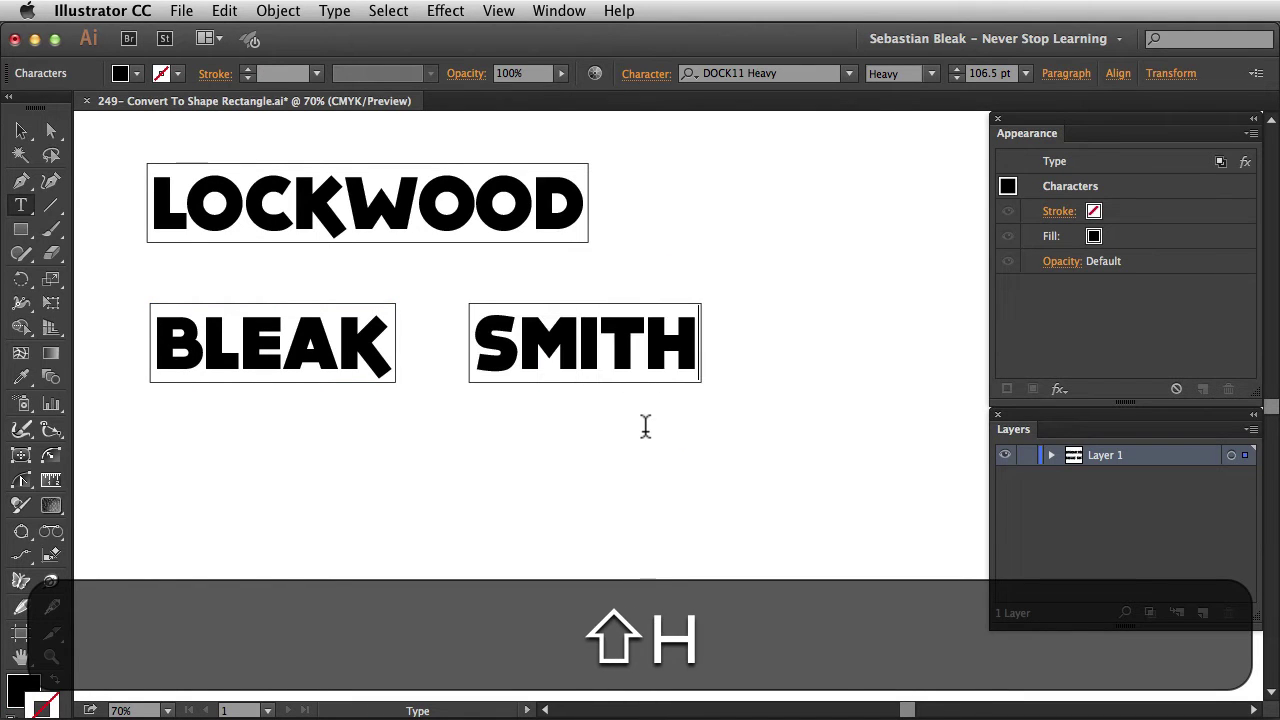
key(shift+super+Return)
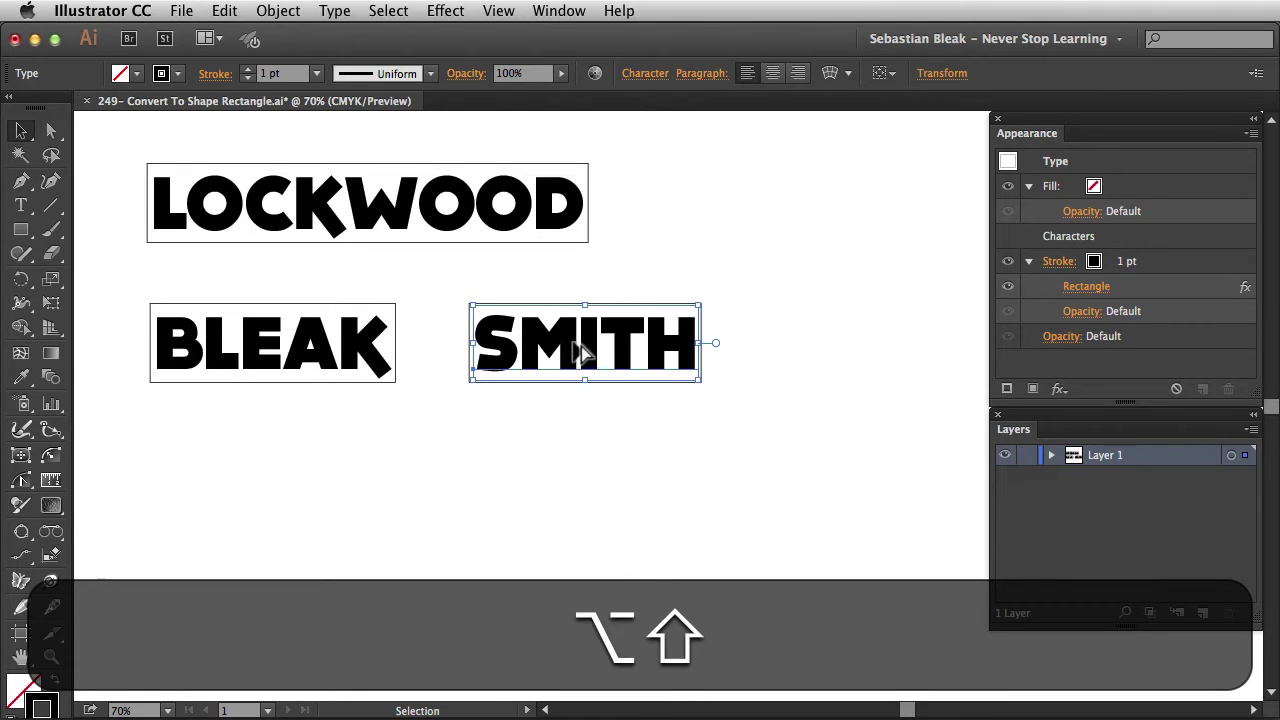
Copy SMITH below, retype it as ANDERSON, and centre it beneath BLEAK and SMITH
drag(580, 350, 266, 477)
double_click(268, 478)
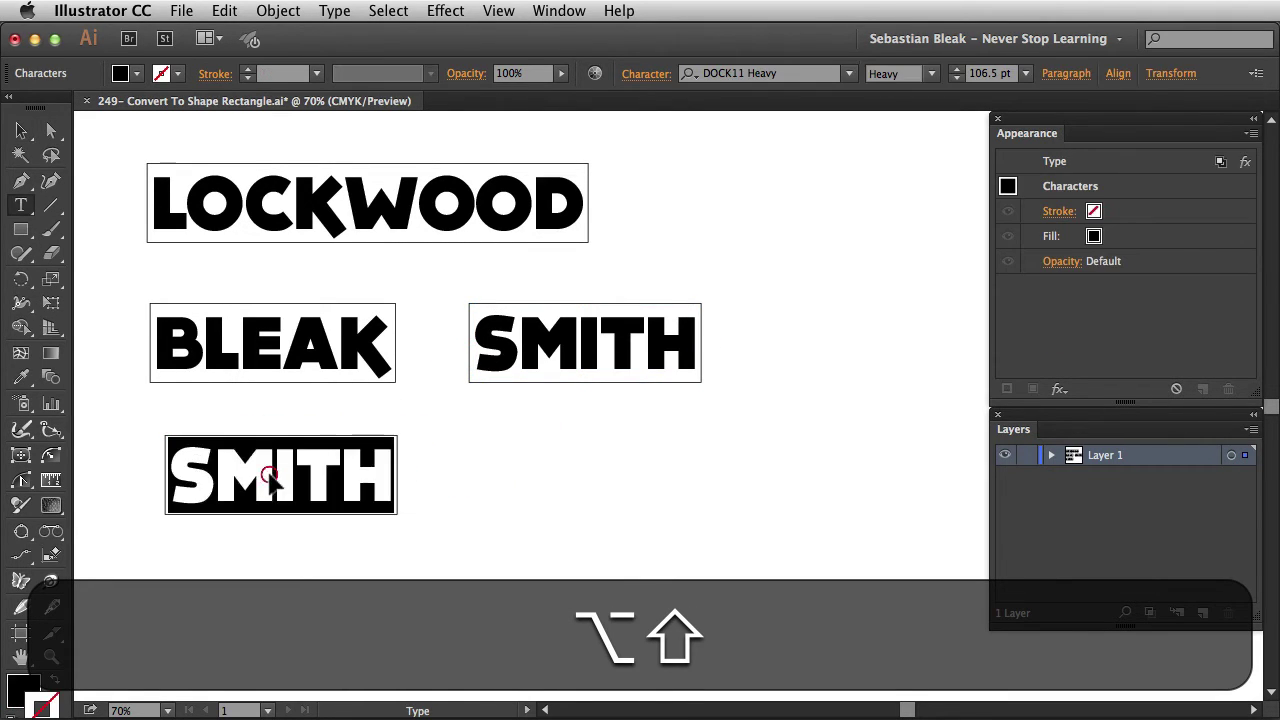
text(ANDERSON)
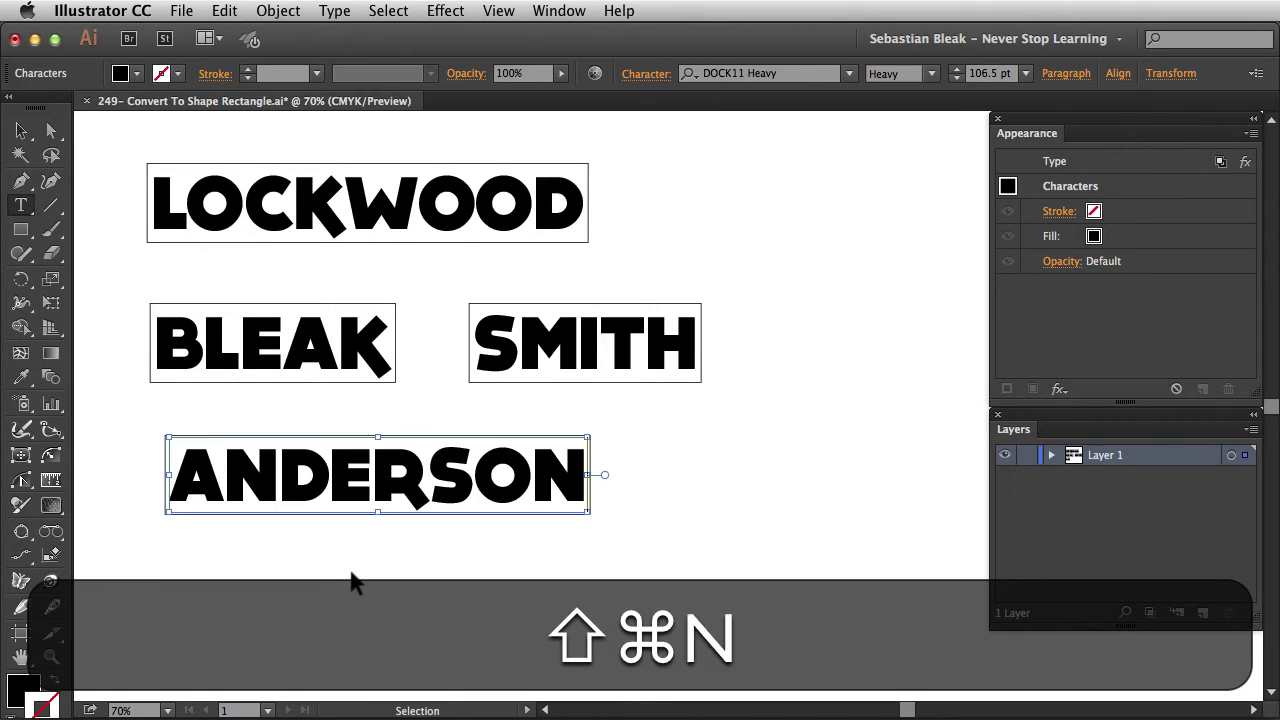
key(shift+super+Return)
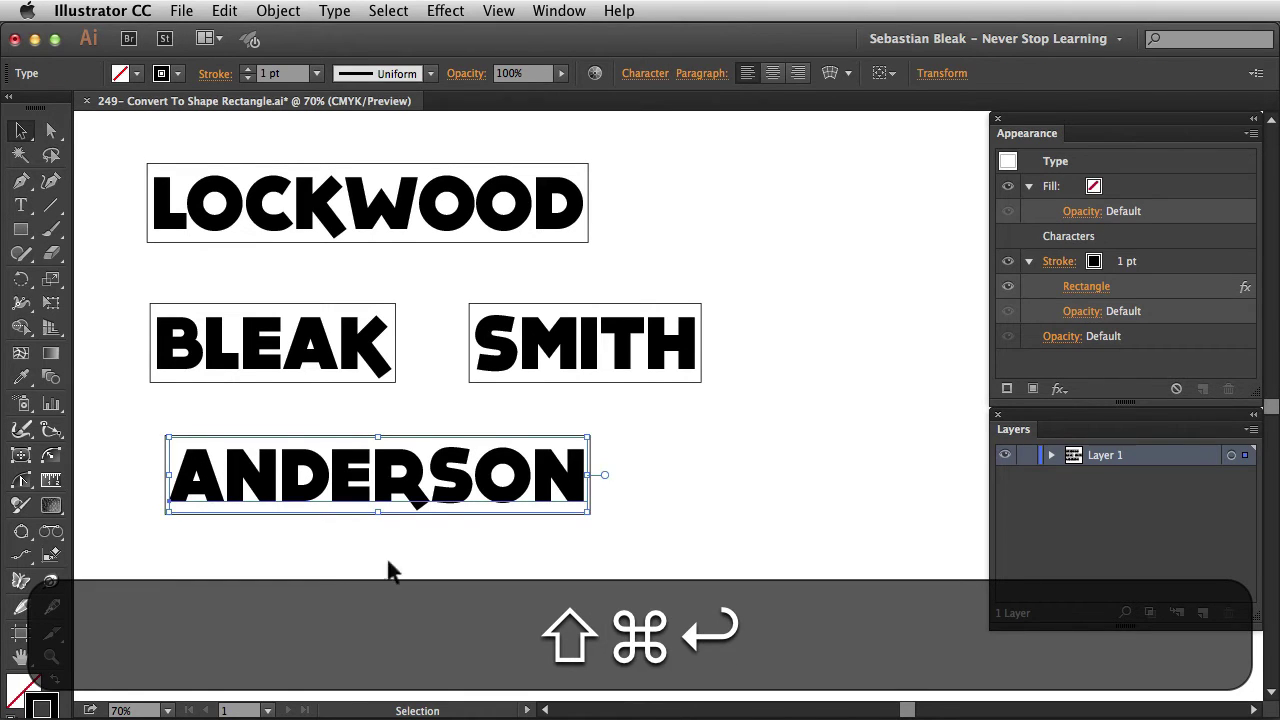
drag(420, 472, 478, 455)
click(491, 523)
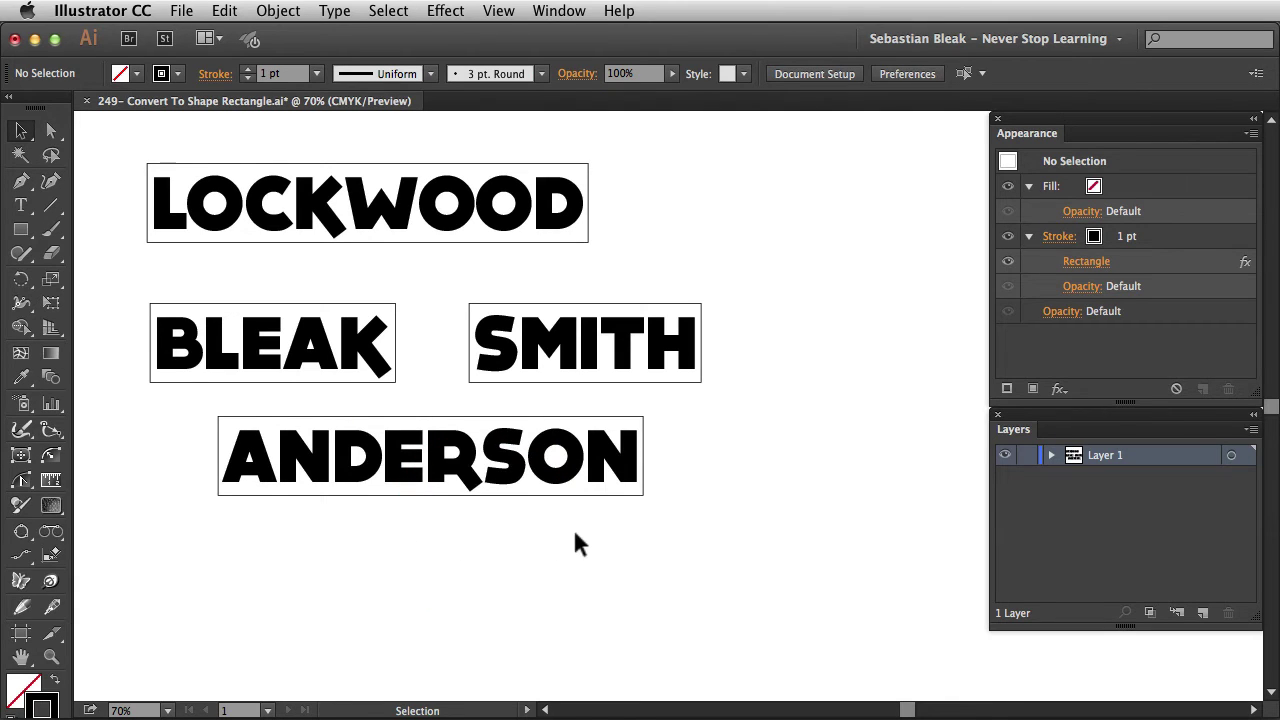
Raise all four names' Rectangle effect Extra Width to 9 pt, keeping 3 pt height
drag(577, 535, 284, 205)
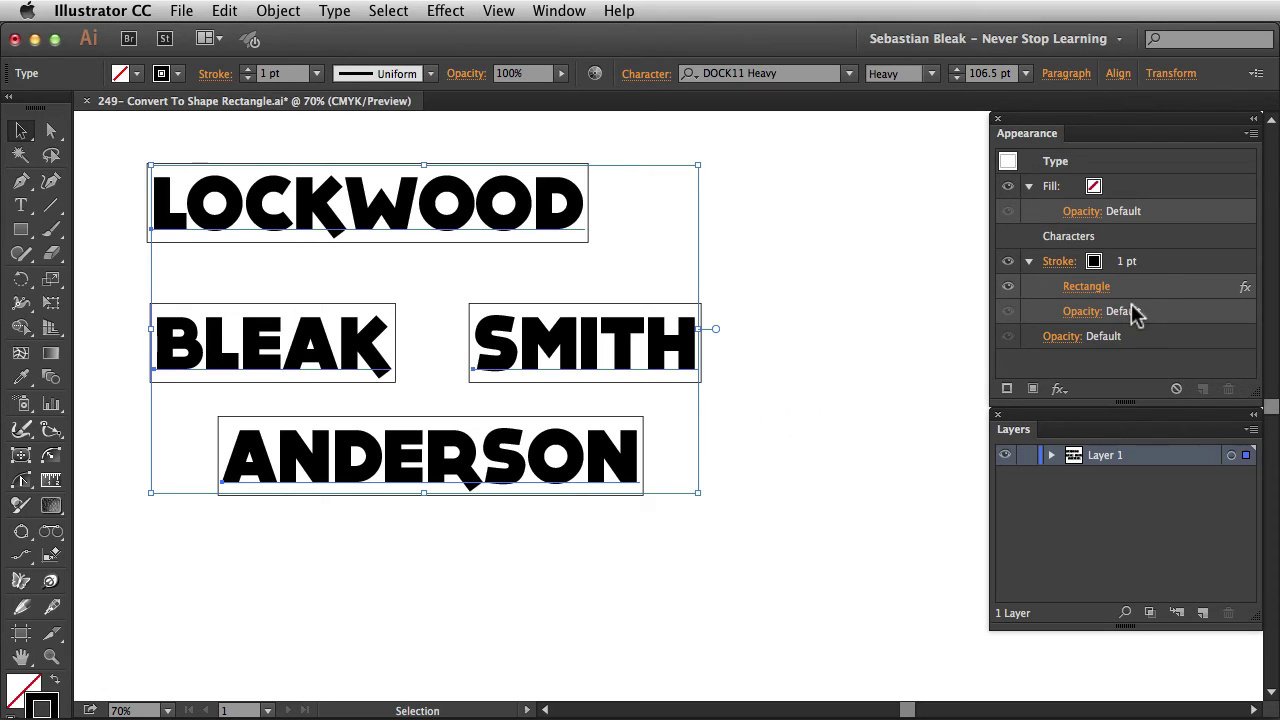
click(1092, 287)
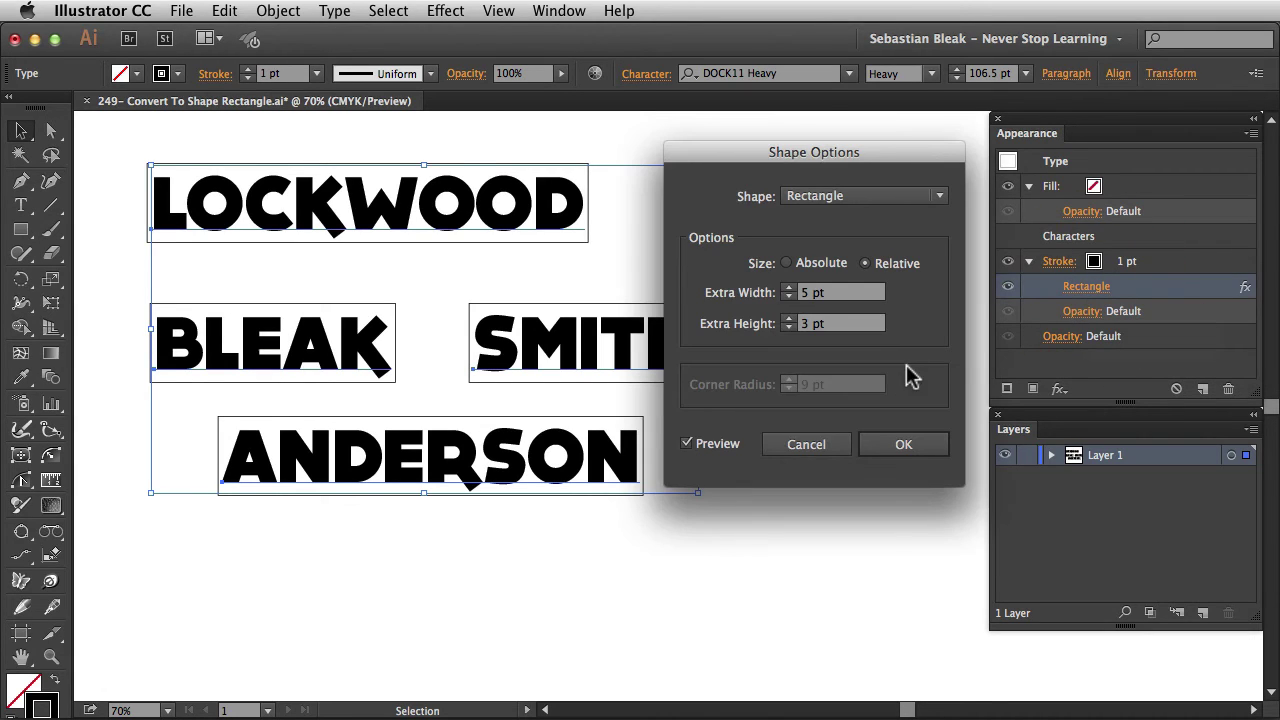
click(846, 292)
key(Up)
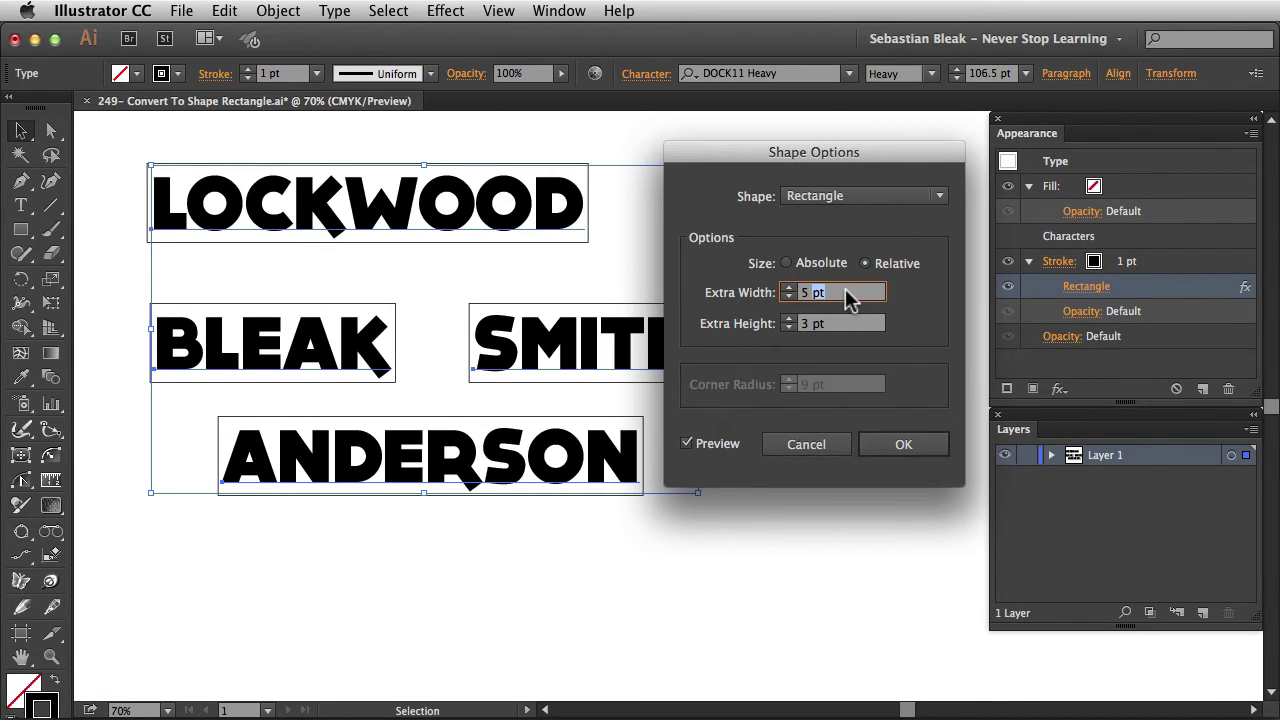
key(Up)
key(Up)
key(Up)
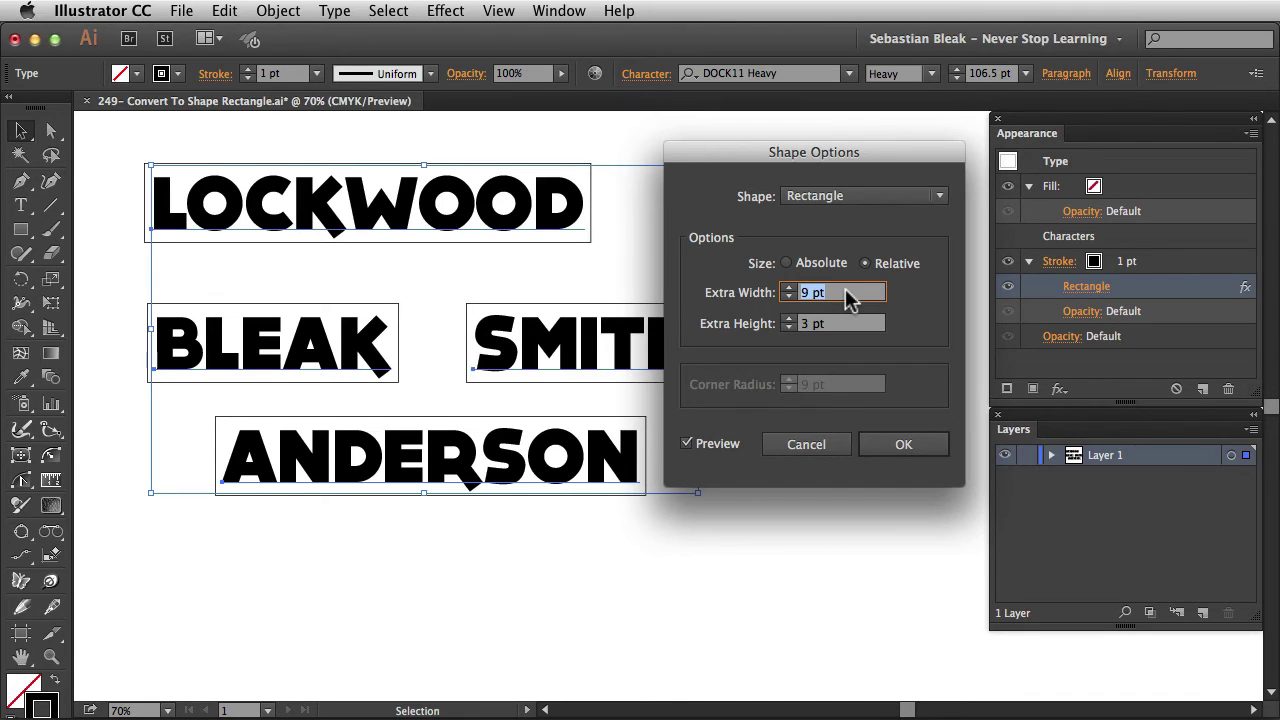
click(900, 443)
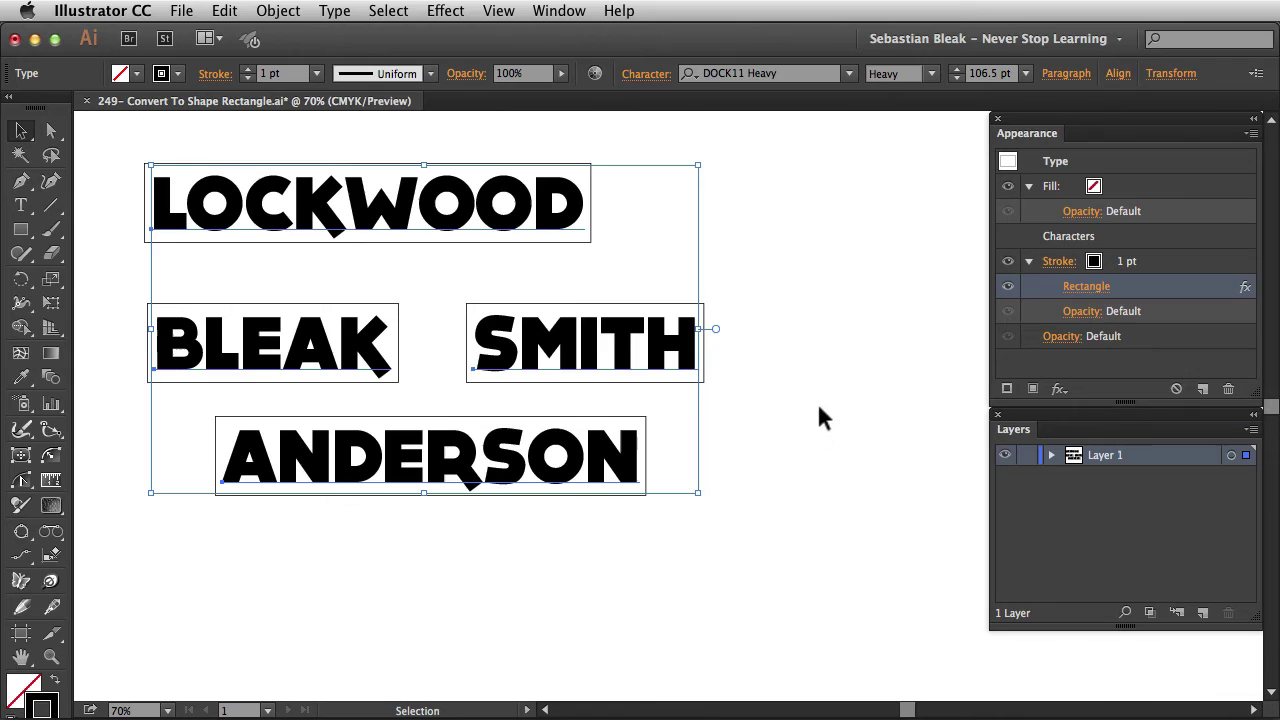
click(820, 416)
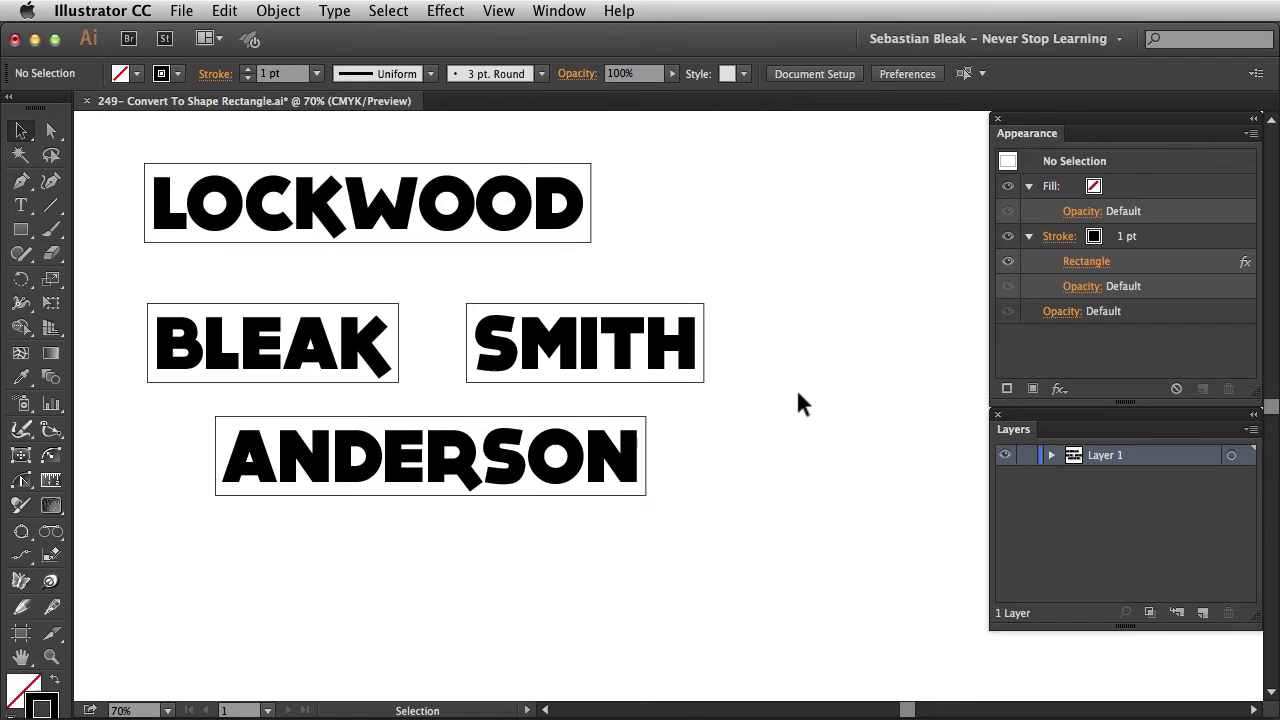
Rename Layer 1 to fonts, then lock and hide it
click(1122, 527)
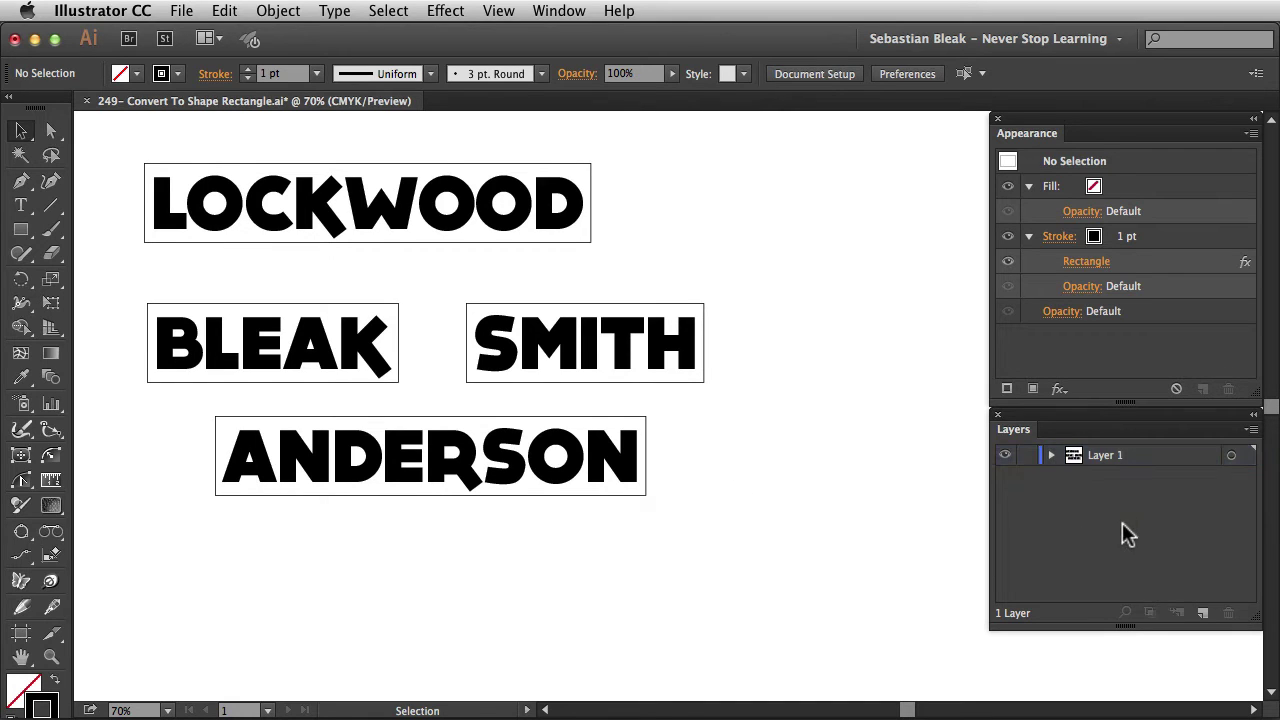
double_click(1104, 457)
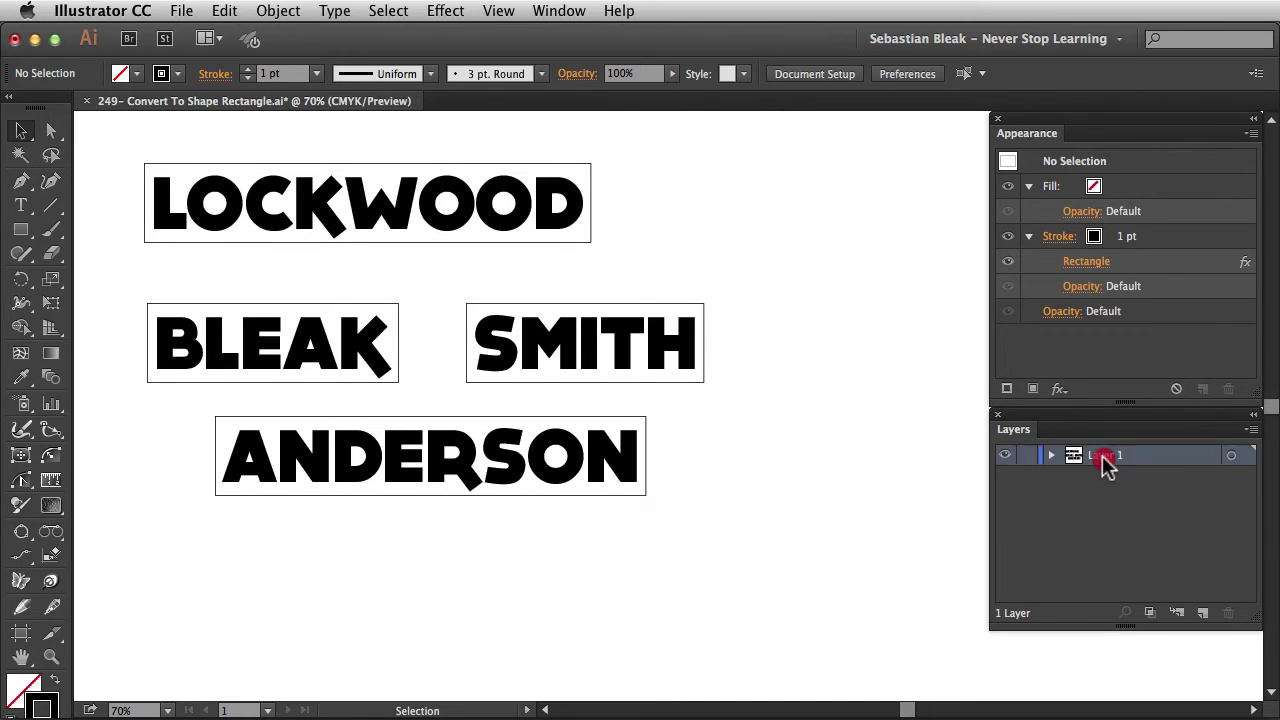
text(font)
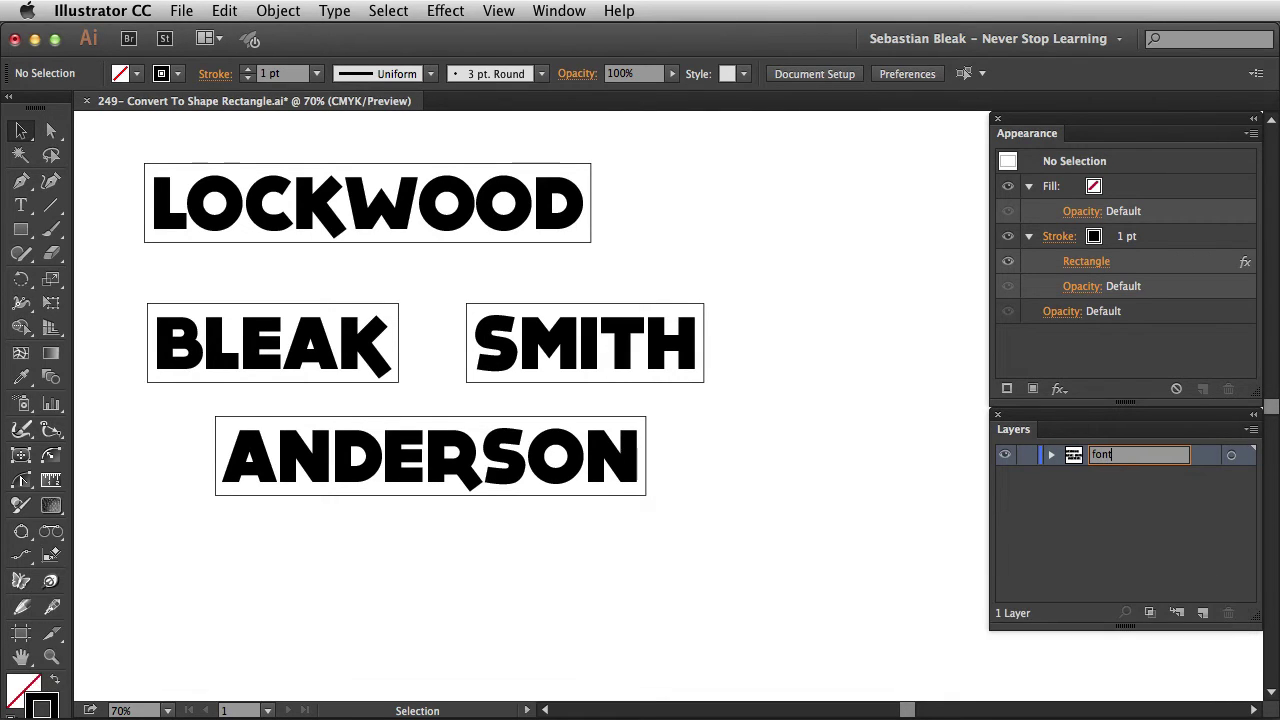
text(s)
key(Return)
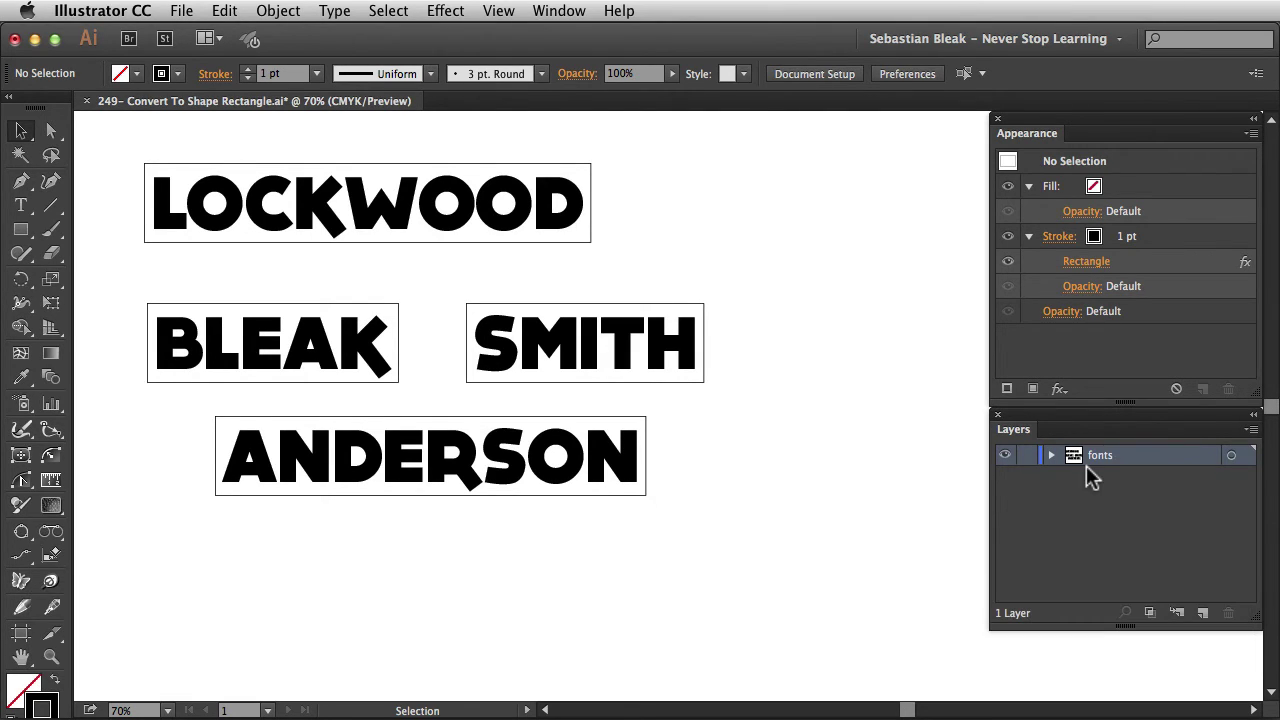
click(1026, 455)
click(1005, 455)
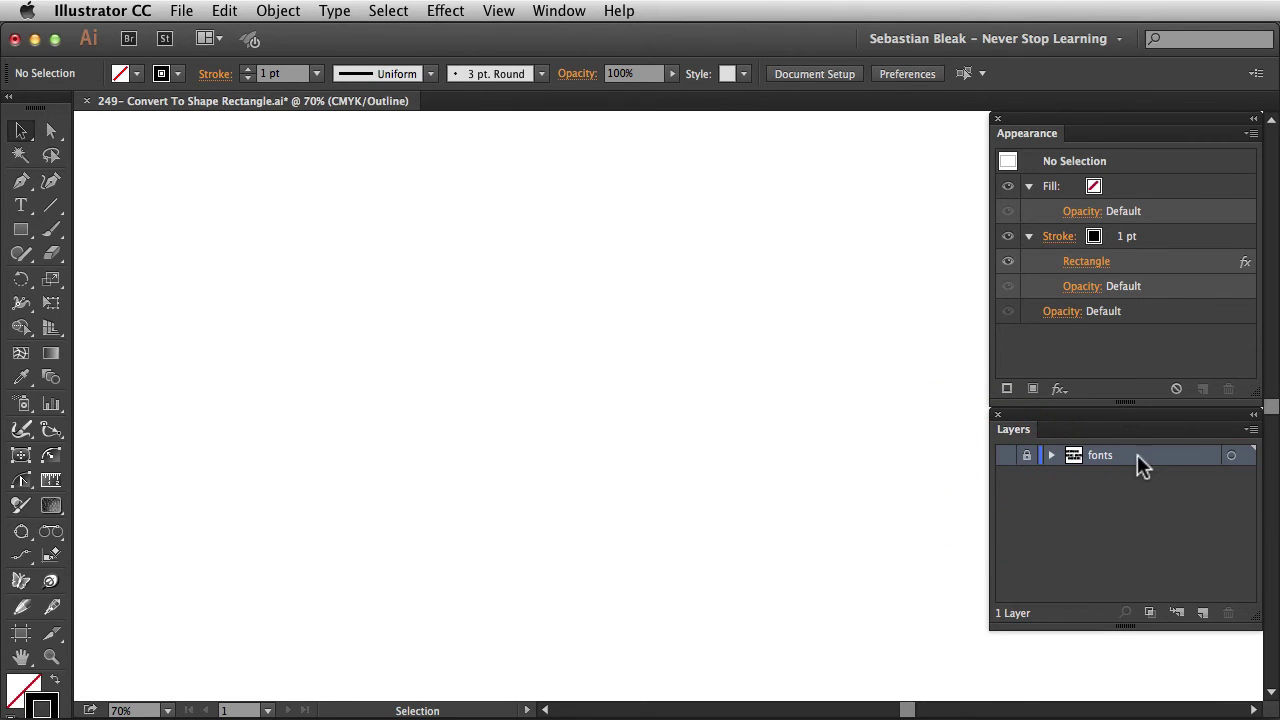
Duplicate the fonts layer, unlock and show it, and rename it outline/expanded
drag(1137, 455, 1203, 614)
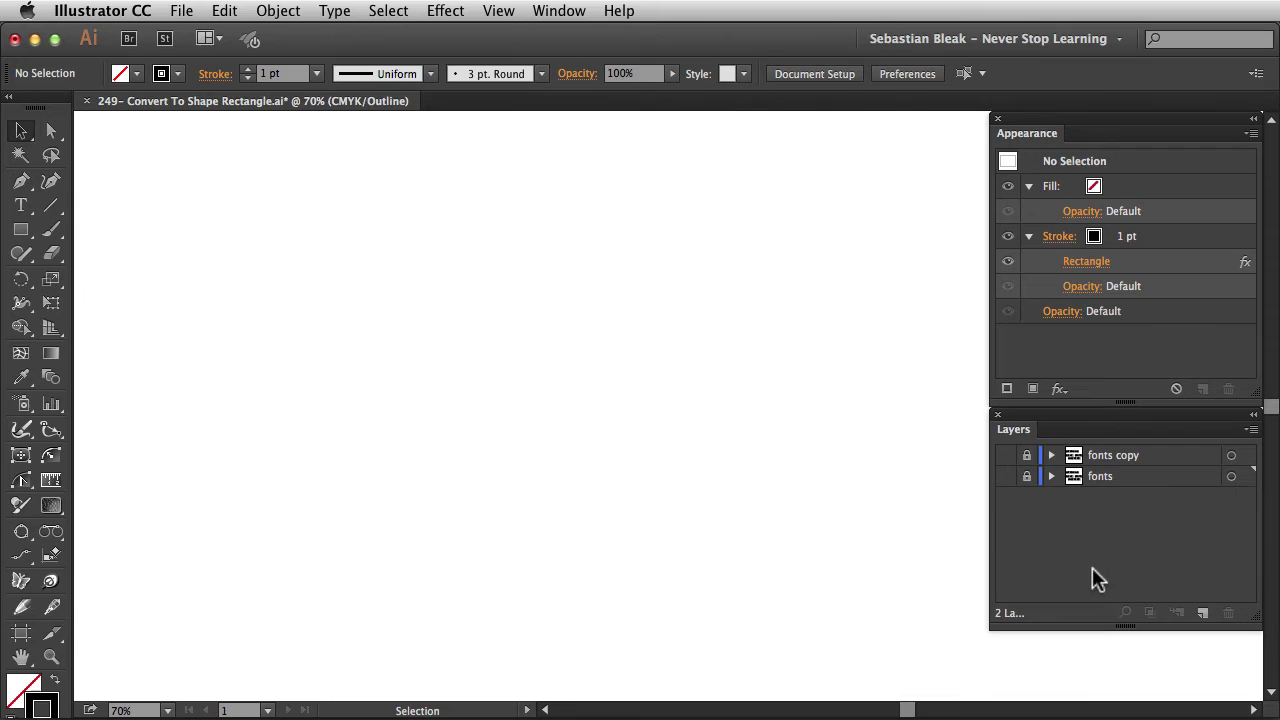
click(1025, 456)
click(1006, 457)
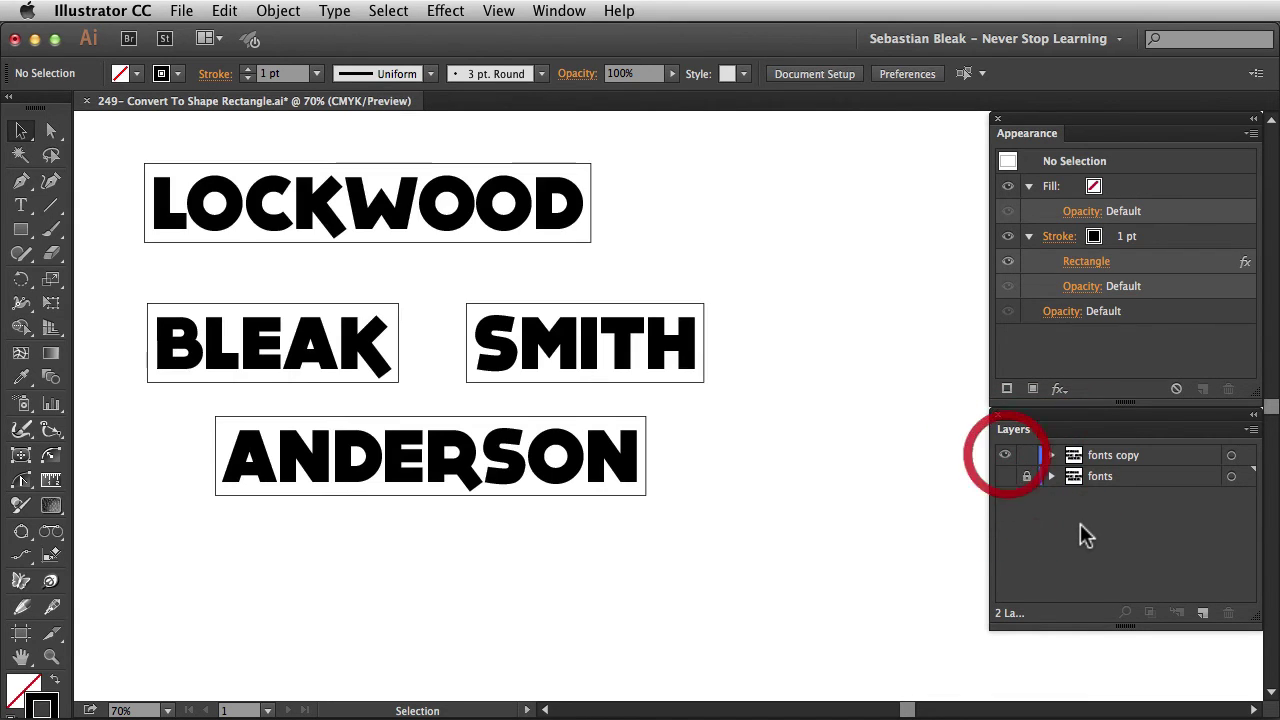
double_click(1100, 455)
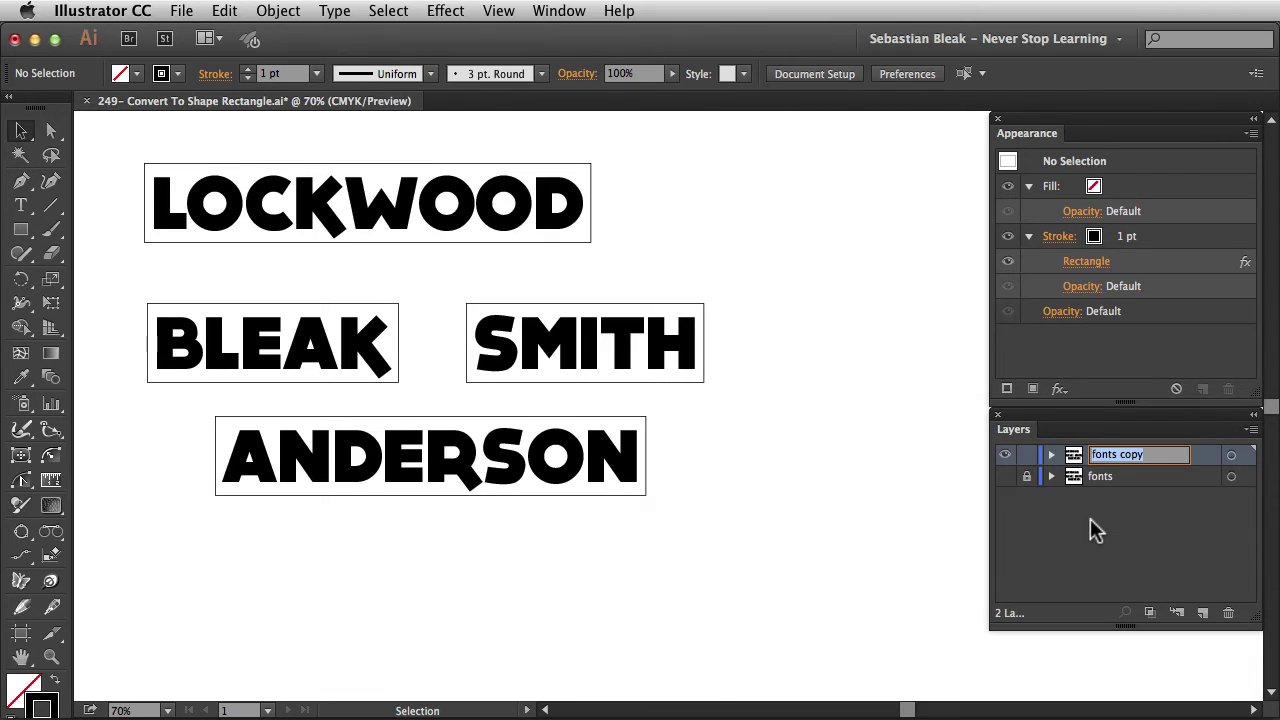
text(outline/e)
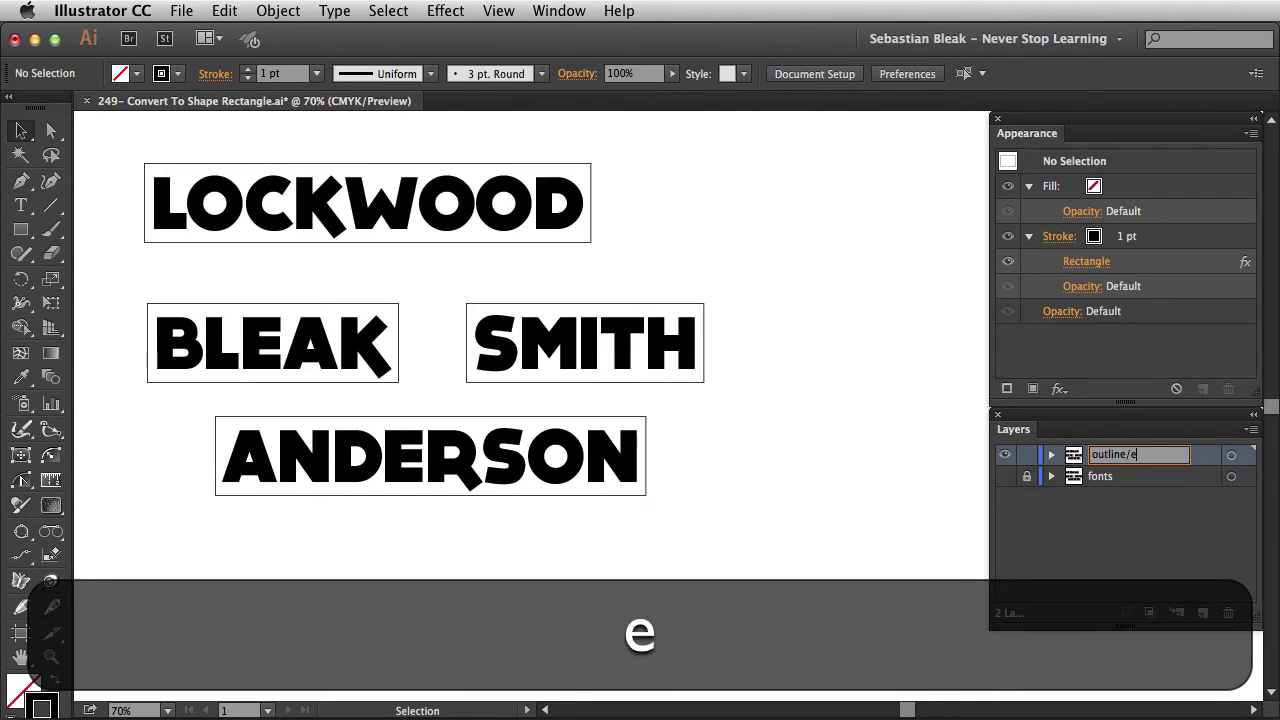
text(xpanded)
key(Return)
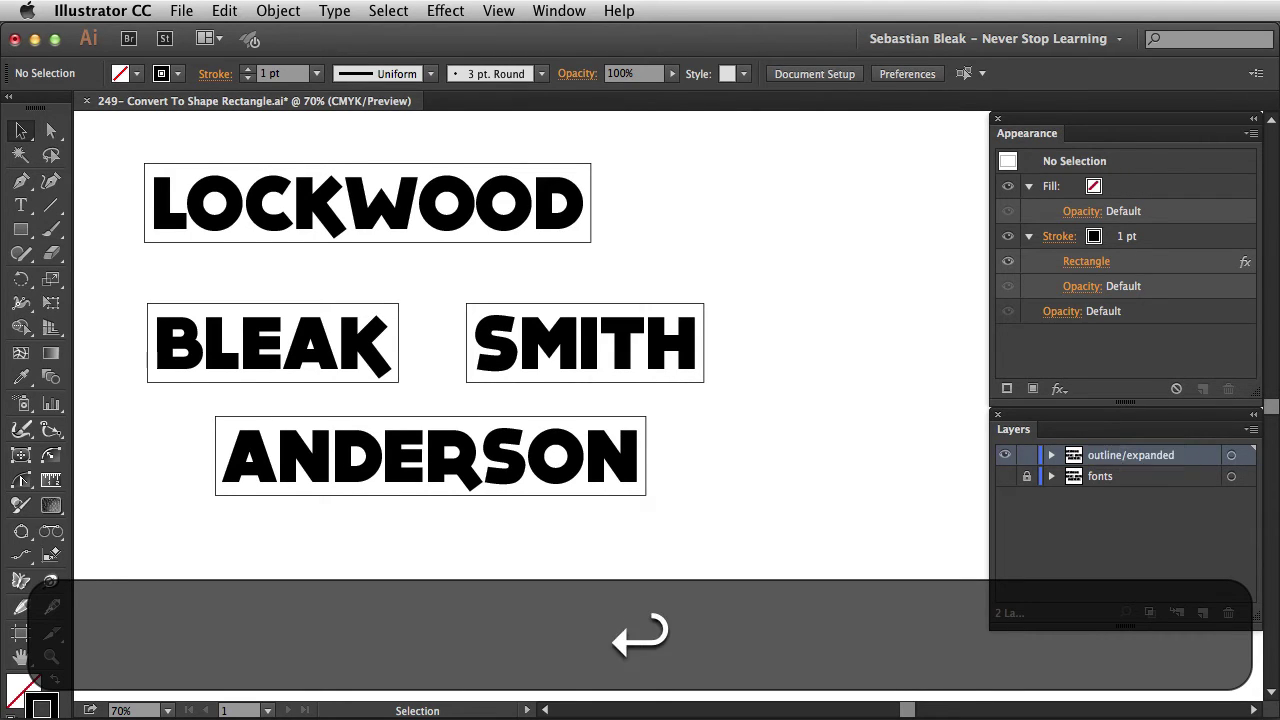
drag(276, 544, 580, 212)
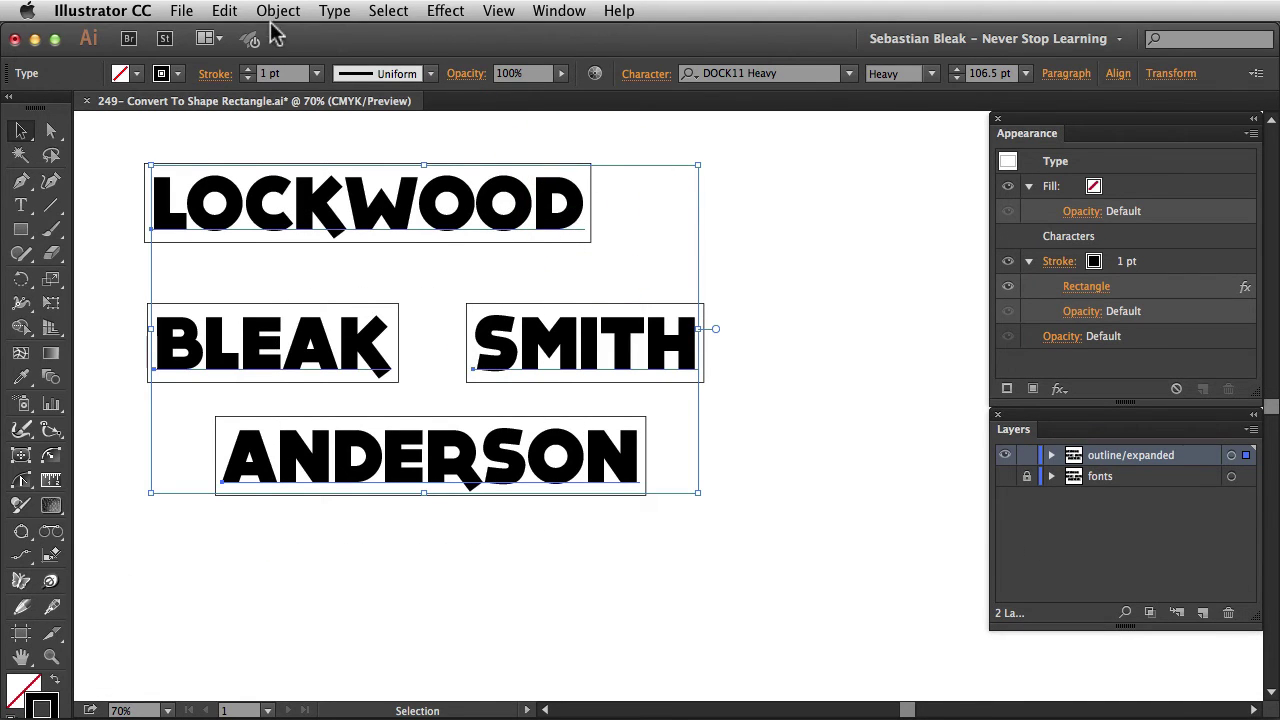
Expand the appearance of the names and rectangle borders into a group of paths
click(278, 11)
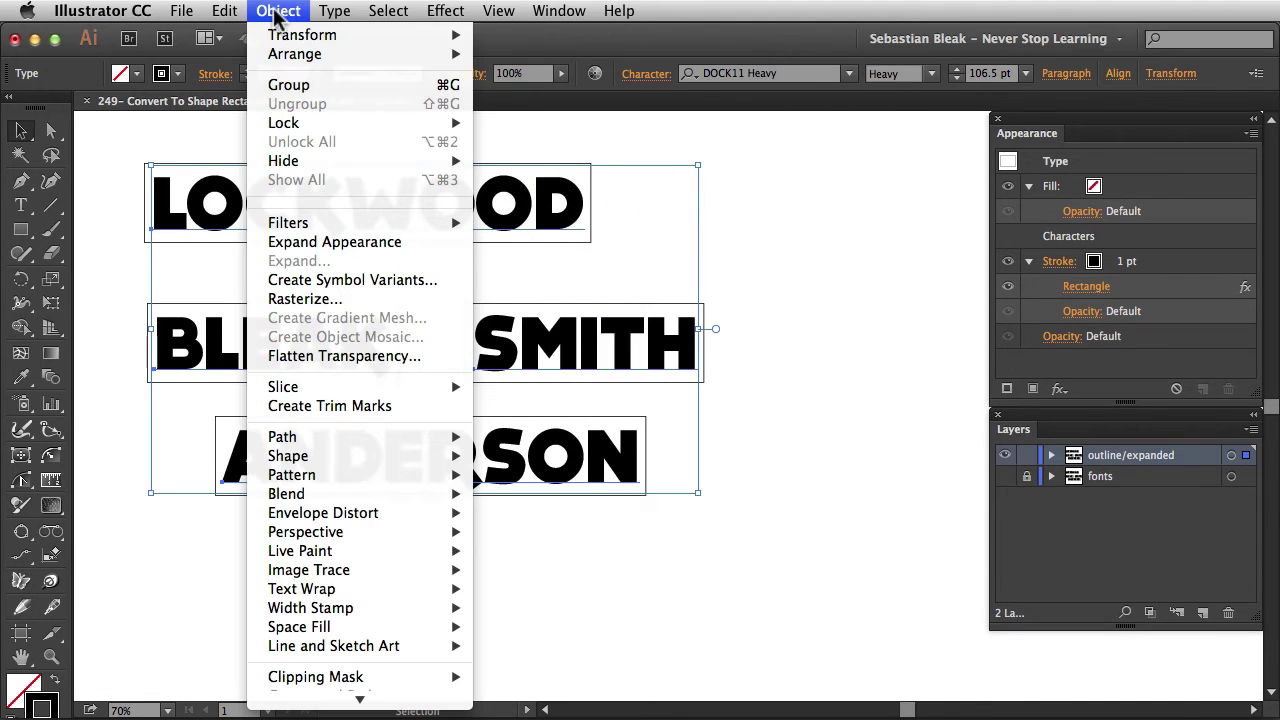
click(437, 250)
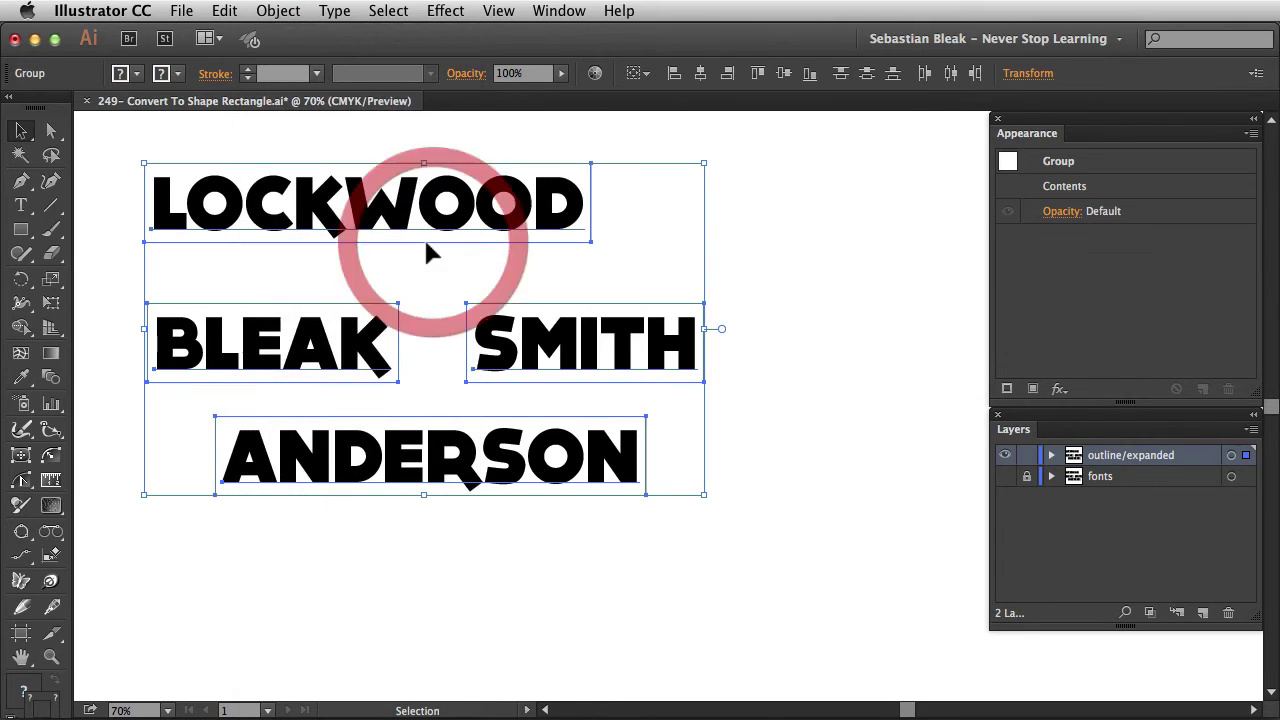
click(1088, 288)
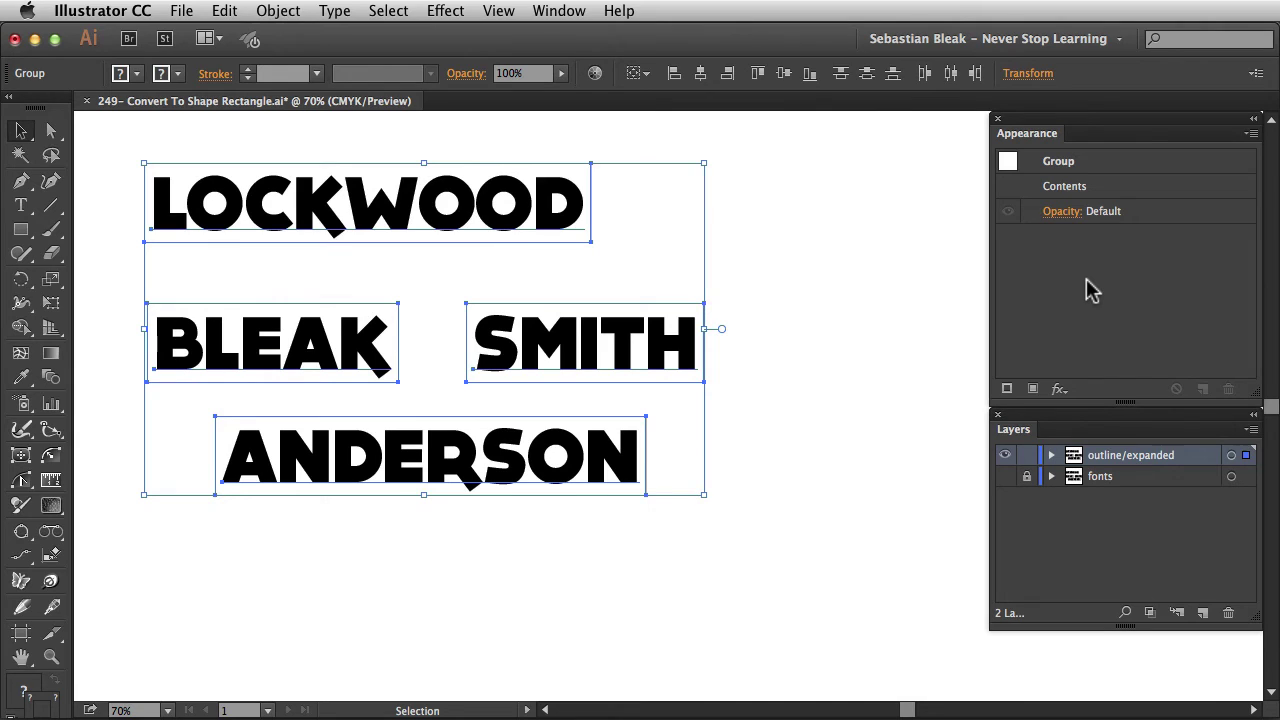
click(776, 378)
Compare the expanded and original fonts layers in Outline view, leaving outline/expanded visible
key(super+y)
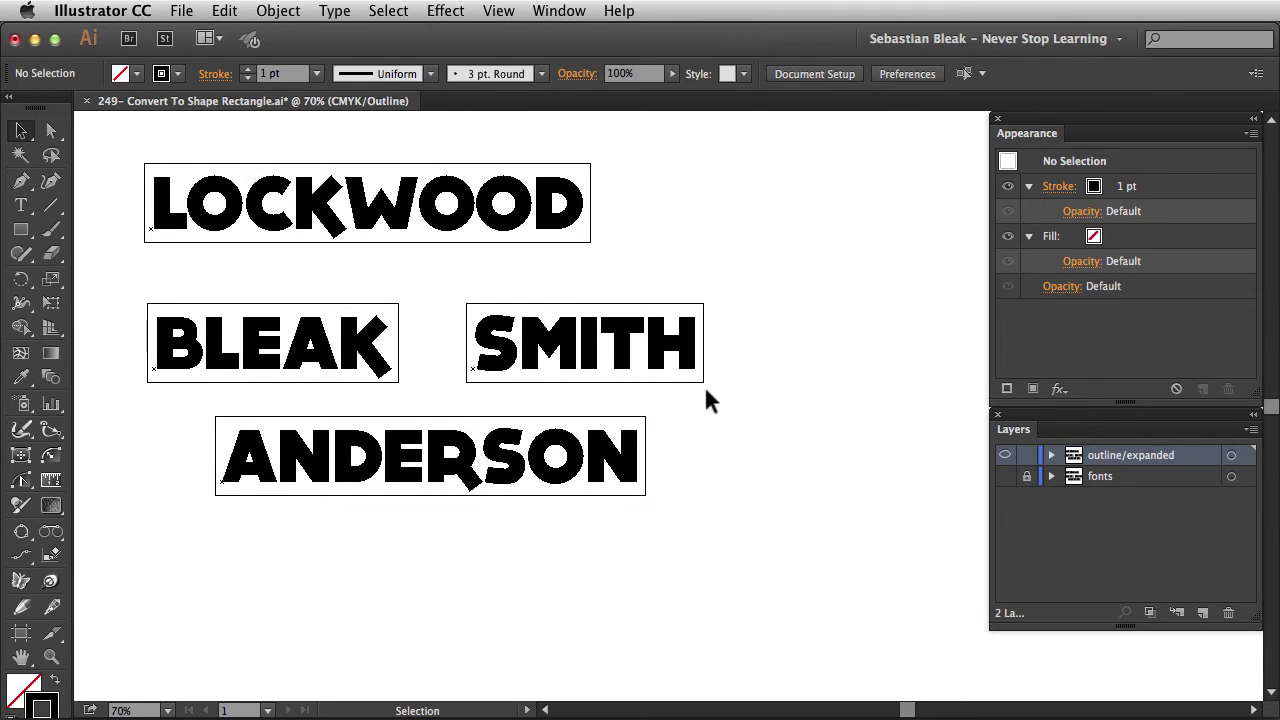
key(super+y)
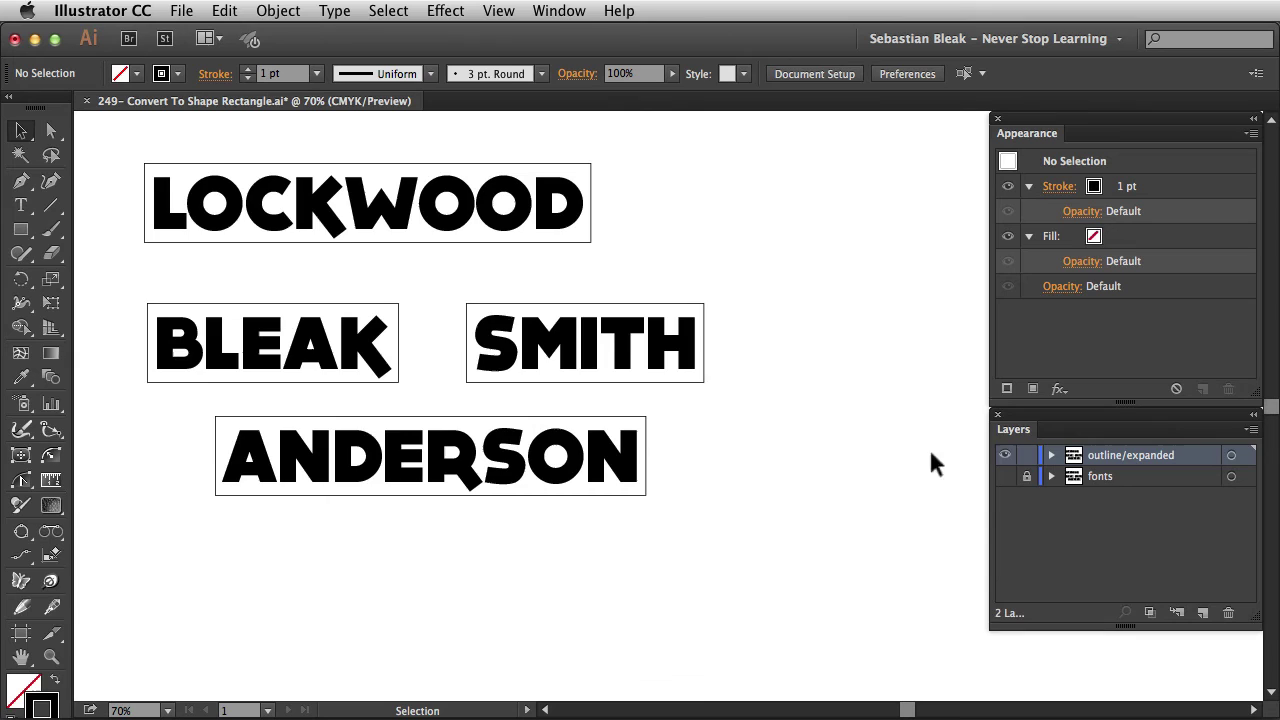
click(1005, 455)
click(1005, 476)
key(super+y)
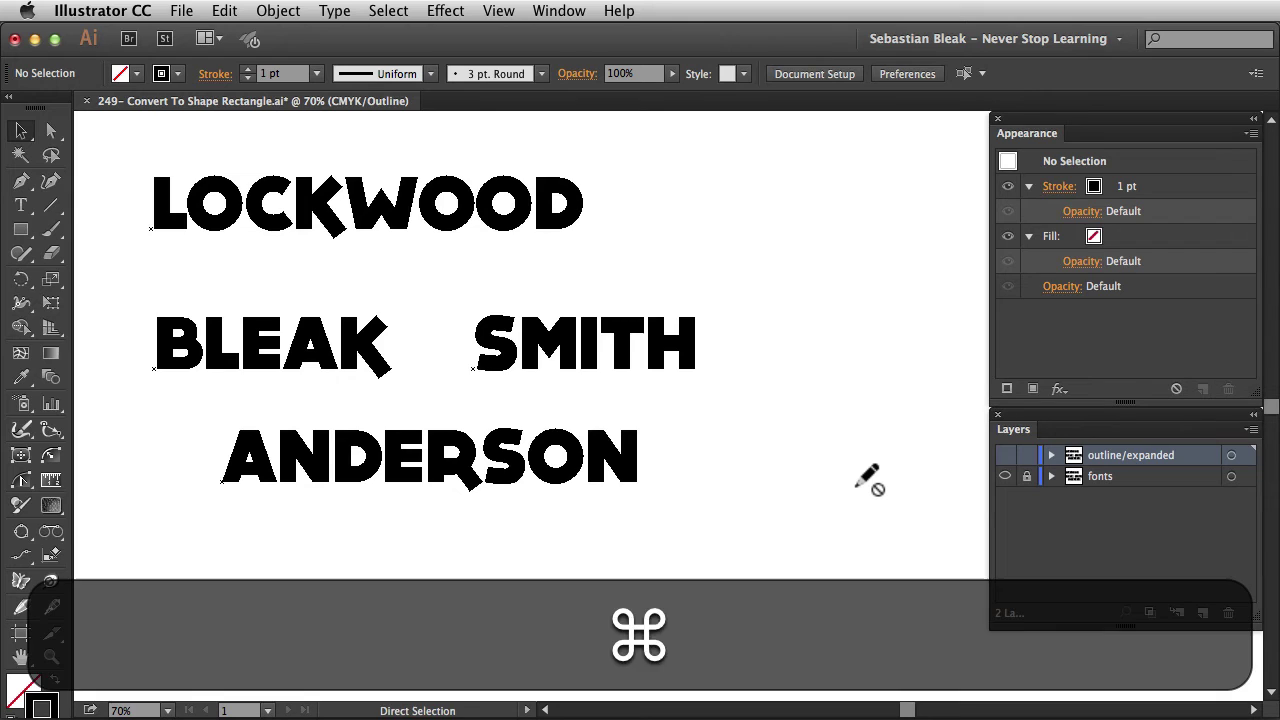
key(super+y)
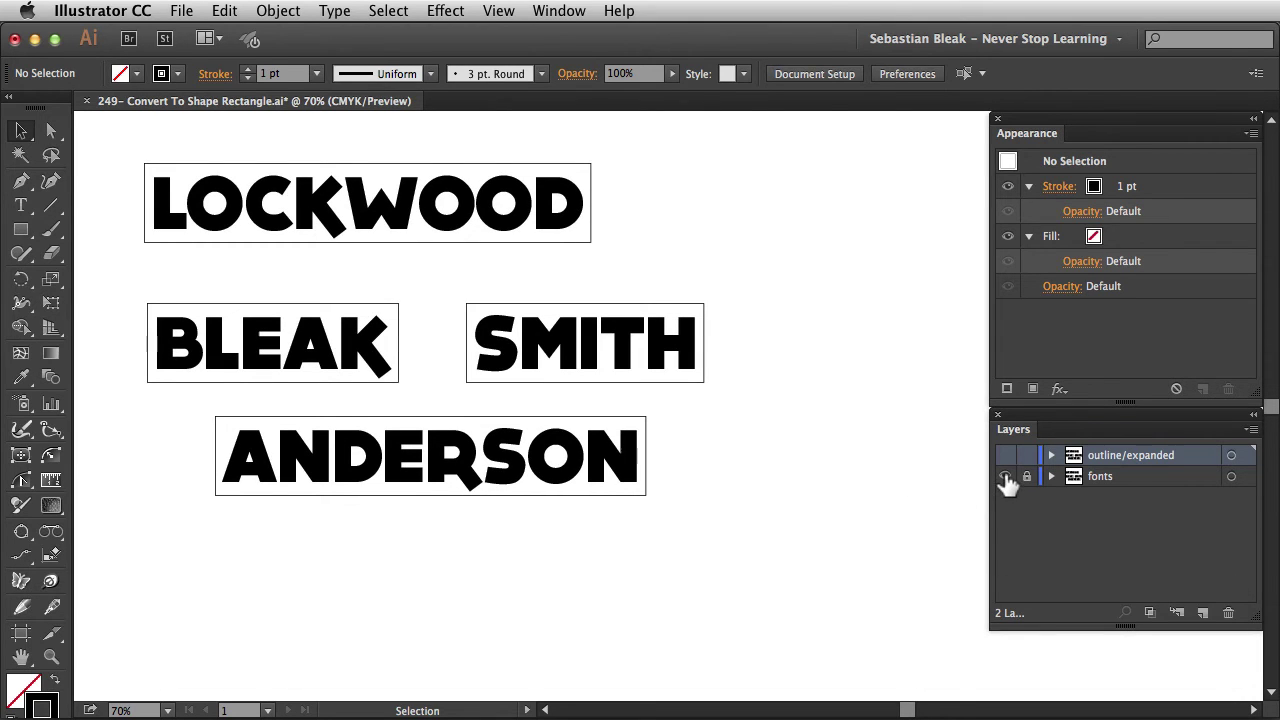
click(1004, 456)
click(1004, 456)
drag(691, 524, 234, 200)
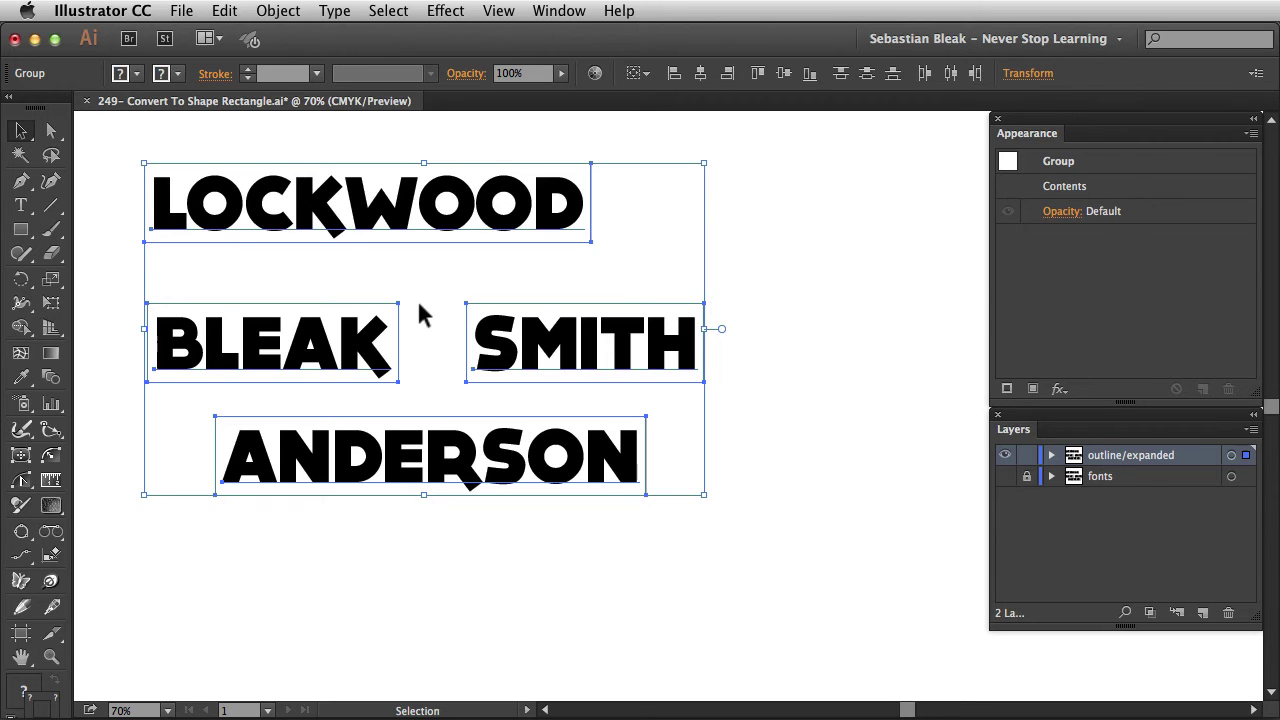
key(super)
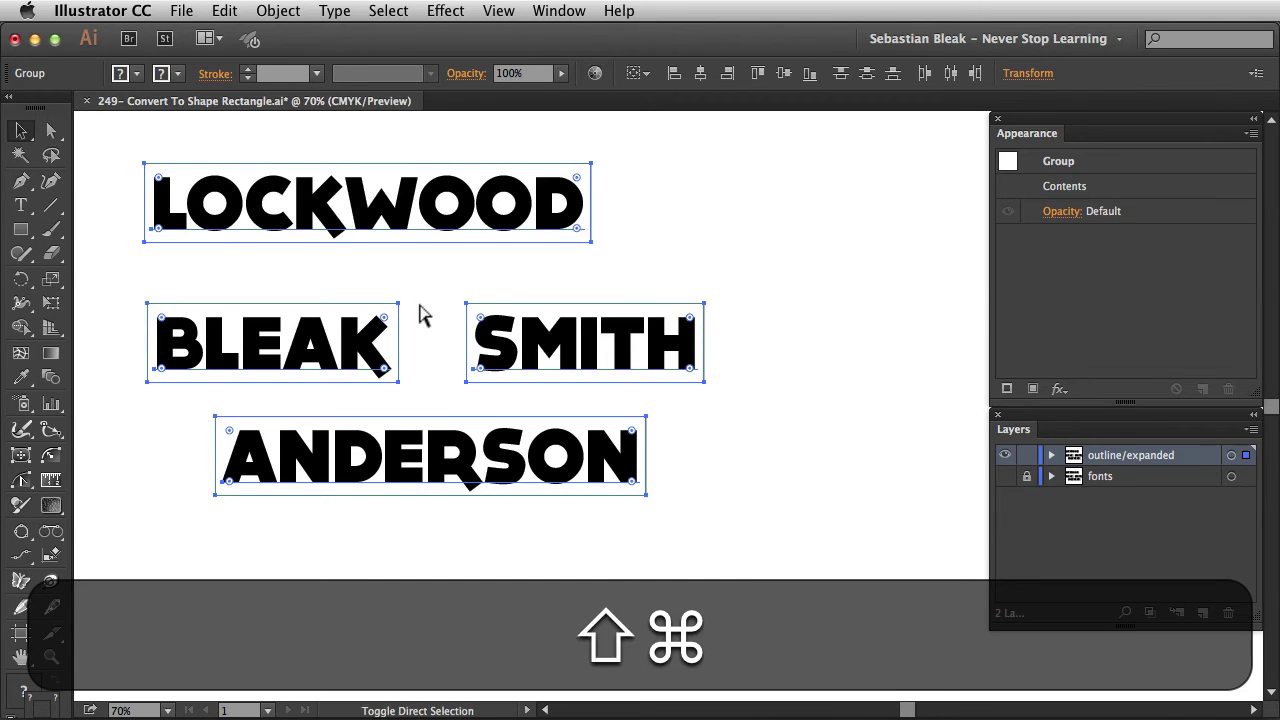
key(super+shift+o)
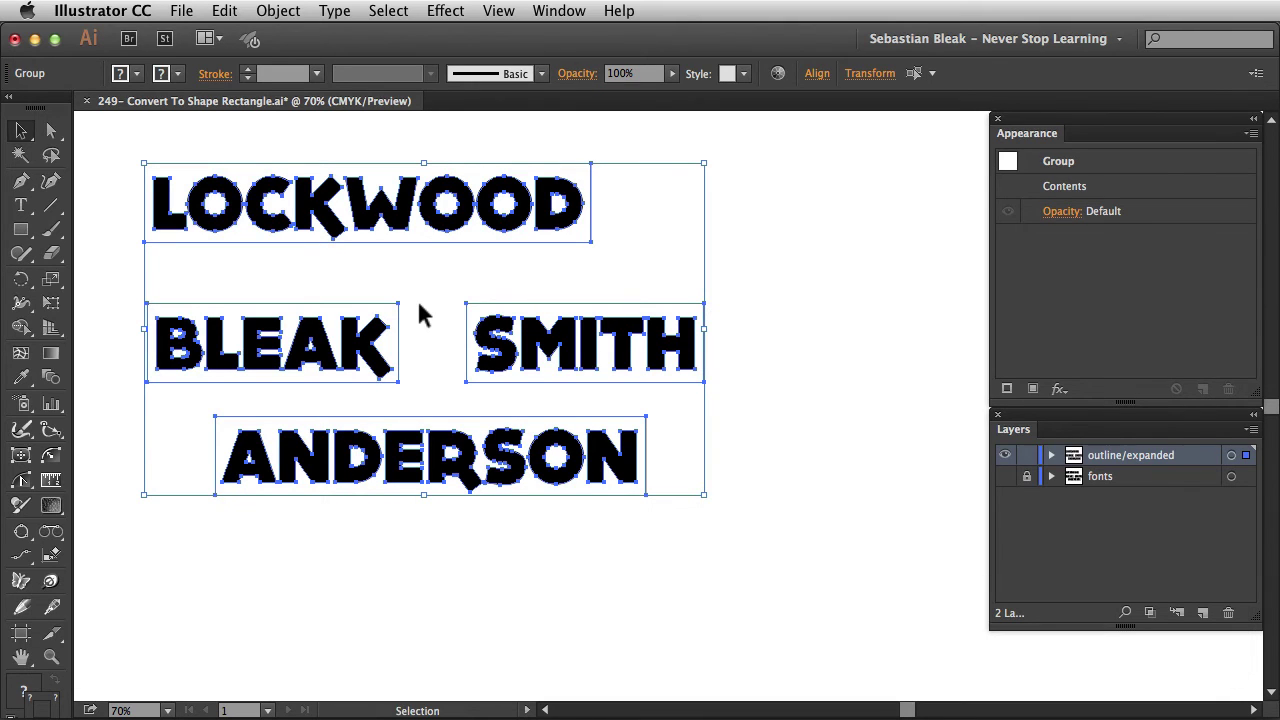
key(super+y)
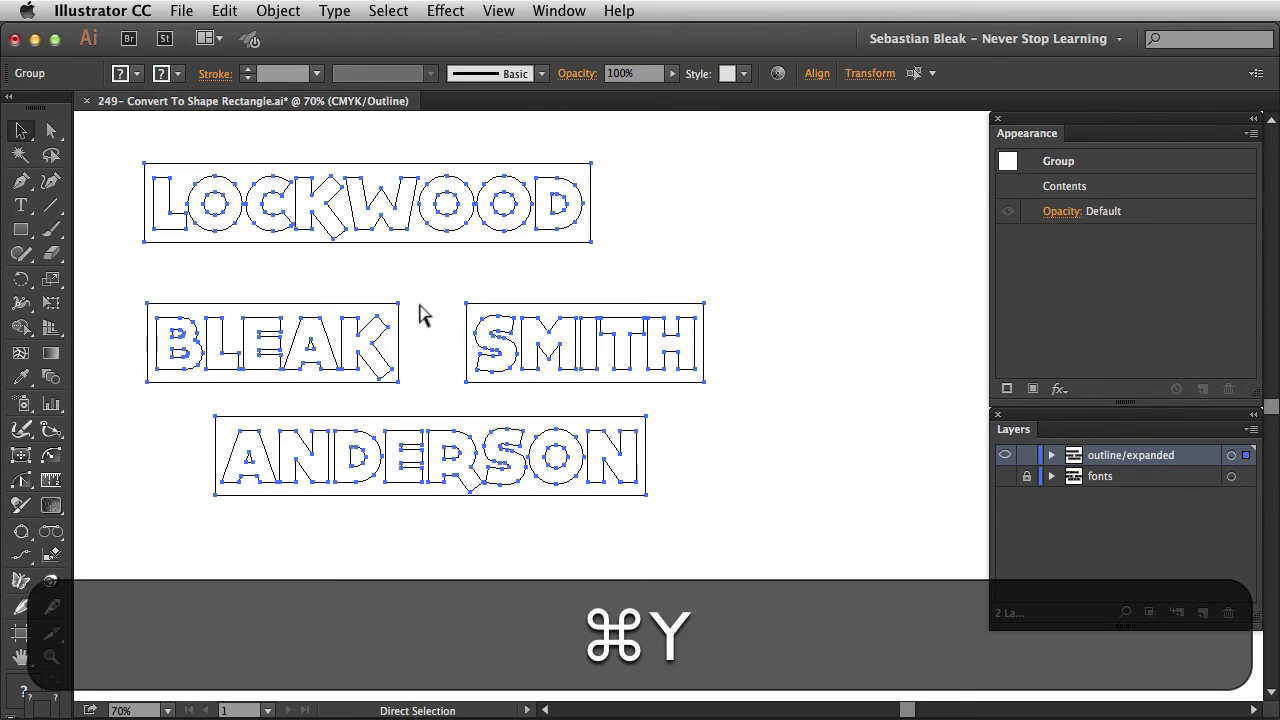
click(420, 305)
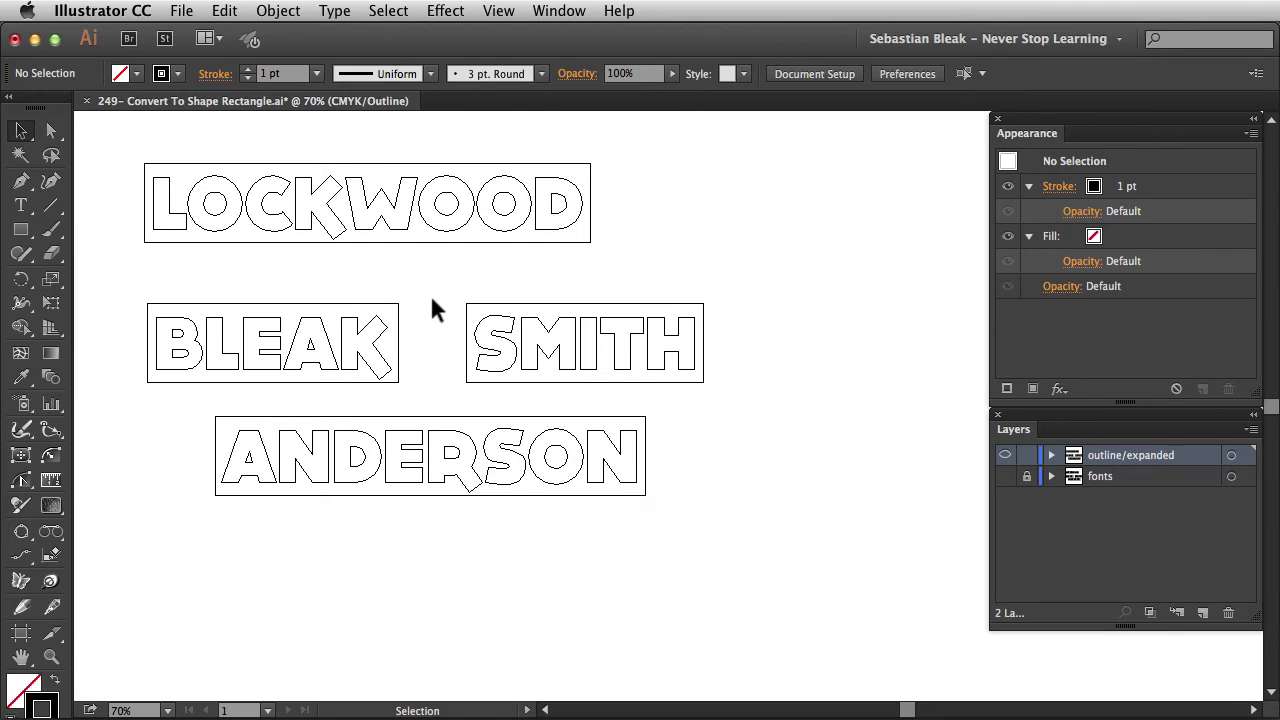
Return to the filled view, hide the outline/expanded layer, and add a new Layer 3
key(super+y)
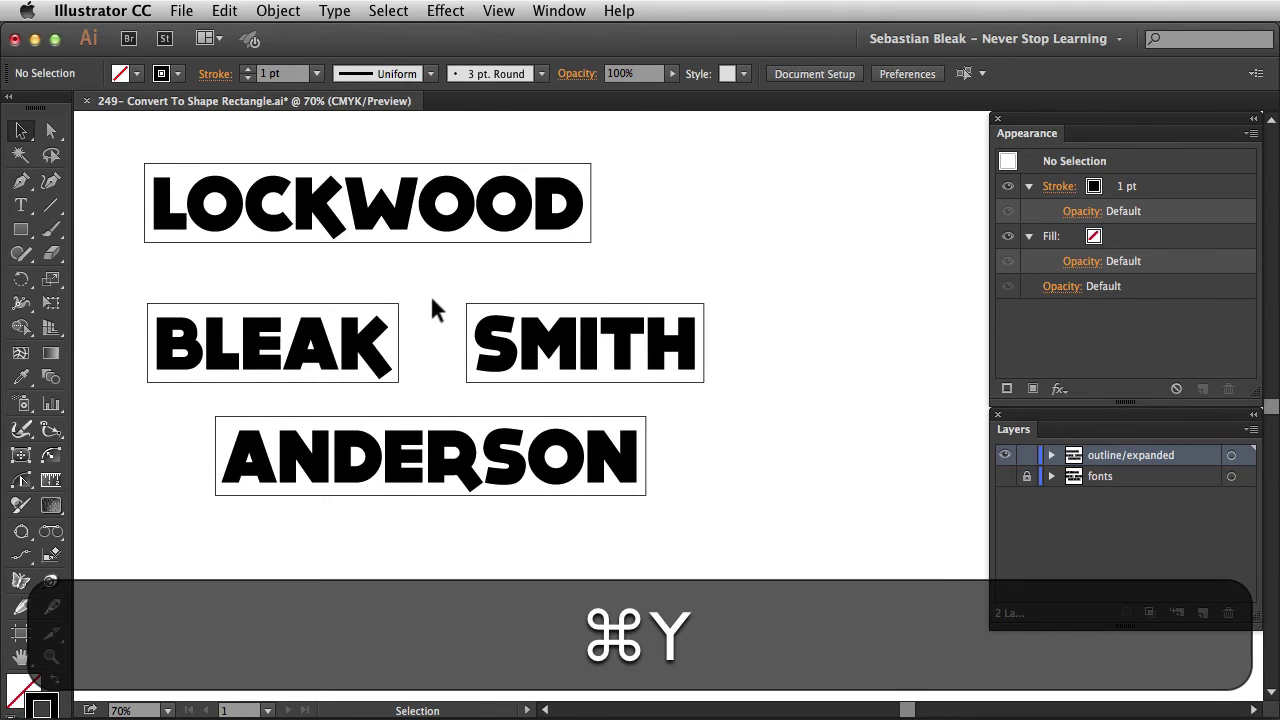
click(1004, 455)
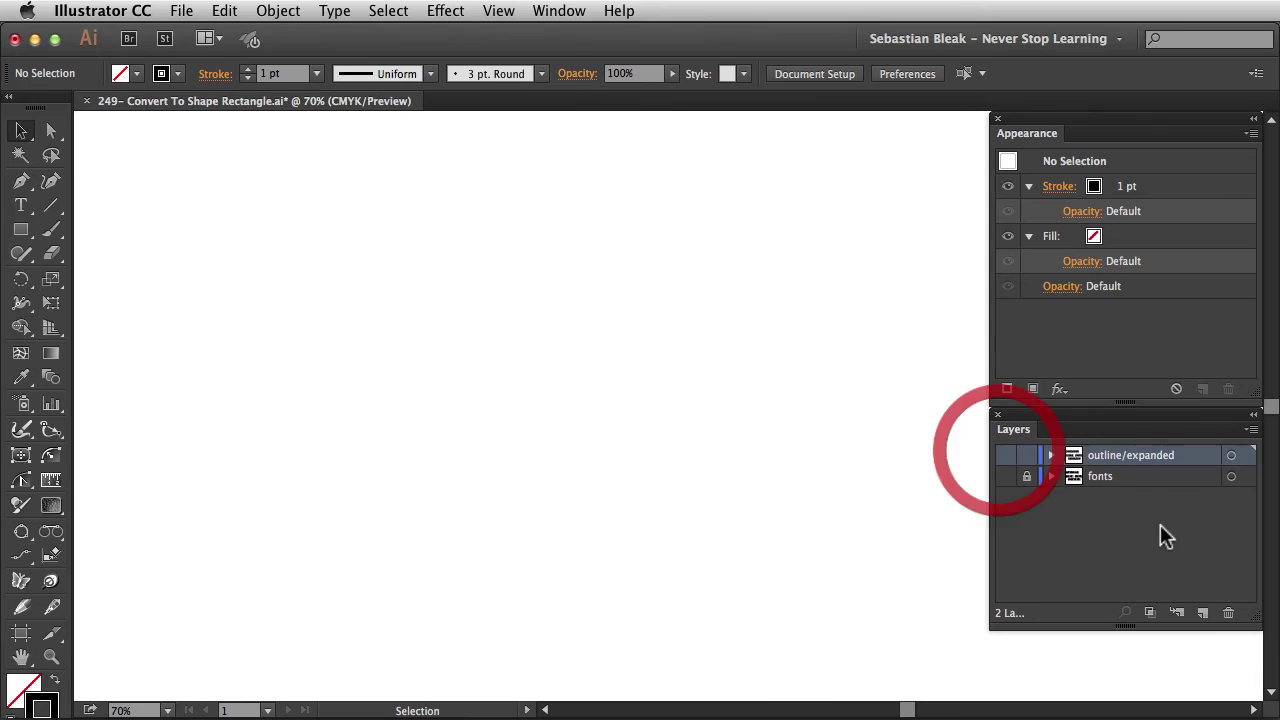
click(1205, 613)
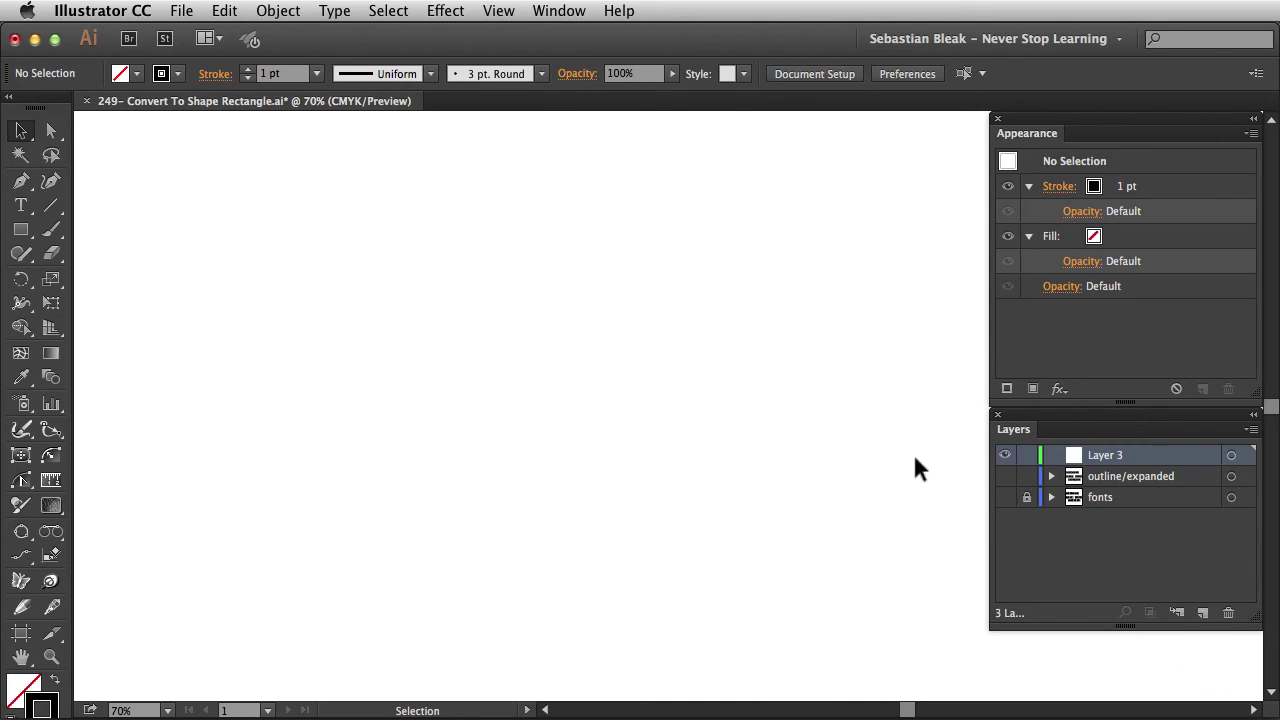
click(662, 385)
Add LOCKWOOD as point text, enlarge it, and move it to the upper left
key(shift+t)
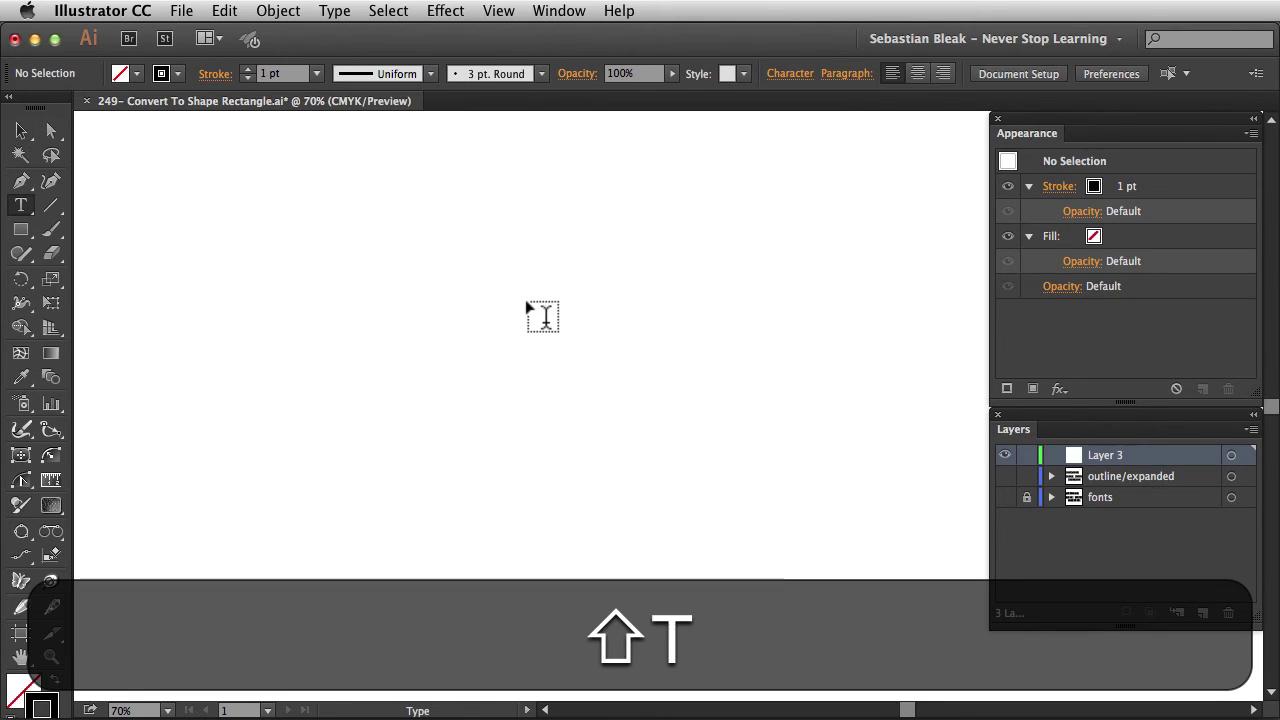
click(527, 303)
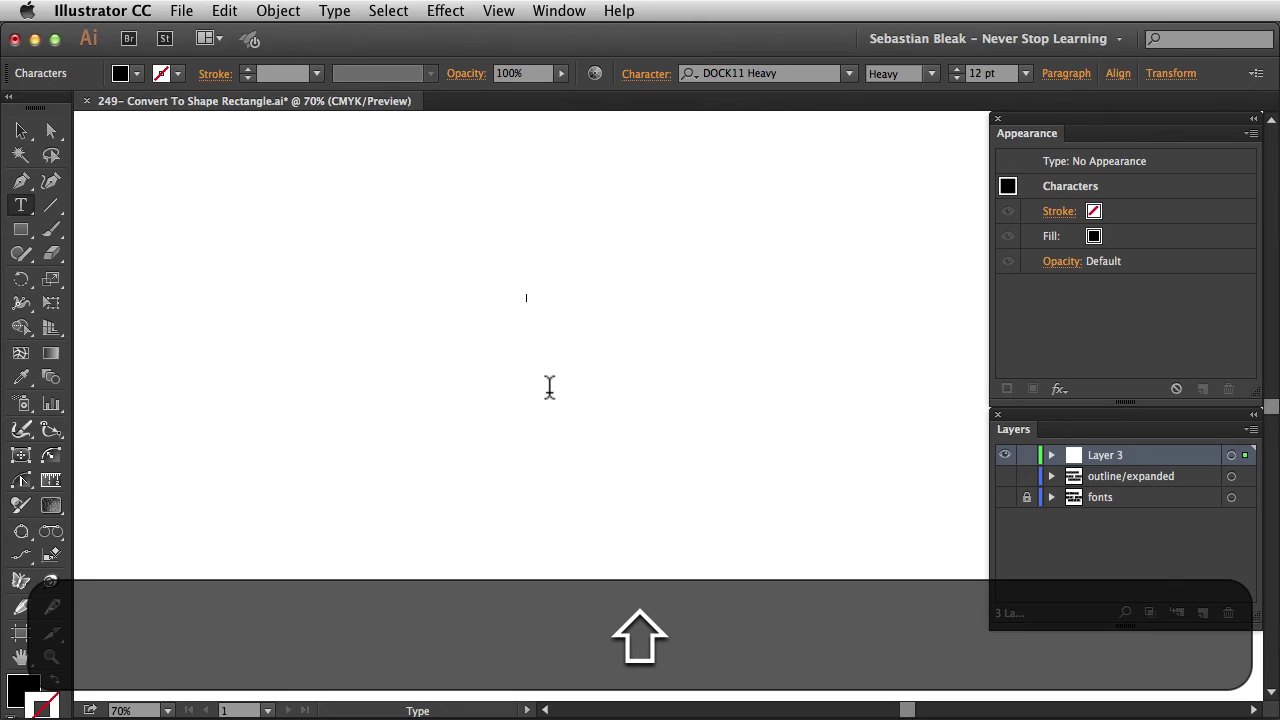
text(LOCKWOOD)
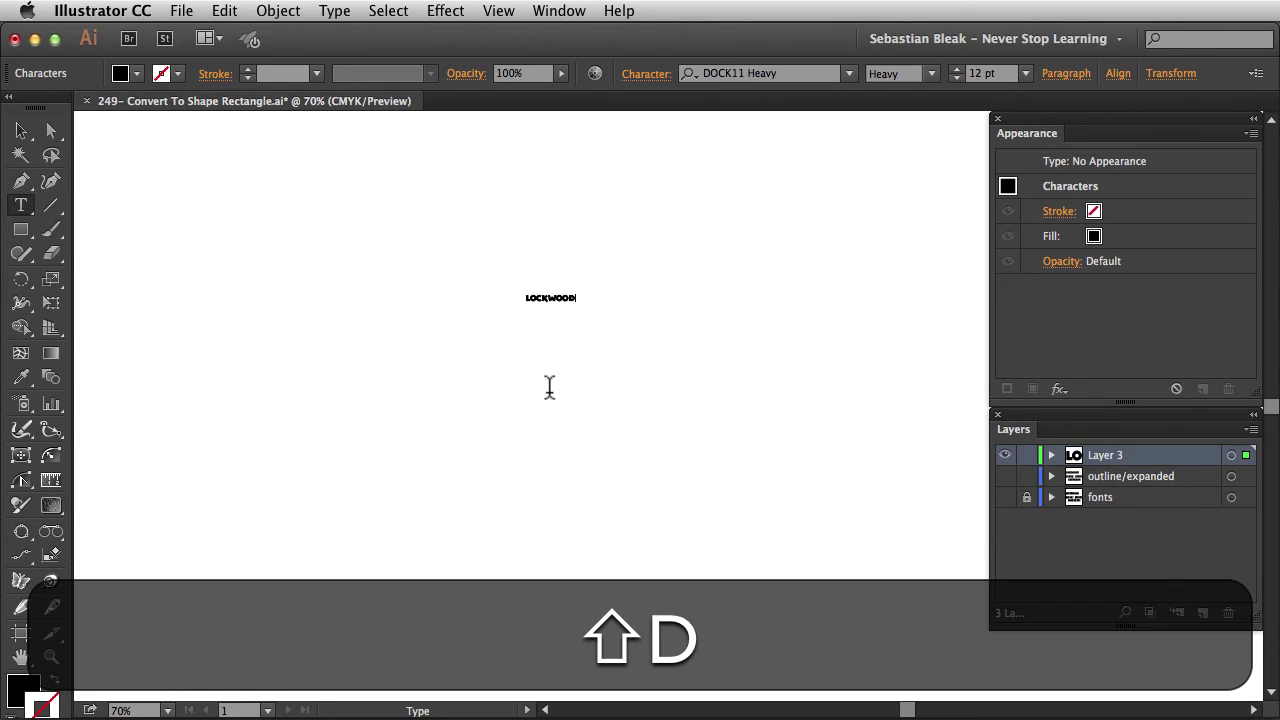
key(shift+super+Return)
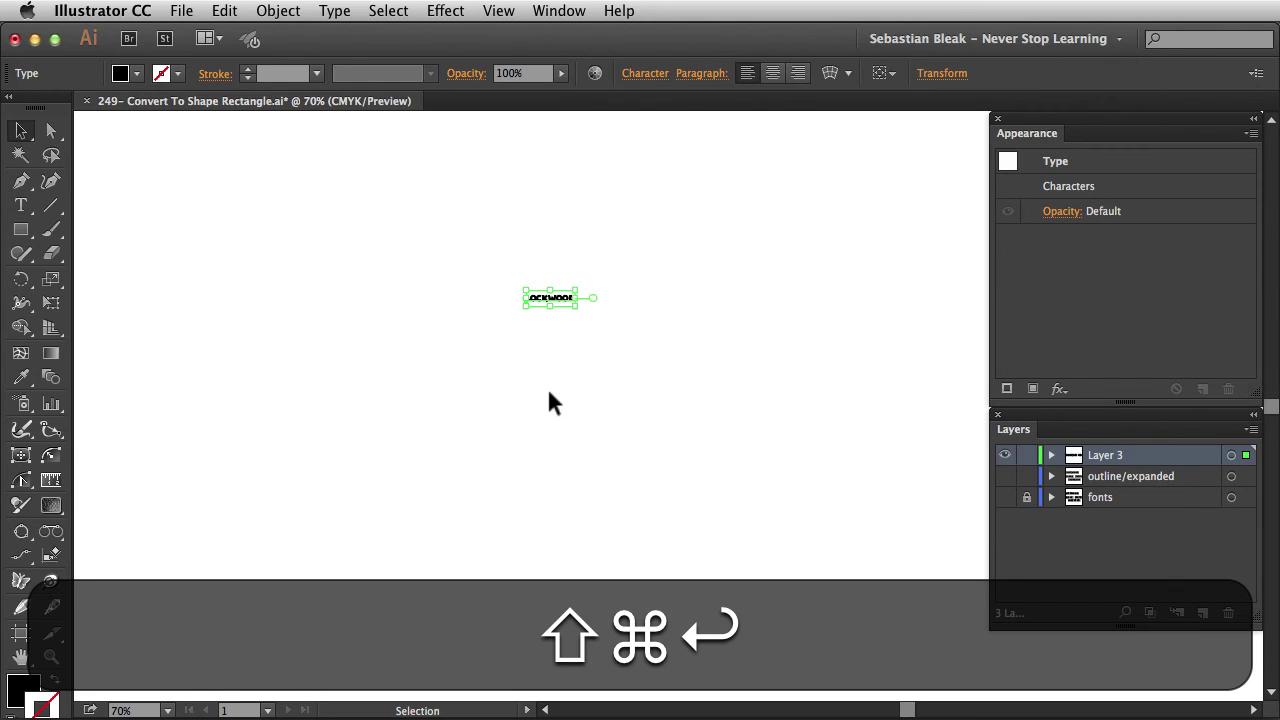
drag(552, 312, 551, 449)
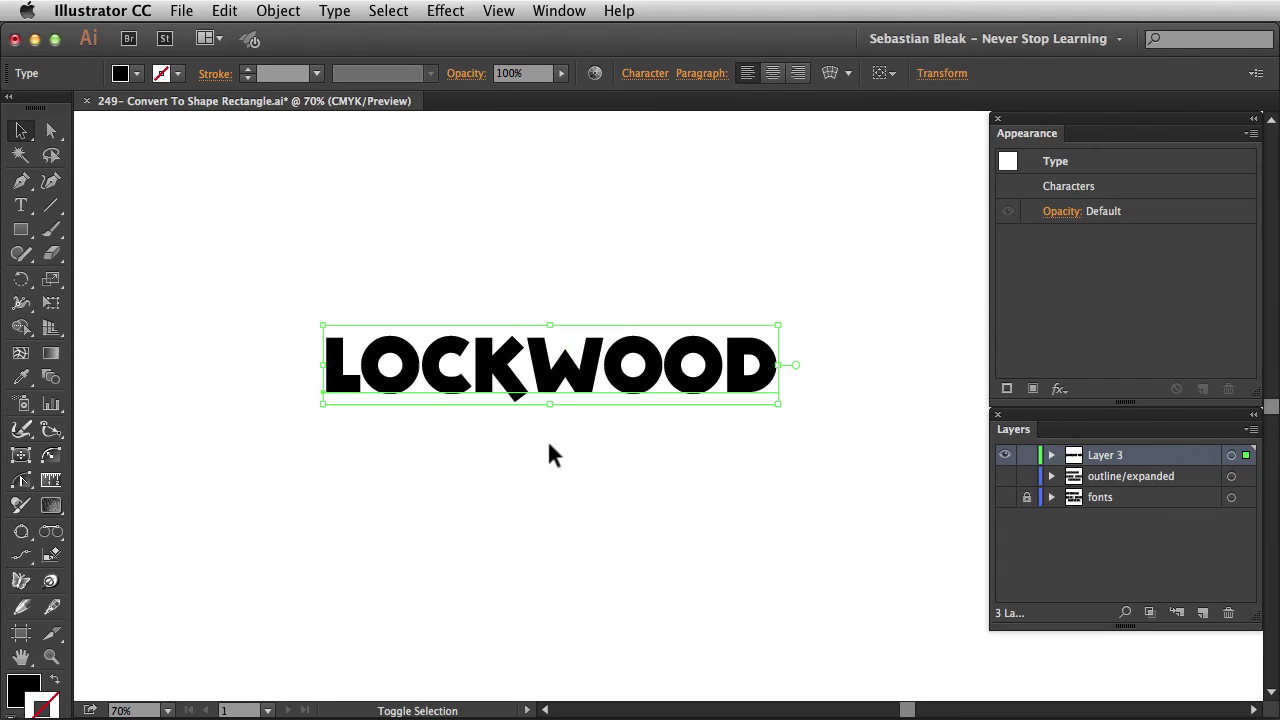
drag(537, 380, 407, 286)
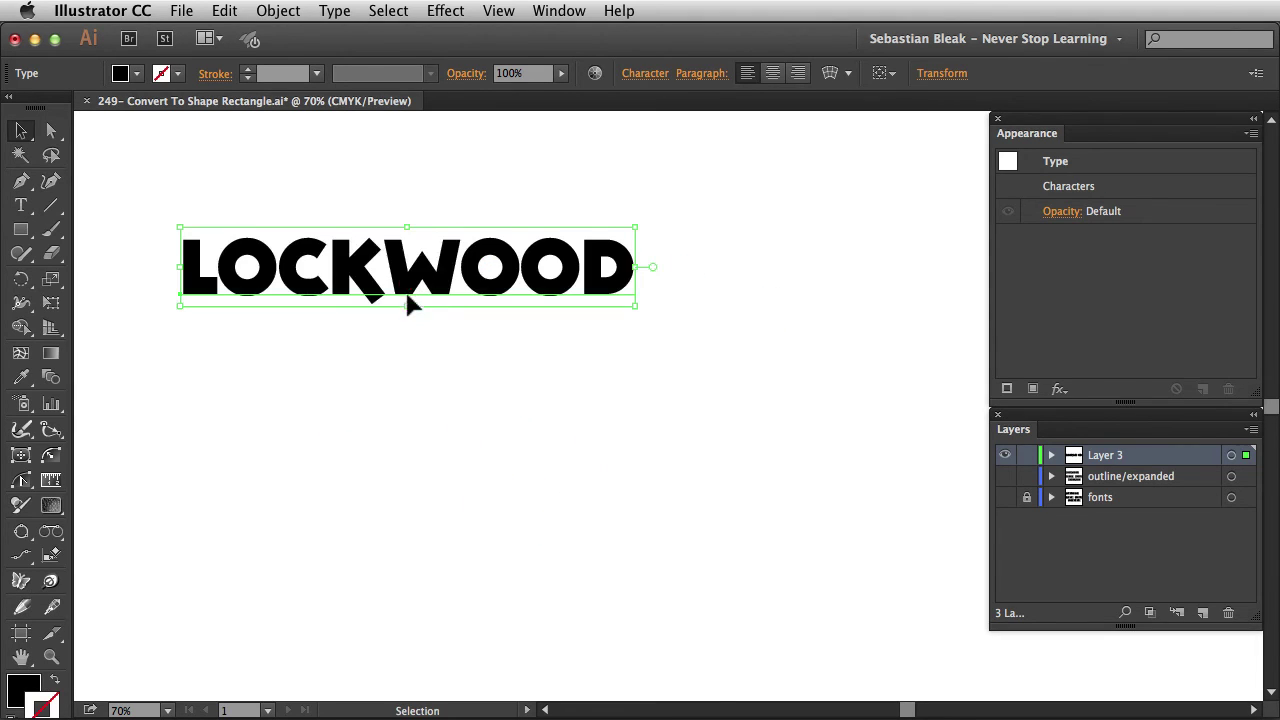
Add a new stroke to the LOCKWOOD text and place it below Characters in Appearance
click(1007, 388)
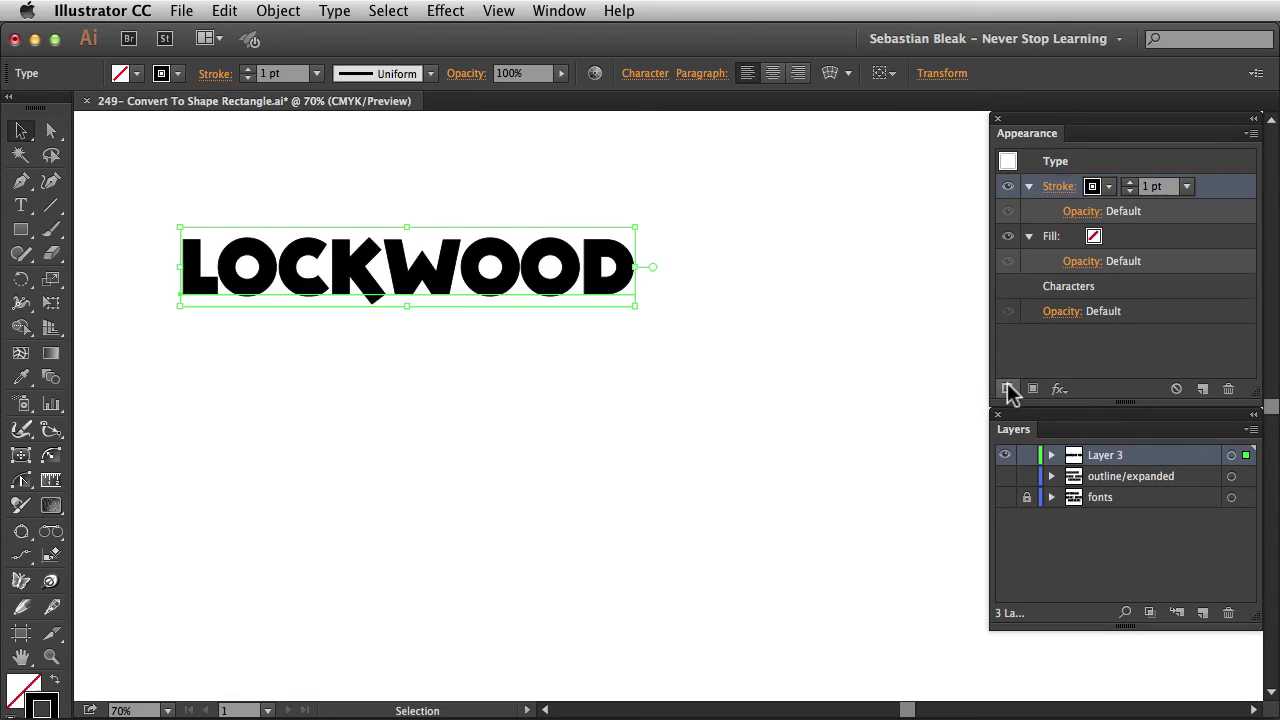
click(1028, 237)
click(1029, 187)
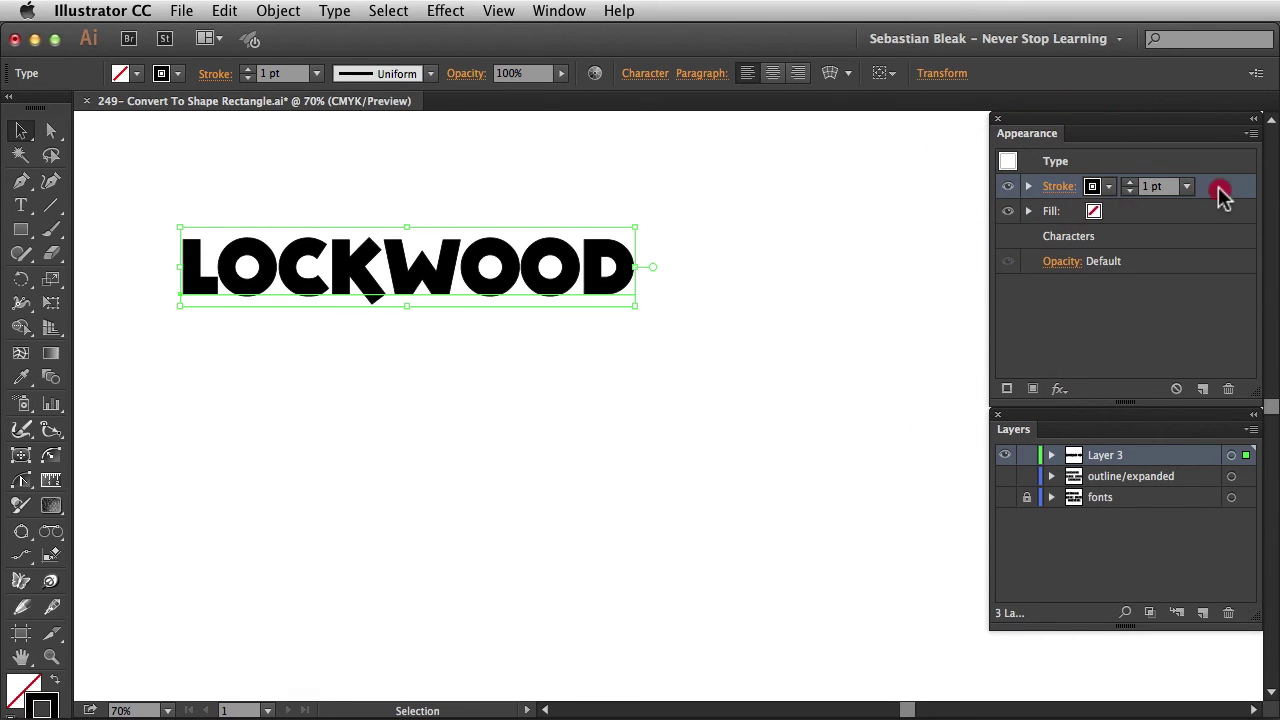
drag(1220, 190, 1174, 243)
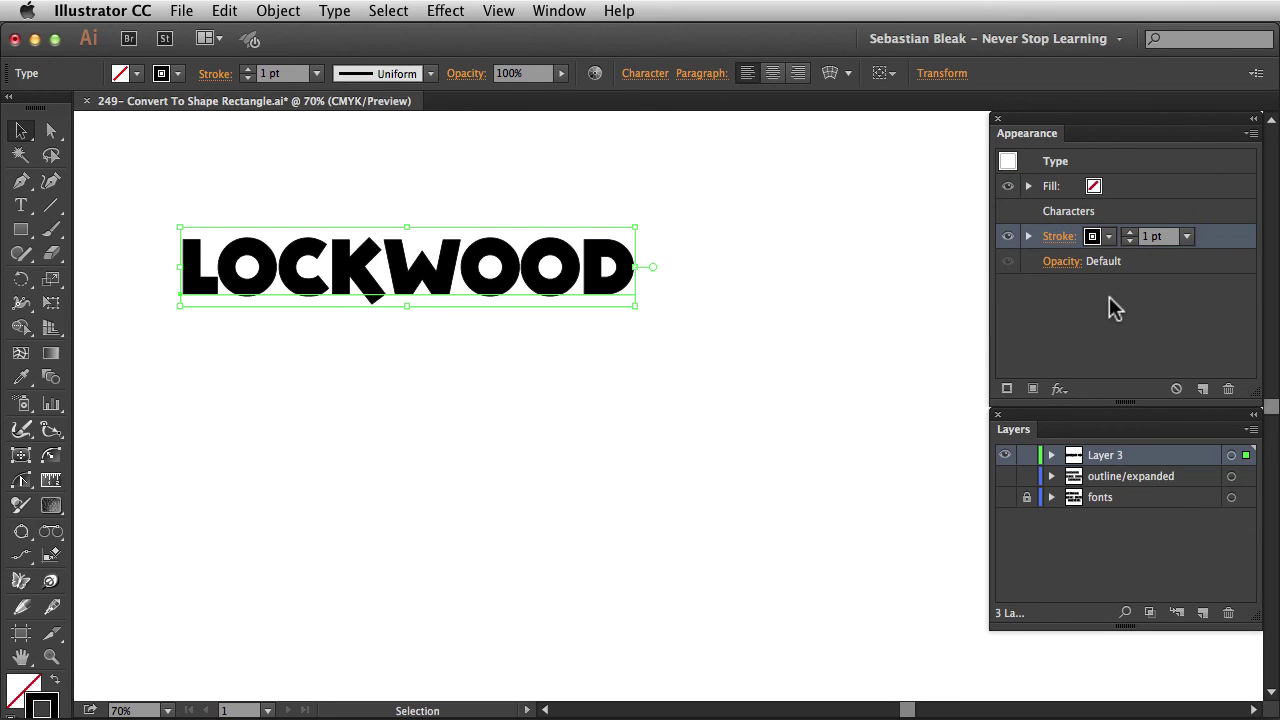
Apply Convert to Shape > Rectangle to the stroke, Absolute, 700 pt wide by 150 pt tall
click(1064, 389)
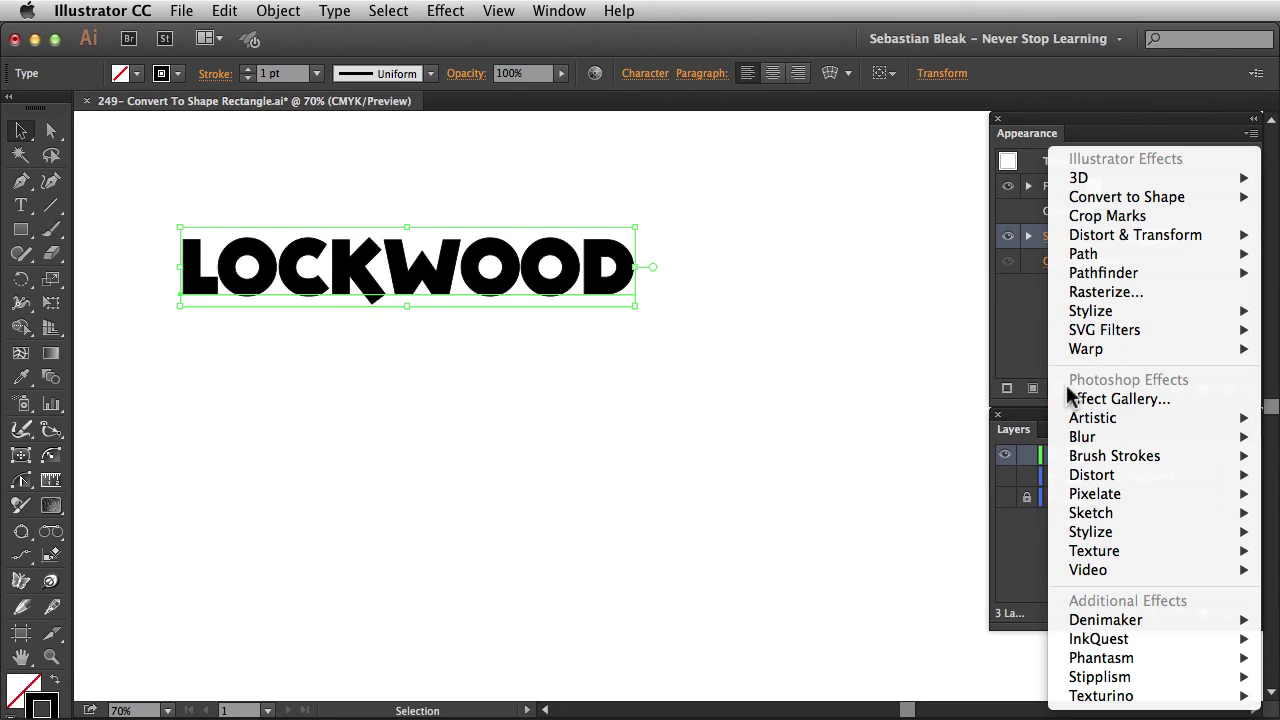
mouse_move(1126, 199)
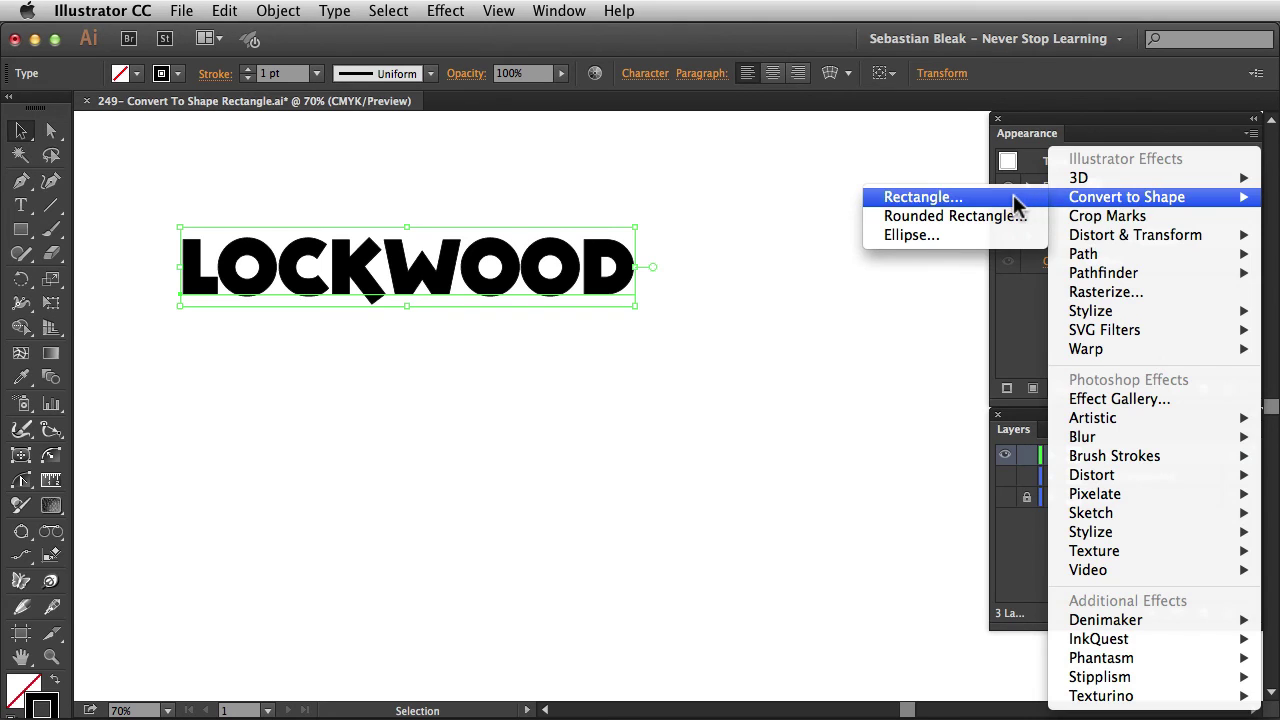
click(1015, 198)
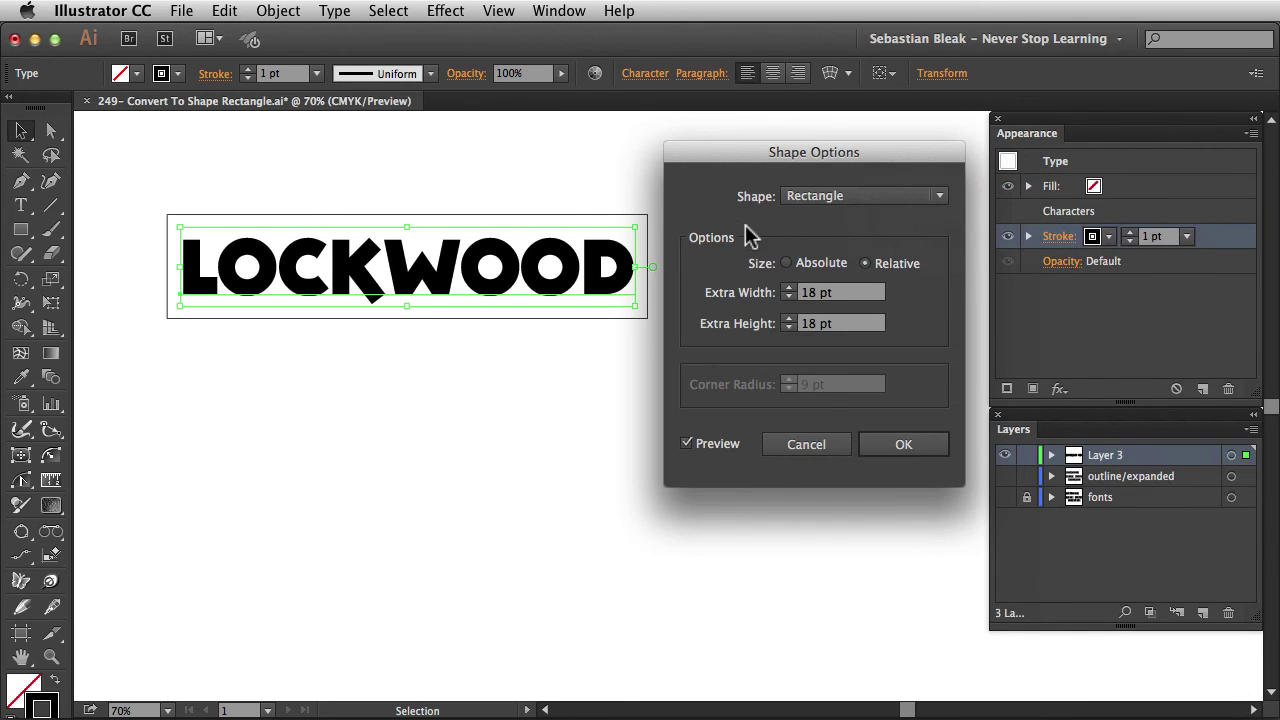
click(689, 256)
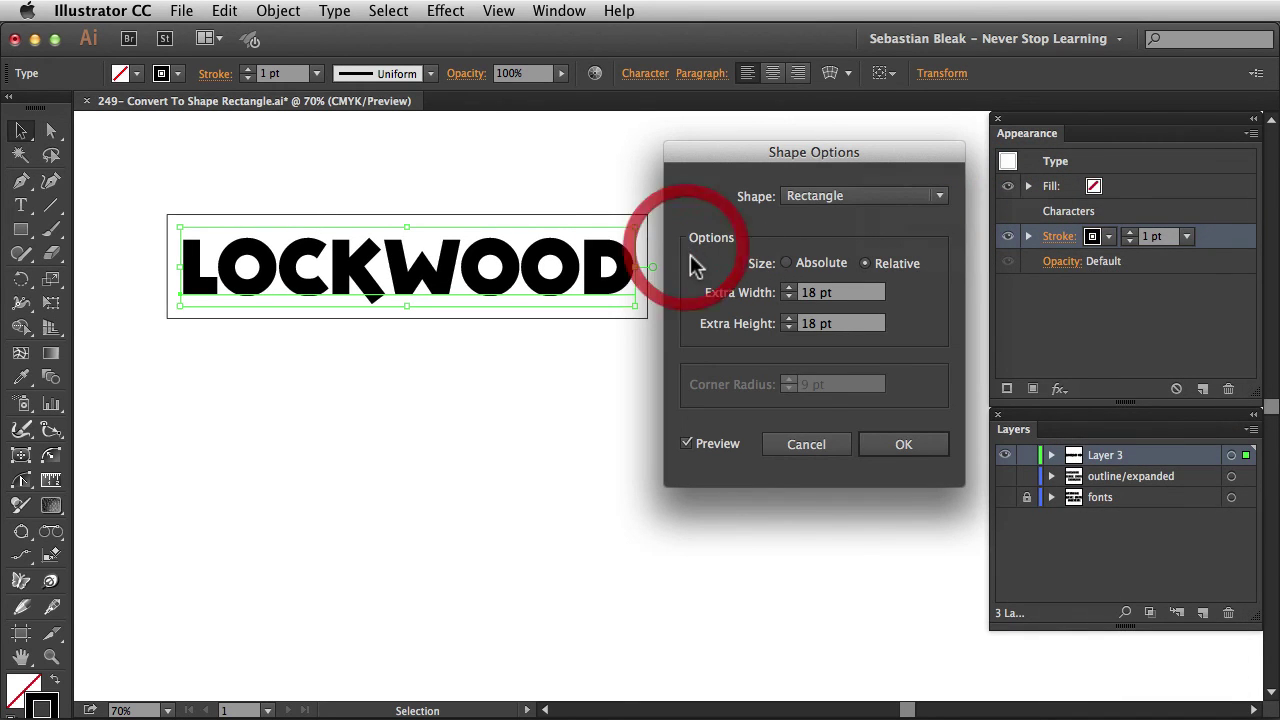
click(786, 264)
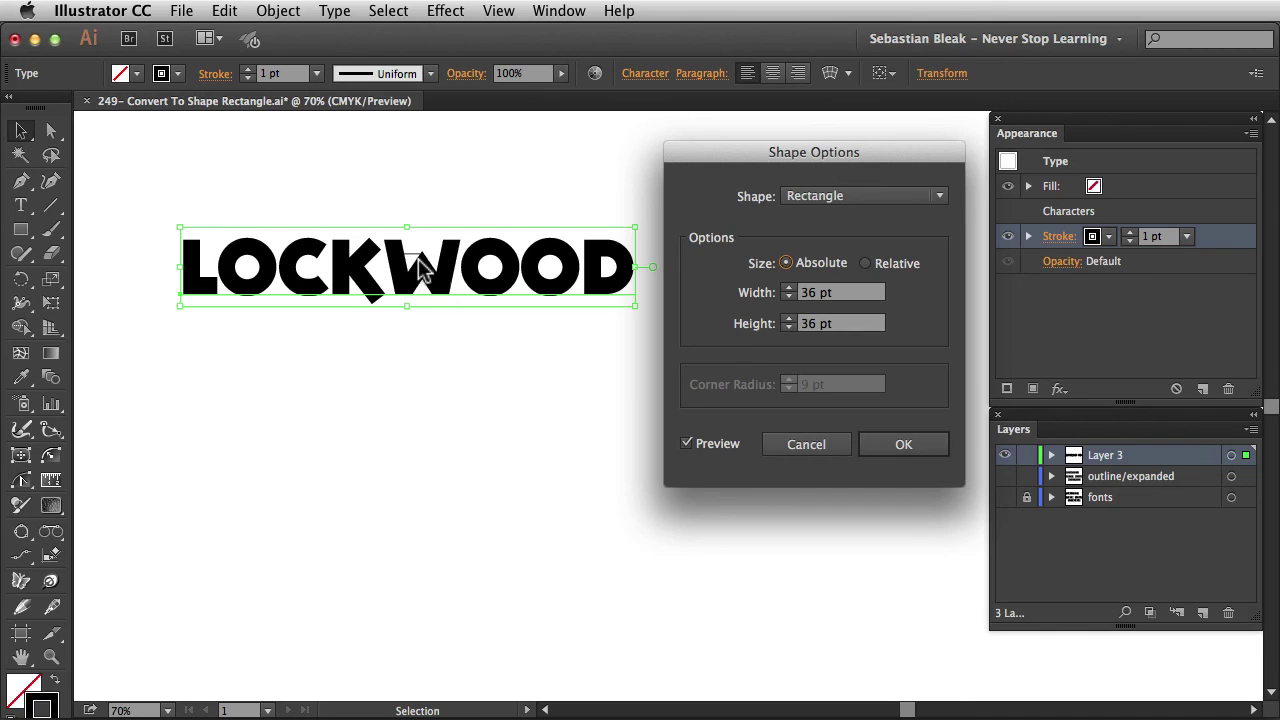
drag(840, 293, 757, 294)
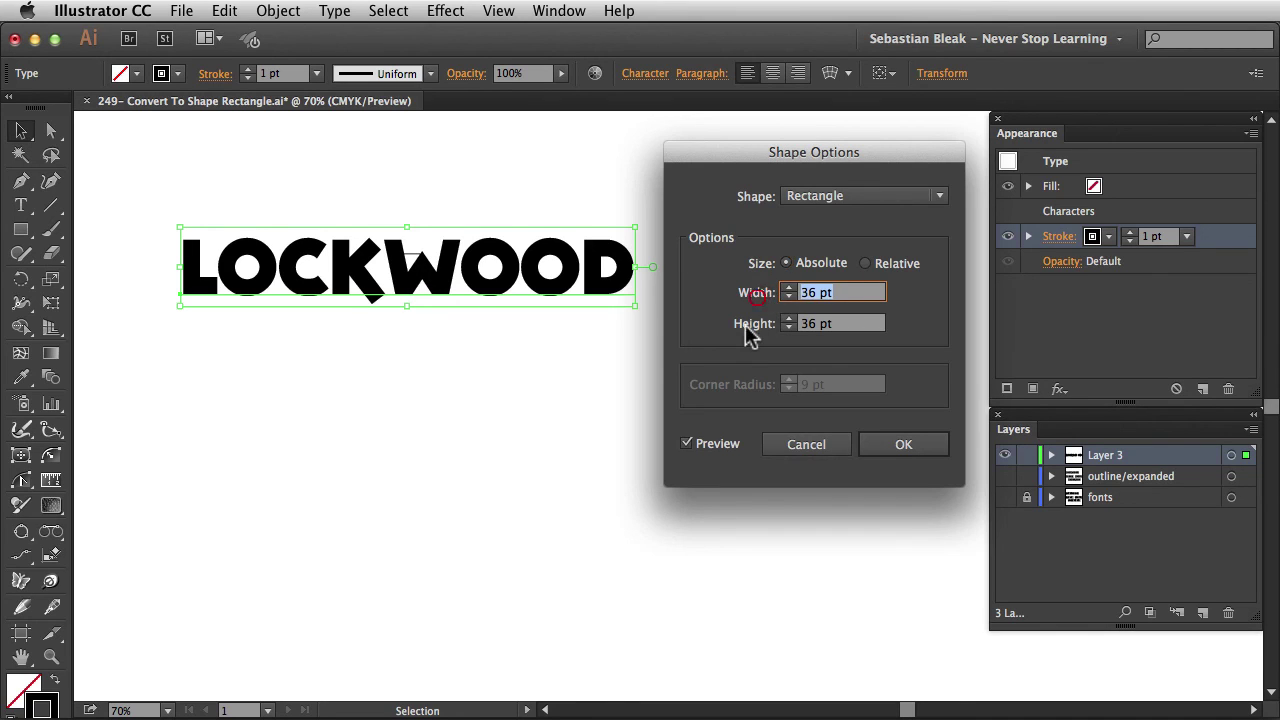
key(shift+Up)
key(shift+Up)
key(shift+Up)
key(shift+Up)
key(shift+Up)
key(shift+Up)
key(shift+Up)
key(shift+Up)
key(shift+Up)
key(shift+Up)
key(shift+Up)
key(shift+Up)
key(shift+Up)
key(shift+Up)
key(shift+Up)
key(shift+Up)
key(shift+Up)
key(shift+Up)
key(shift+Up)
key(shift+Up)
key(shift+Up)
key(shift+Up)
key(shift+Up)
key(shift+Up)
key(shift+Up)
key(shift+Up)
key(shift+Up)
key(shift+Up)
key(shift+Up)
key(shift+Up)
key(shift+Up)
key(shift+Up)
key(shift+Up)
key(shift+Up)
key(shift+Up)
key(shift+Up)
key(shift+Up)
key(shift+Up)
key(shift+Up)
key(shift+Up)
key(shift+Up)
key(shift+Up)
key(shift+Up)
key(shift+Up)
key(shift+Up)
key(shift+Up)
key(shift+Up)
key(shift+Up)
key(shift+Up)
key(shift+Up)
key(shift+Up)
text(700)
key(Tab)
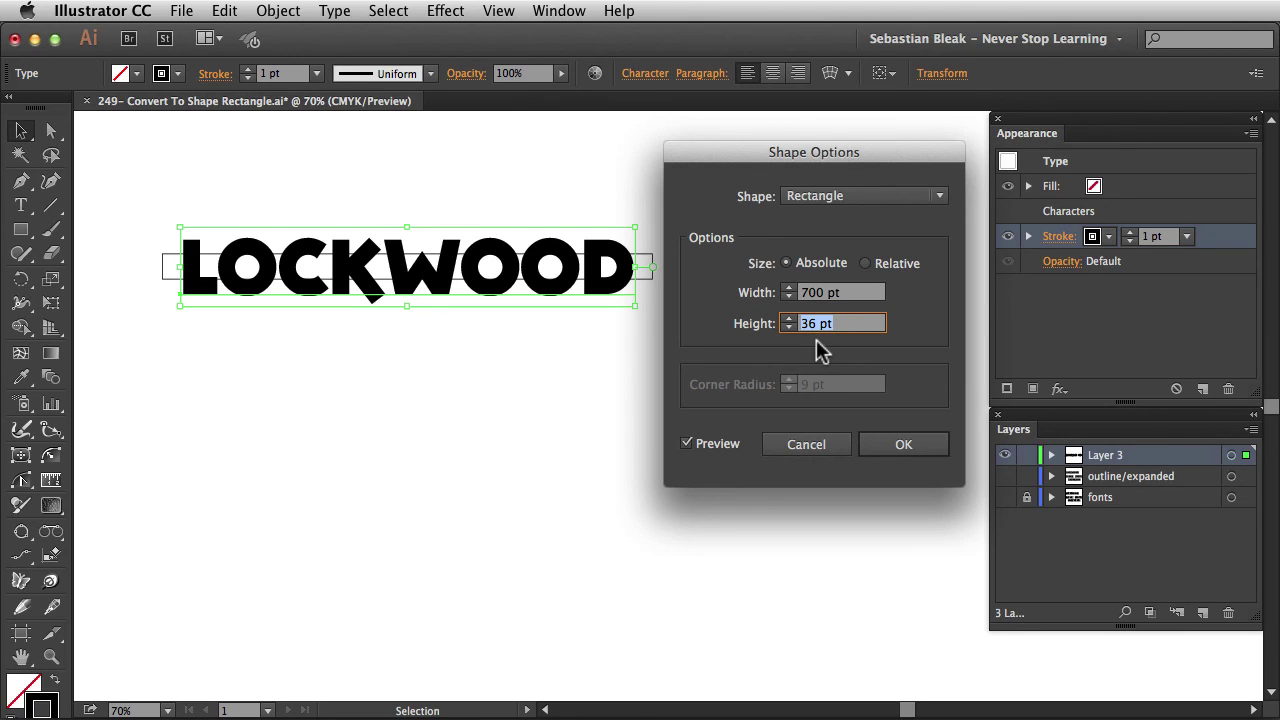
text(150)
key(Tab)
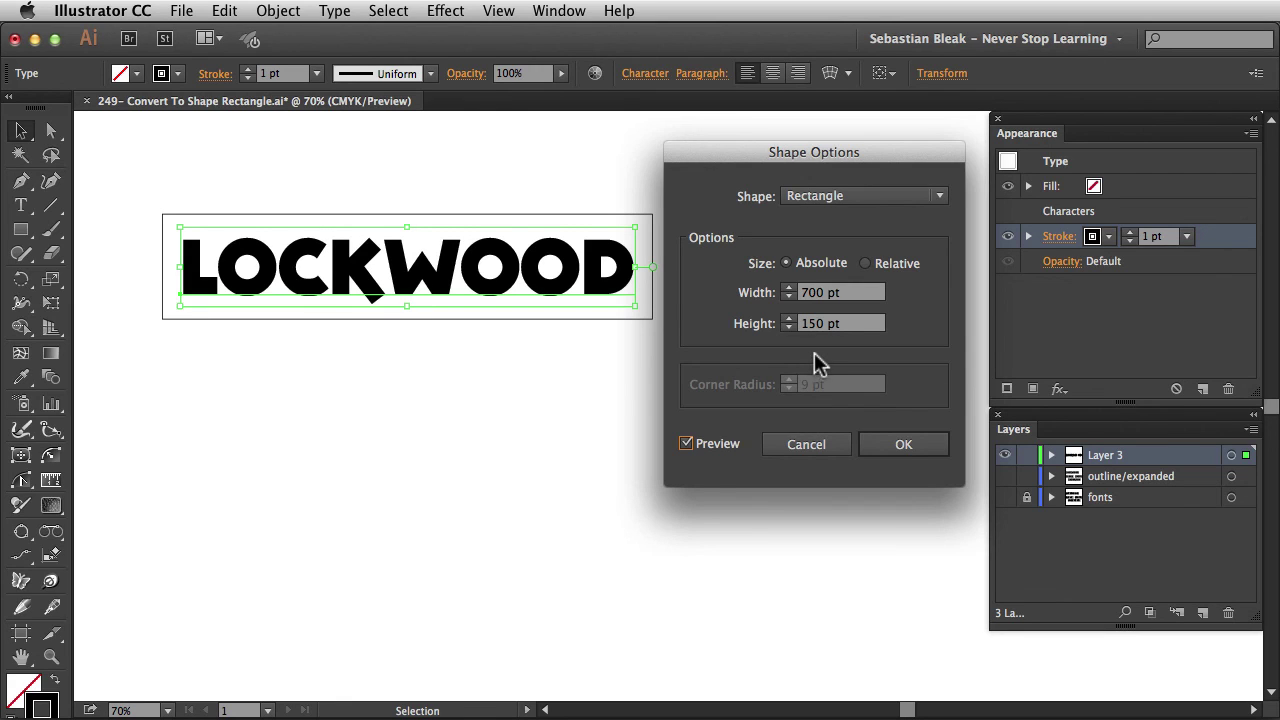
Confirm the 700 × 150 pt rectangle, retype the text as BLEAK, and move it right
click(878, 435)
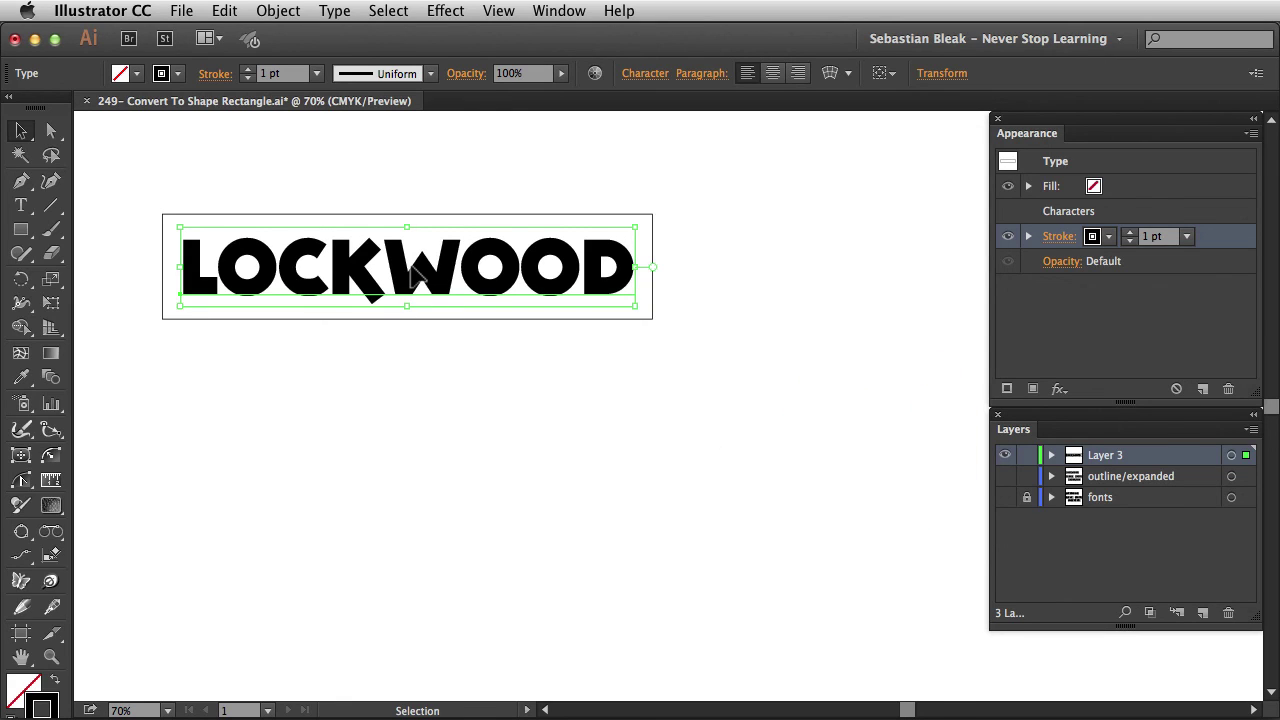
double_click(414, 270)
double_click(400, 271)
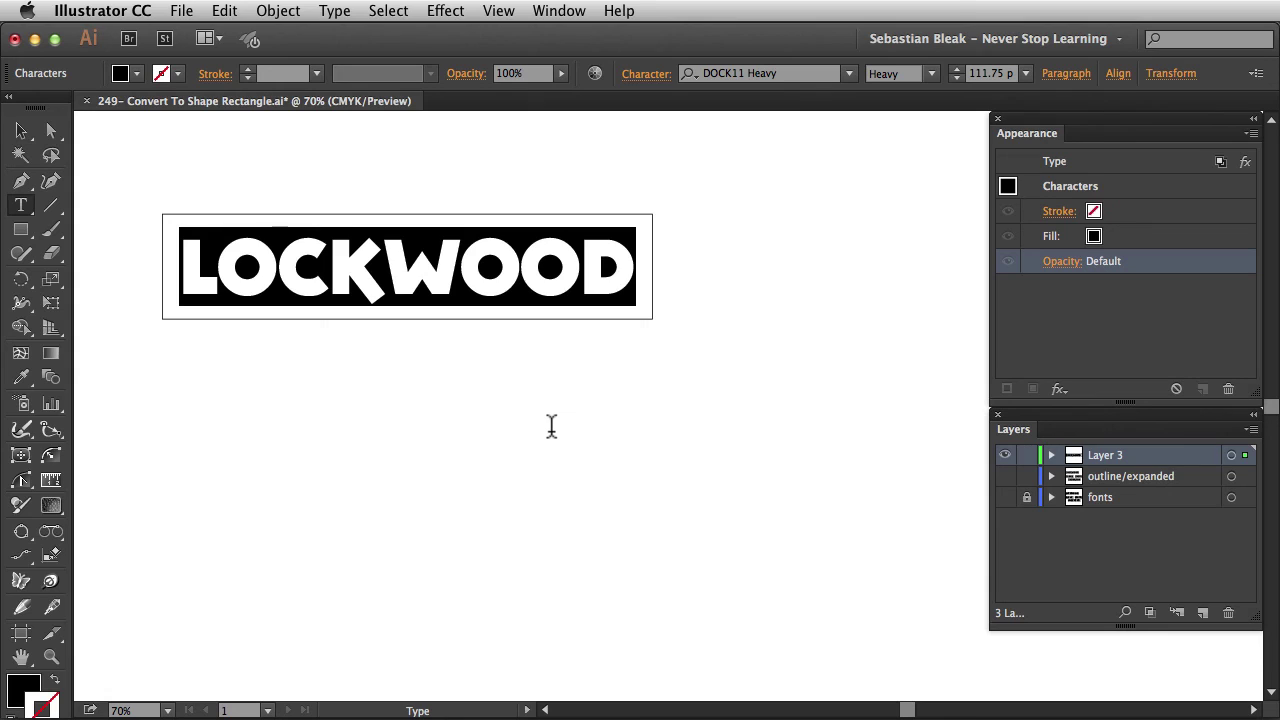
text(BLEAK)
key(Escape)
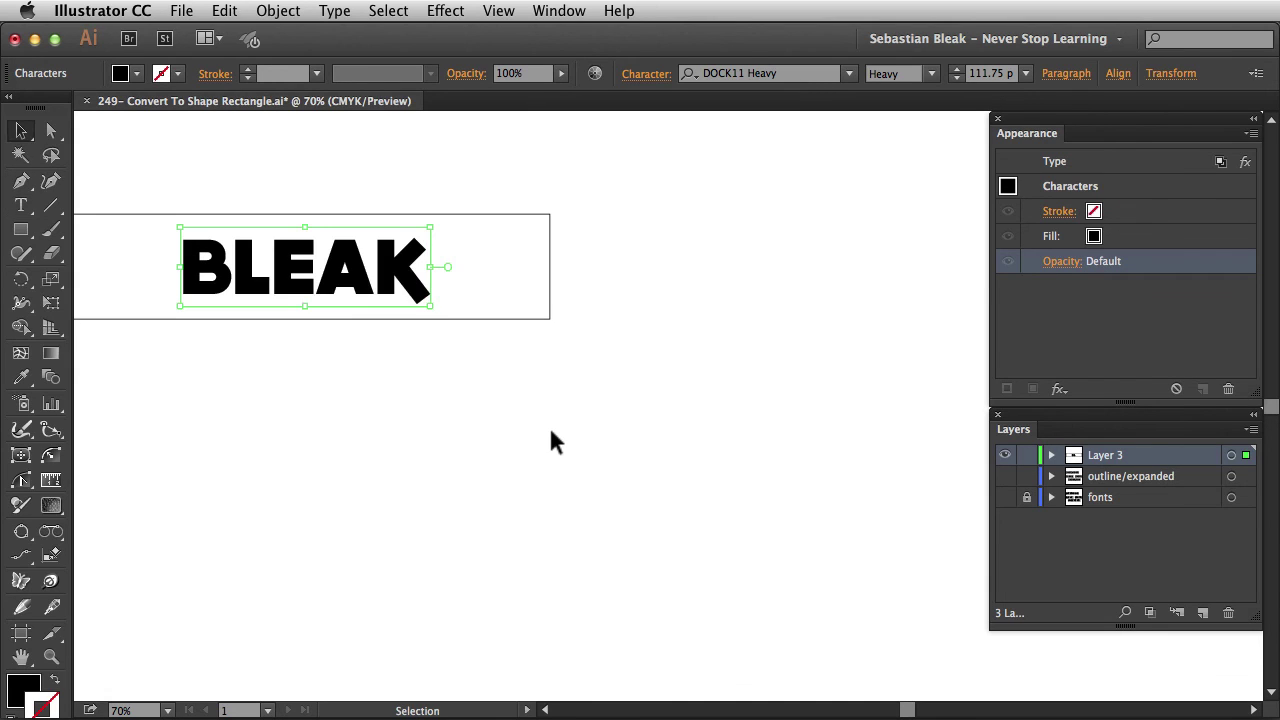
drag(371, 277, 535, 285)
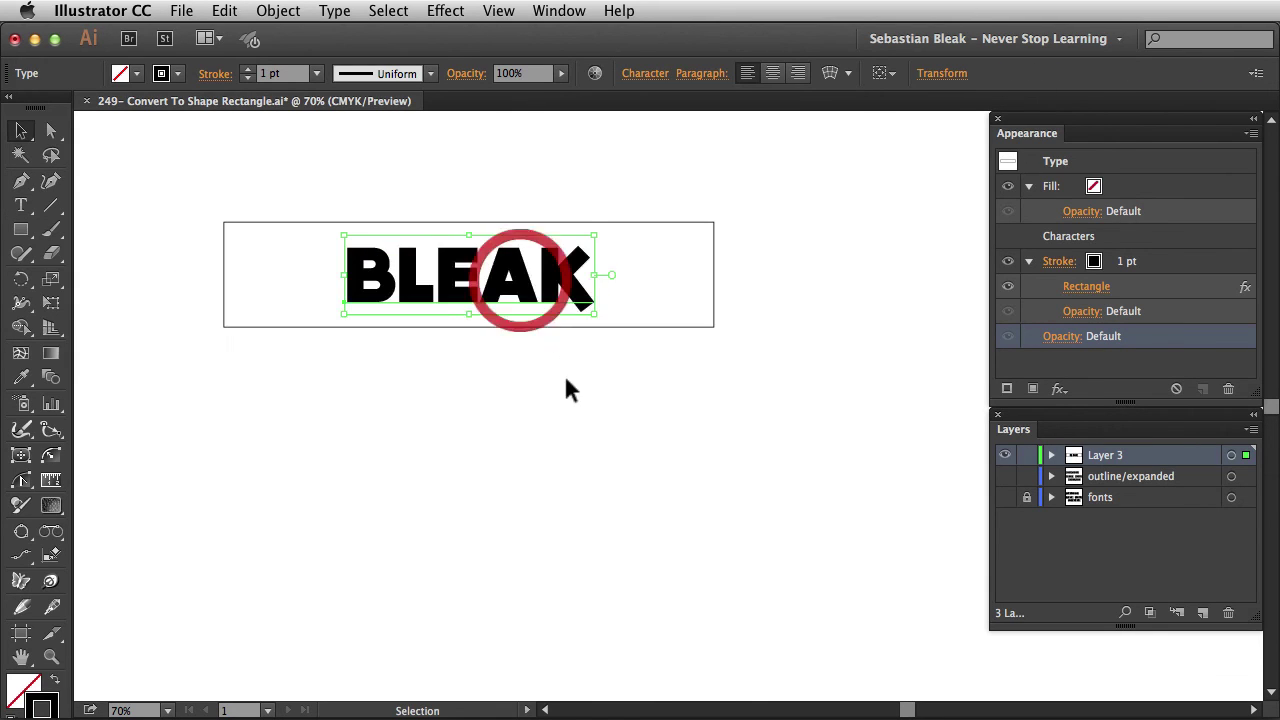